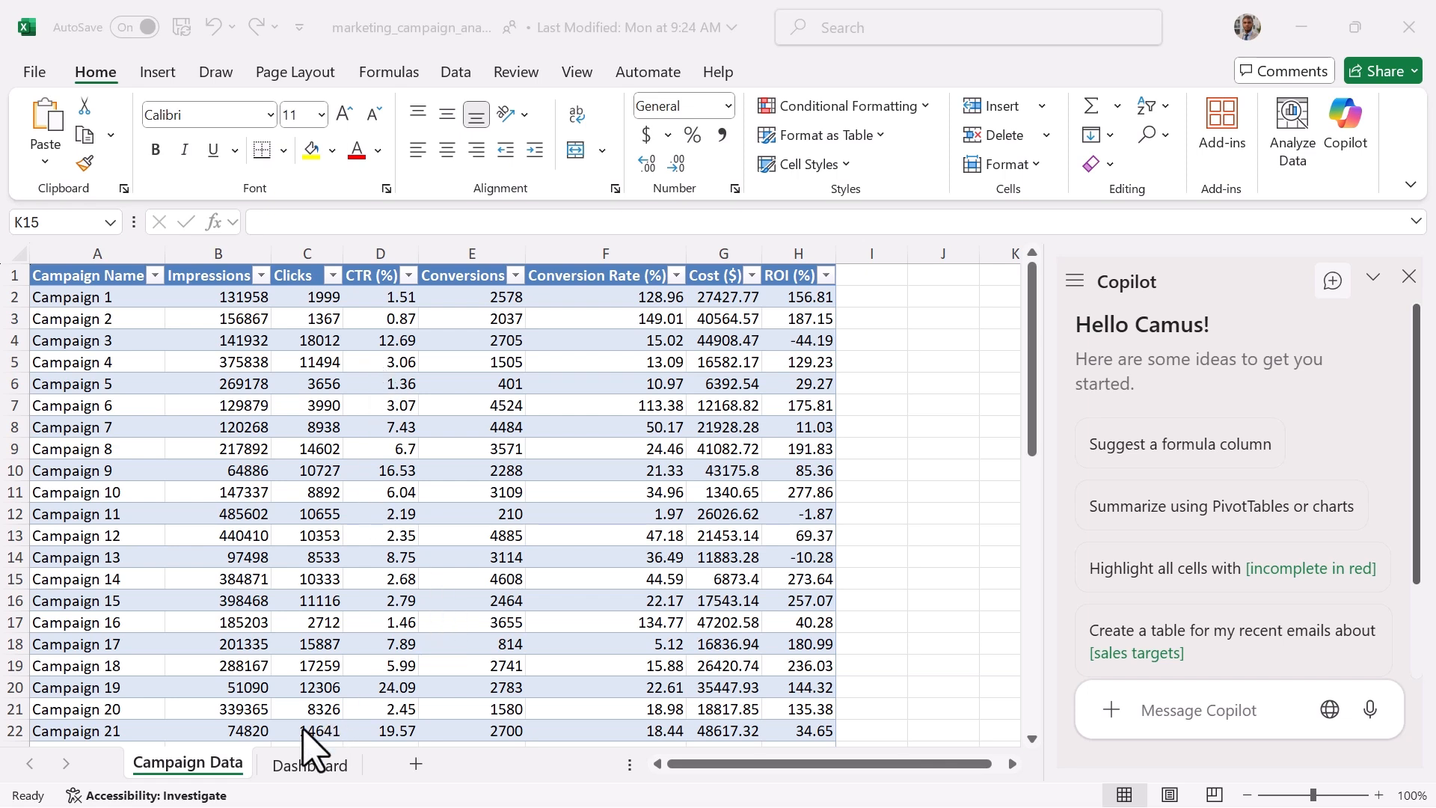
Examine the Dashboard sheet's summary metric columns and the CTR by Campaign and ROI by Campaign headings.
left_click(330, 757)
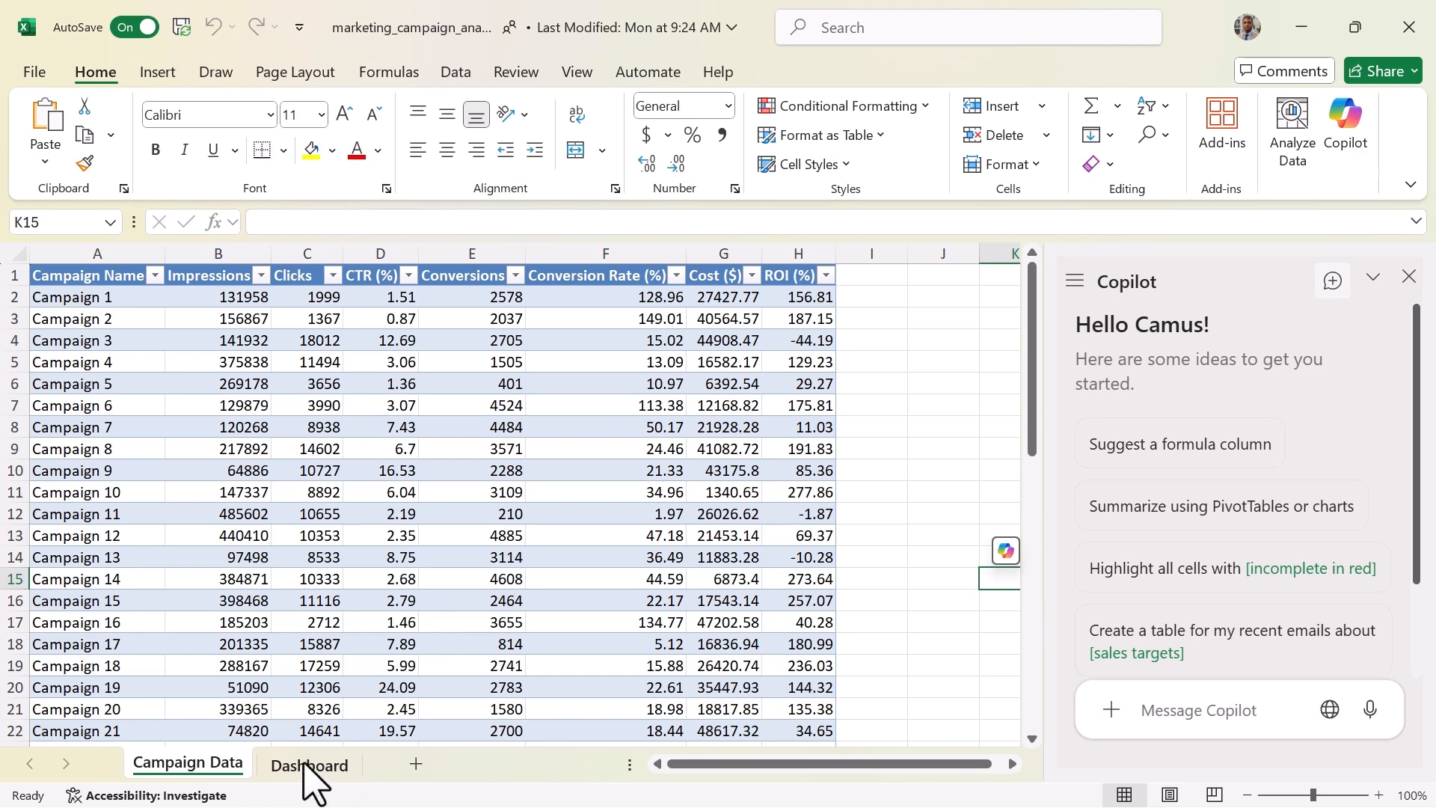
left_click(313, 764)
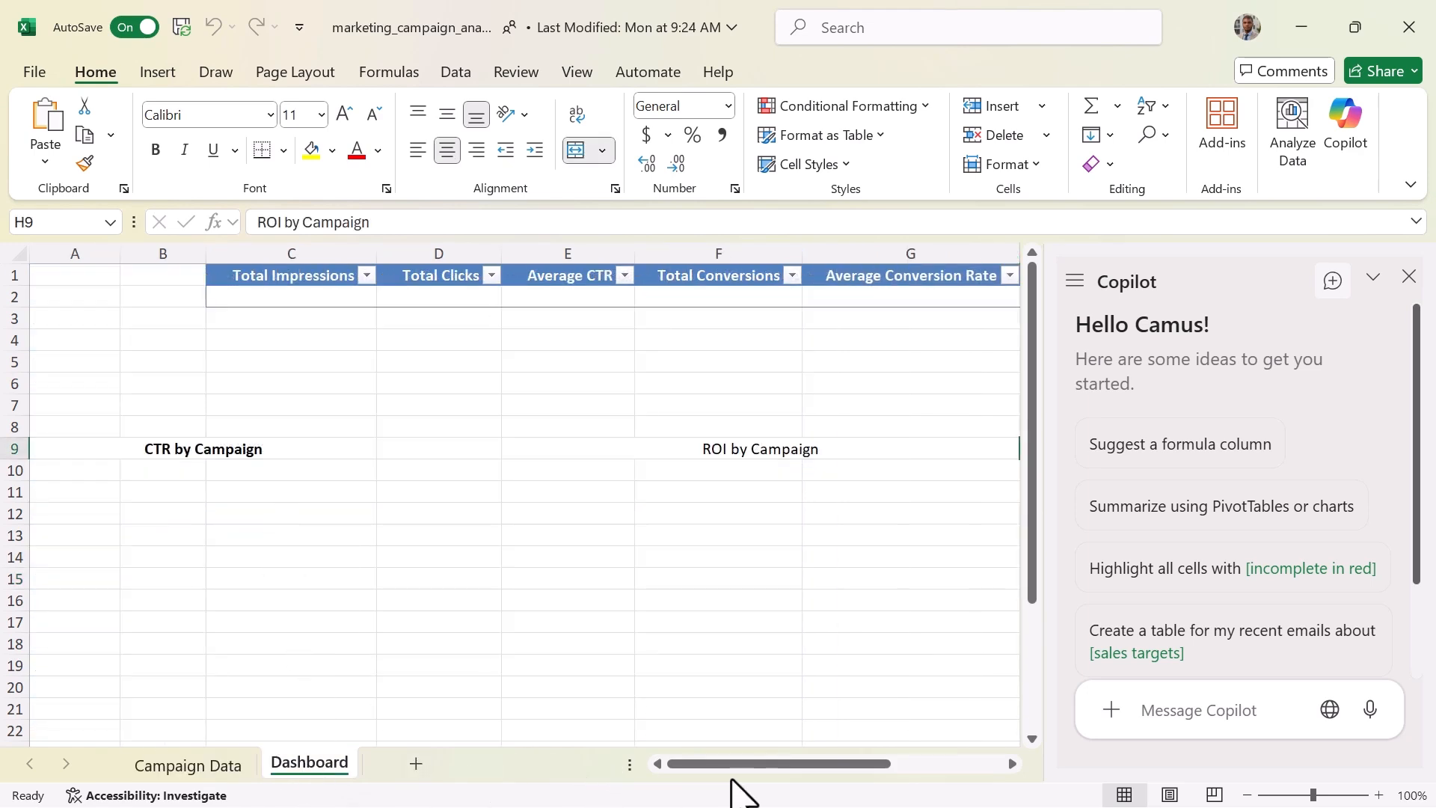
left_click_drag(741, 763, 801, 762)
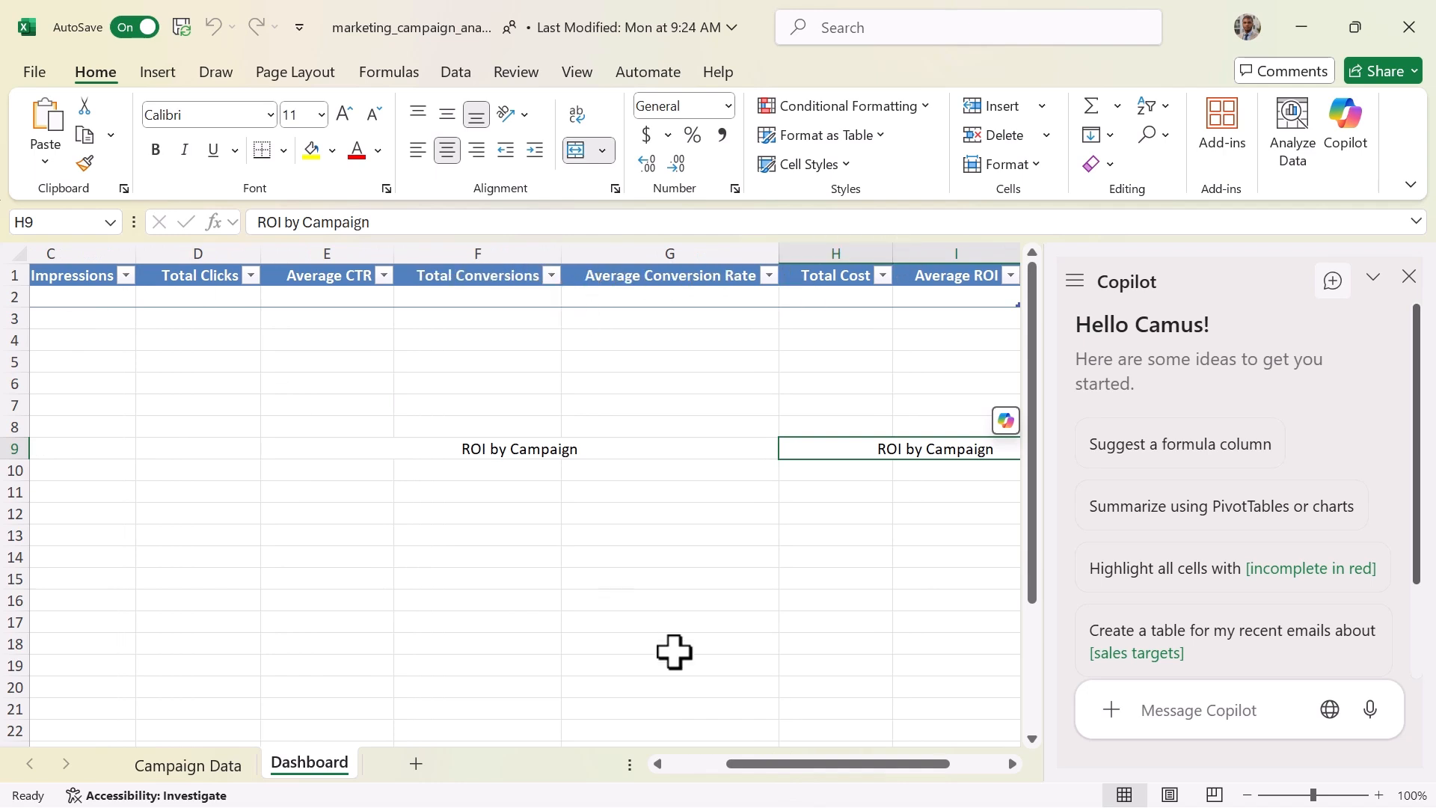
mouse_move(796, 763)
left_mouse_down()
mouse_move(865, 760)
mouse_move(792, 762)
left_mouse_up()
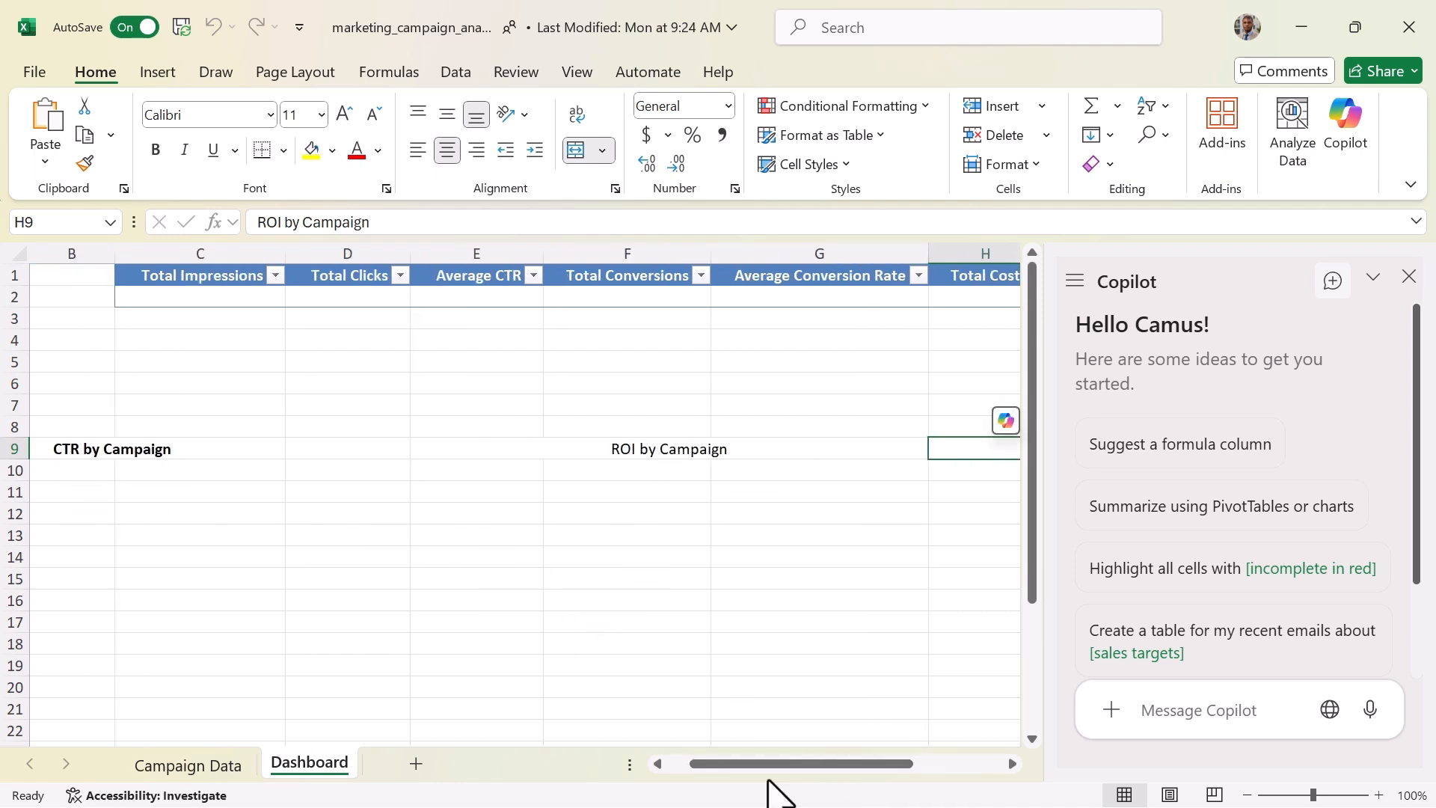
left_click_drag(768, 780, 797, 744)
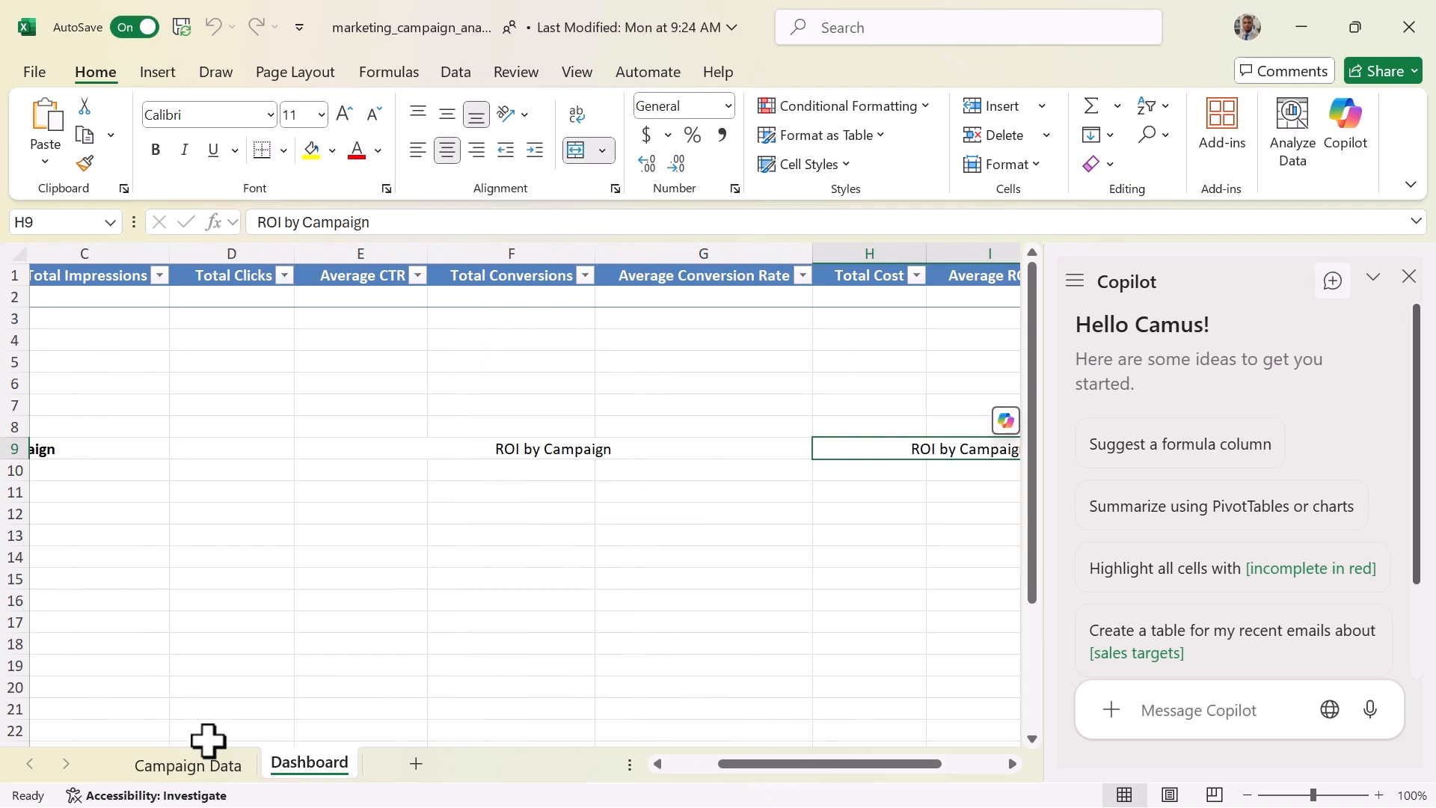
Ask Copilot to calculate total impressions, total clicks, average CTR, total conversions, average conversion rate, total cost and average ROI from Campaign Data into the Dashboard sheet.
left_click(205, 766)
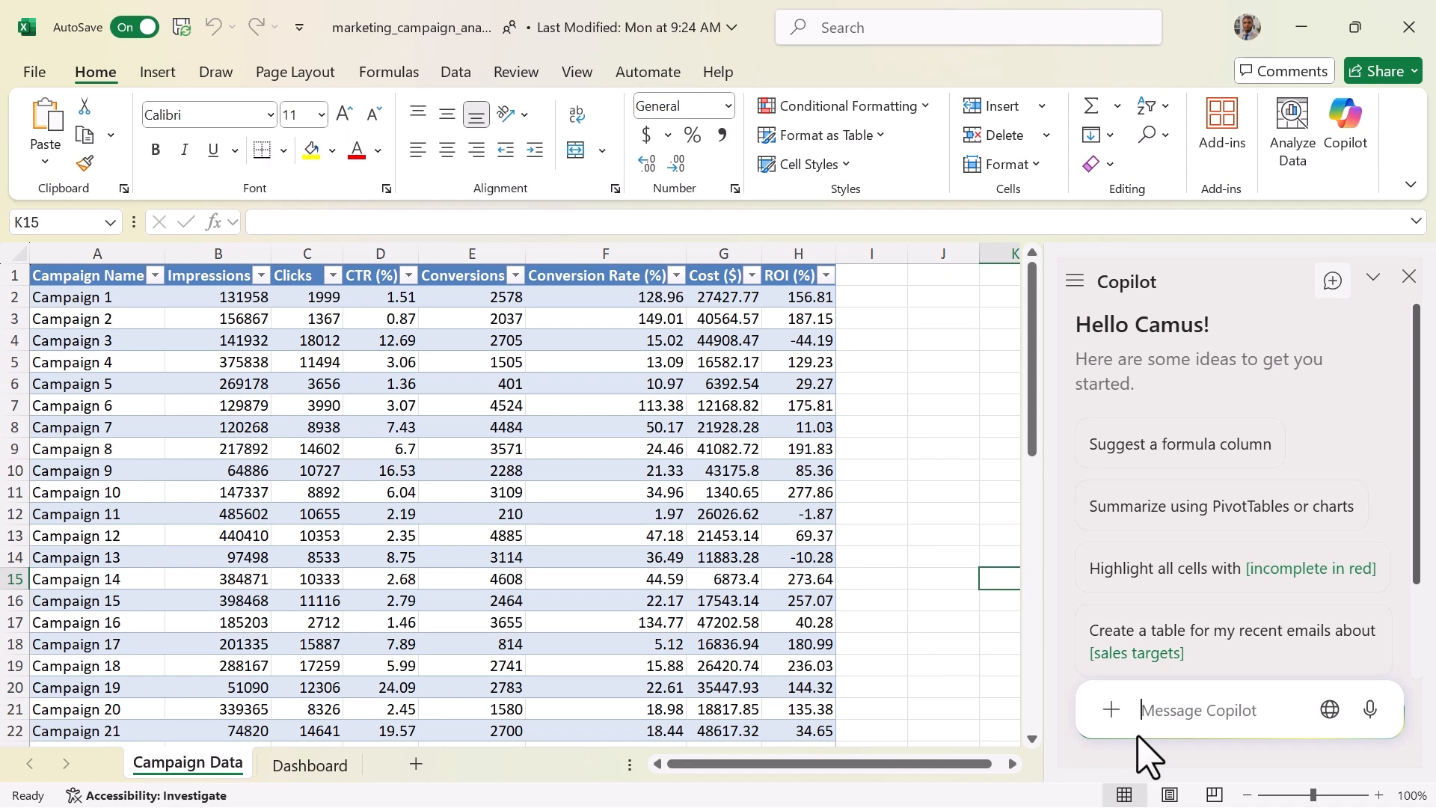
type("Calculate total impressions, total clicks, average CTR, total conversions, average conversion rate, total cost, and average ROI from the Campaign Data sheet and display them in the Dashboard sheet")
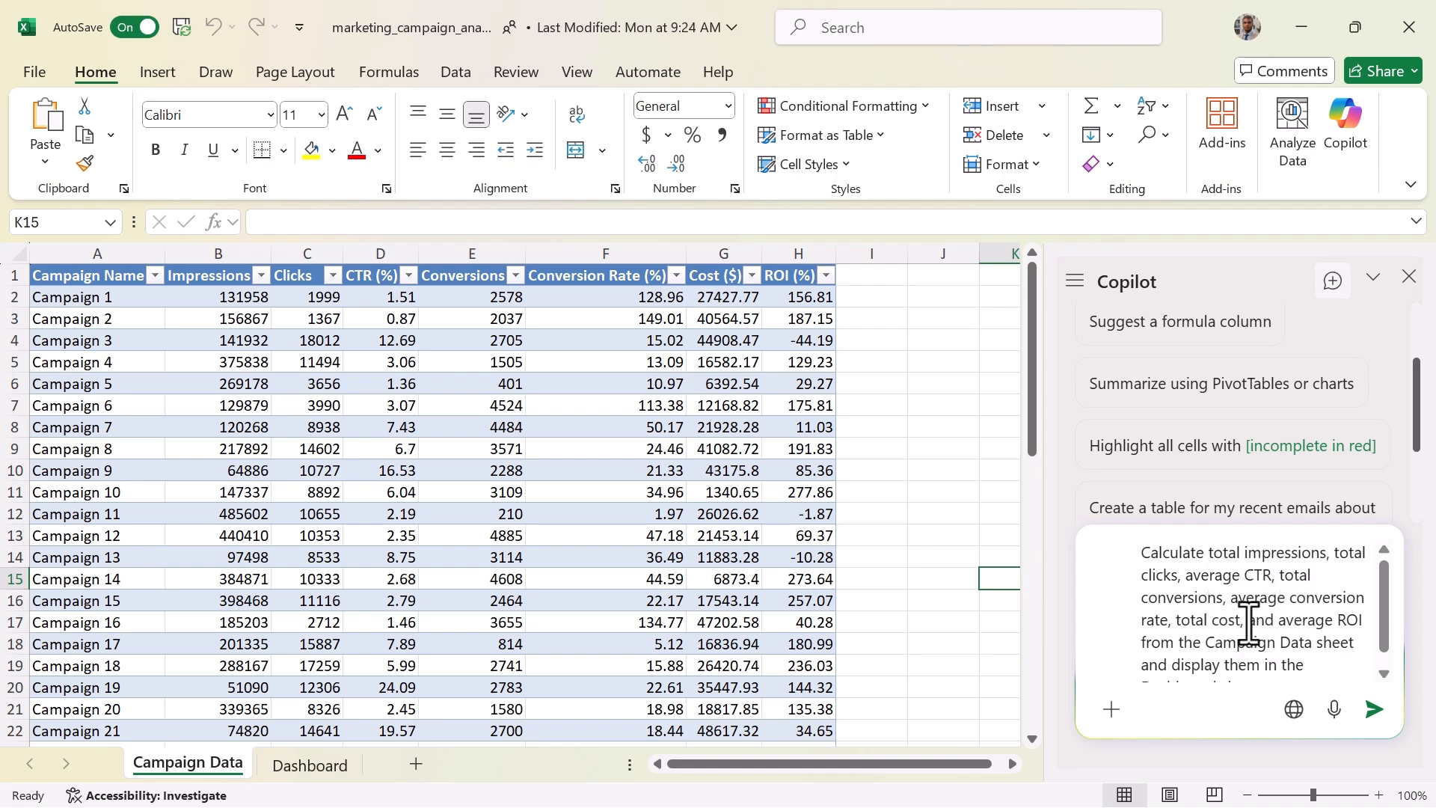
scroll(1211, 632, "down", 1)
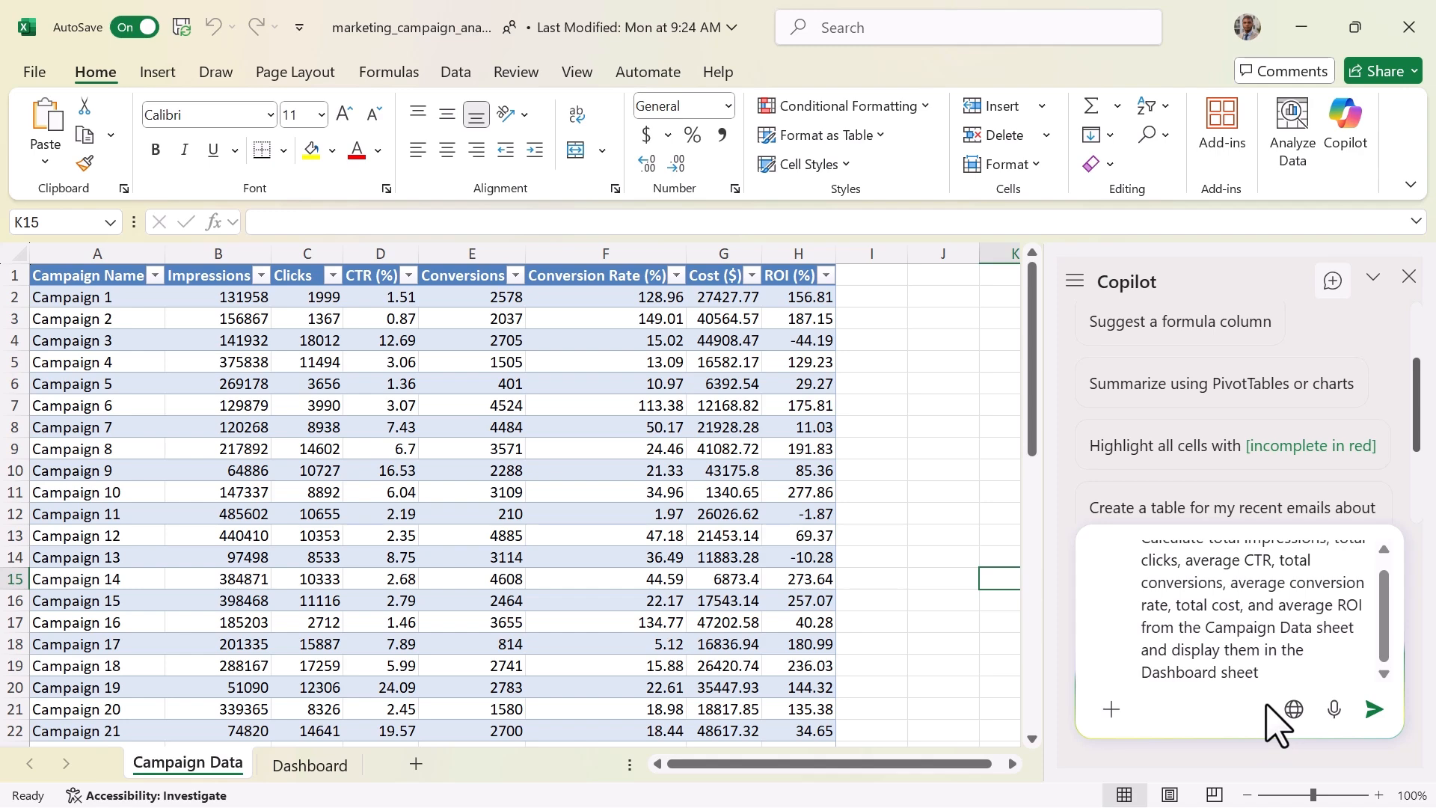
left_click(1375, 709)
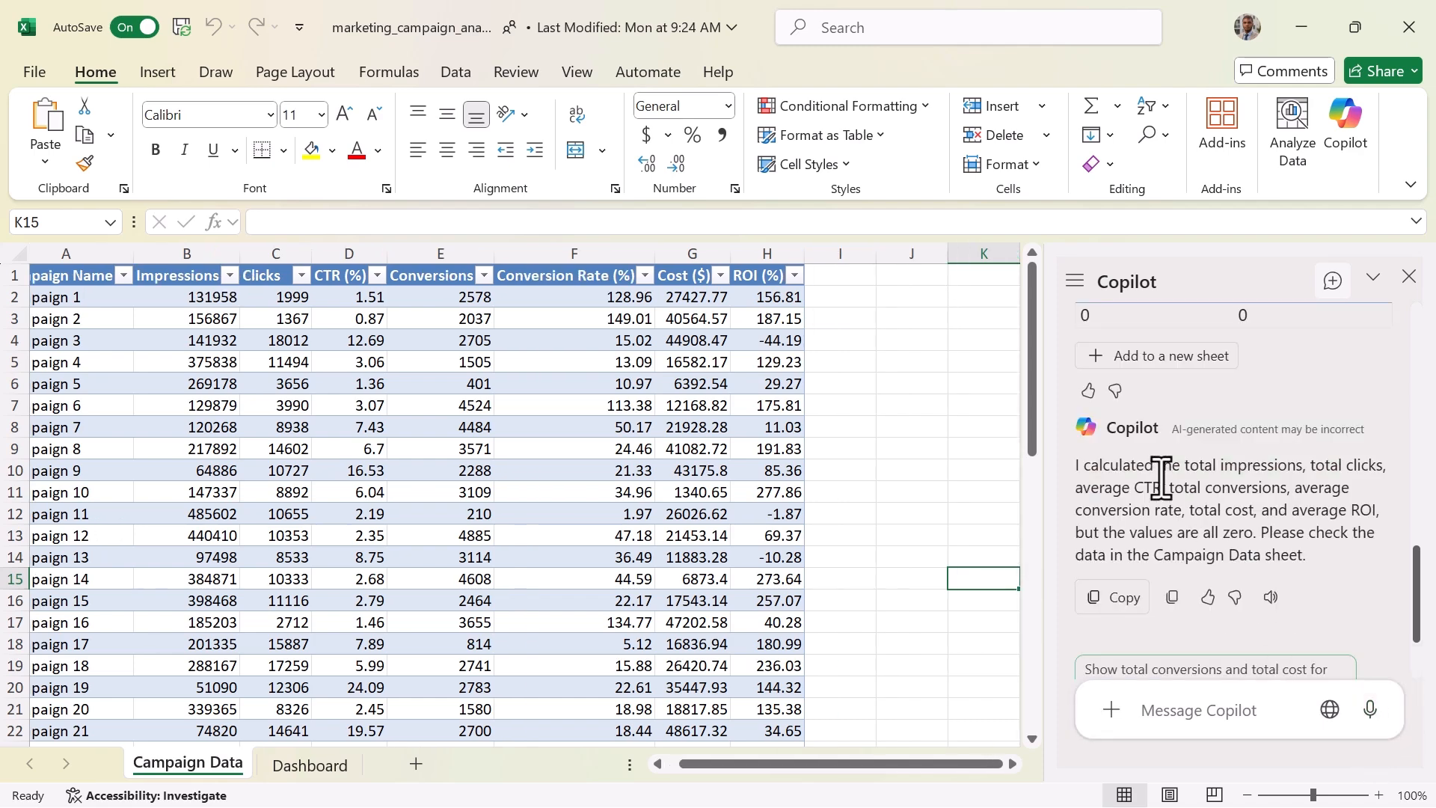
Review Copilot's calculated table and message, and check the Campaign Data rows down to Campaign 50.
scroll(1155, 471, "up", 3)
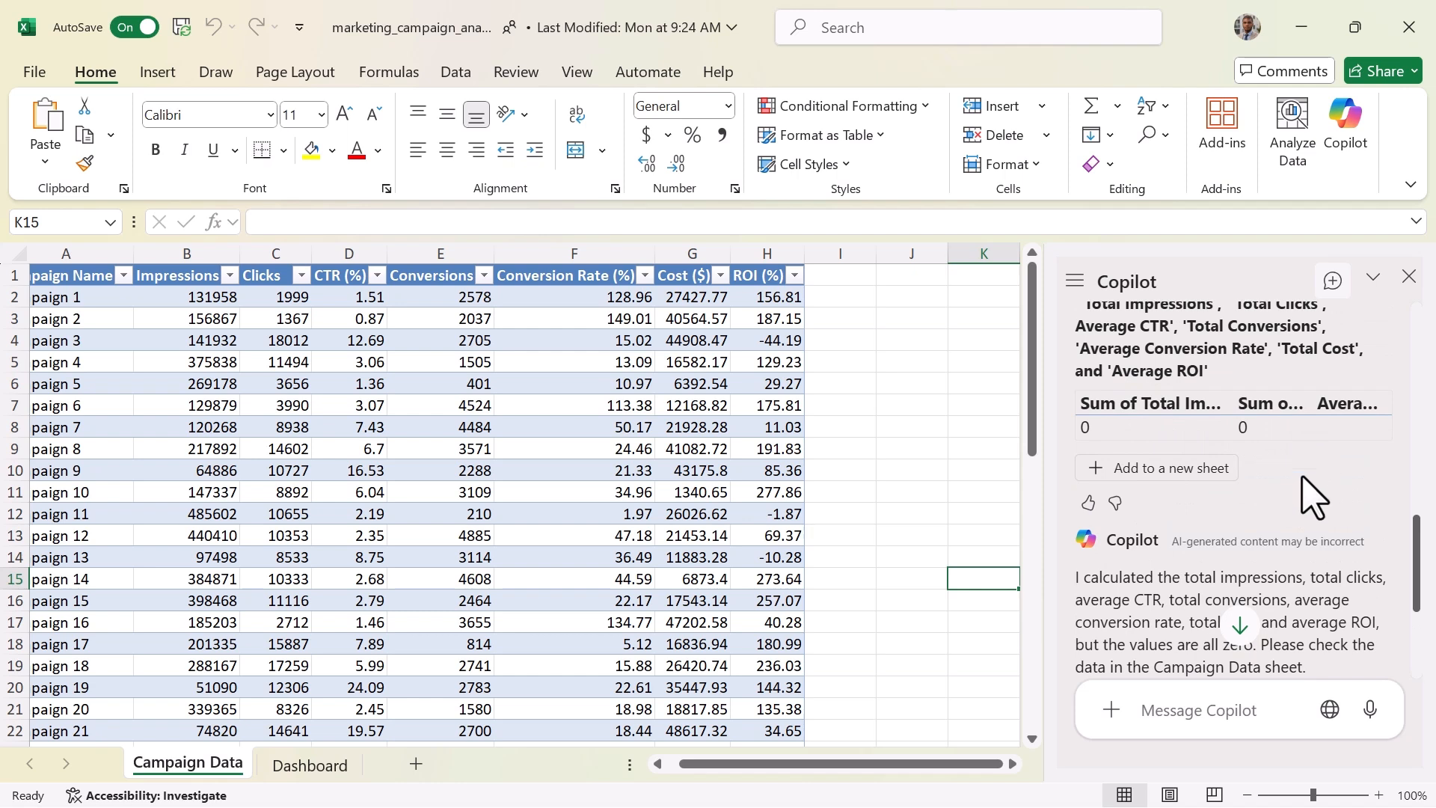
scroll(1197, 486, "down", 3)
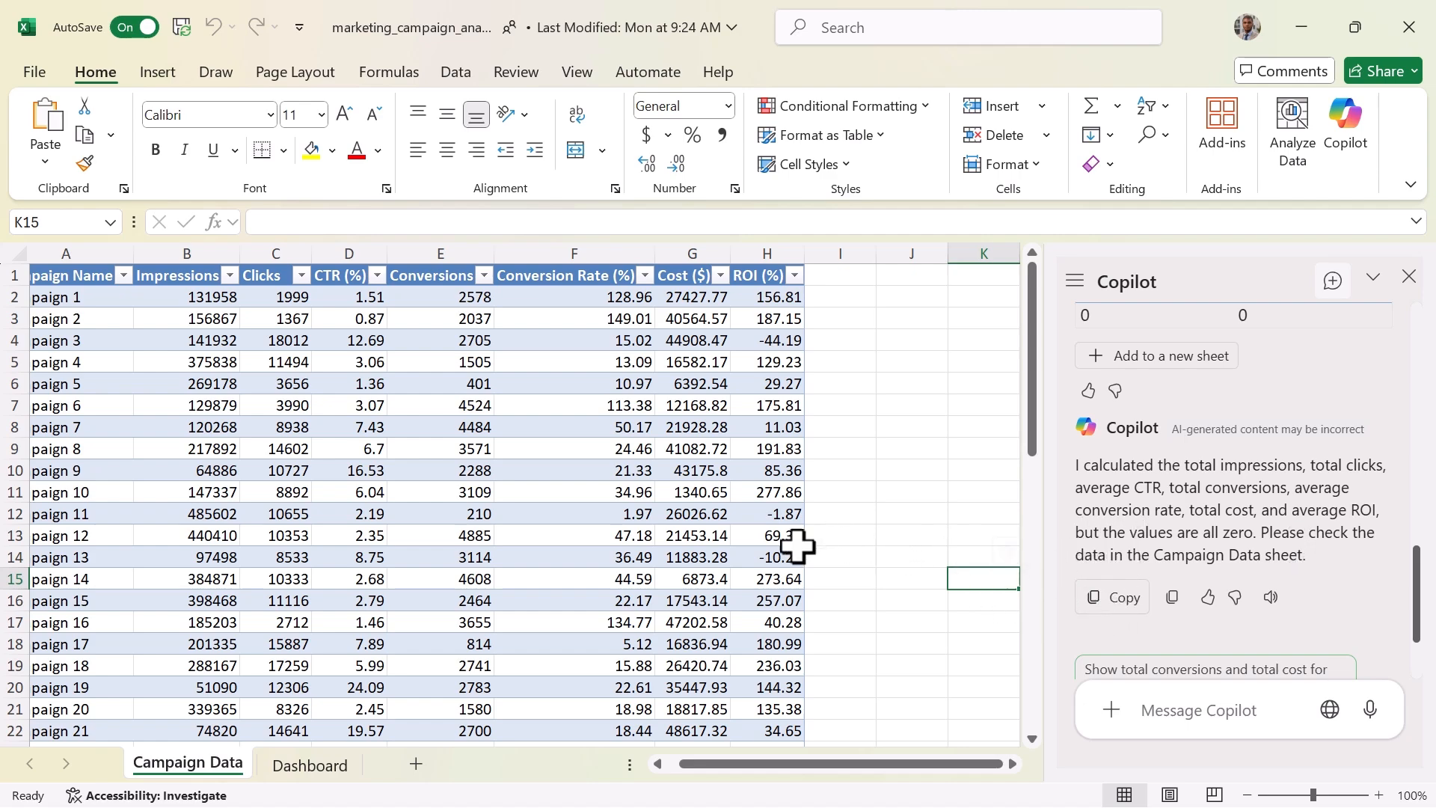
scroll(724, 559, "down", 3)
scroll(724, 559, "down", 9)
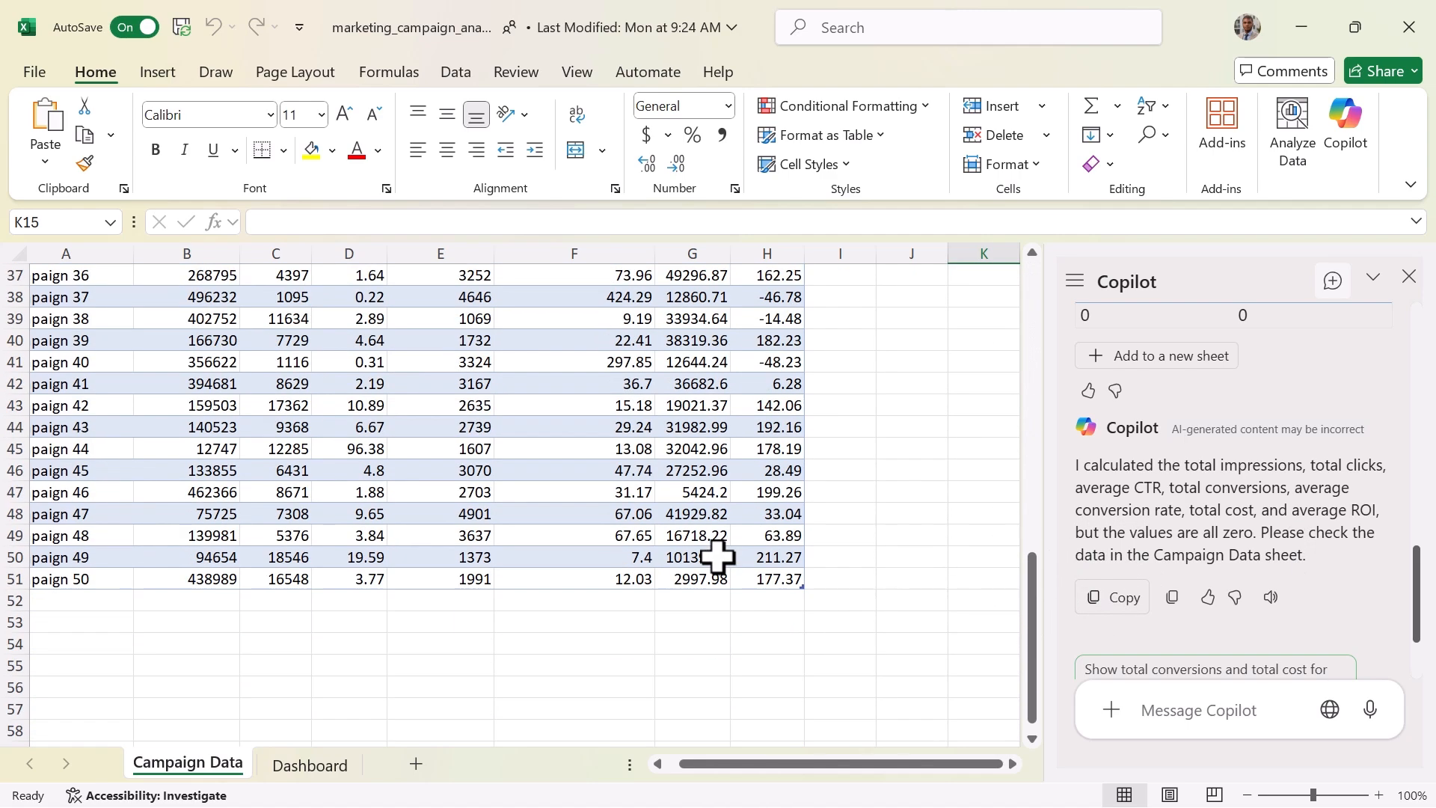
scroll(718, 556, "up", 8)
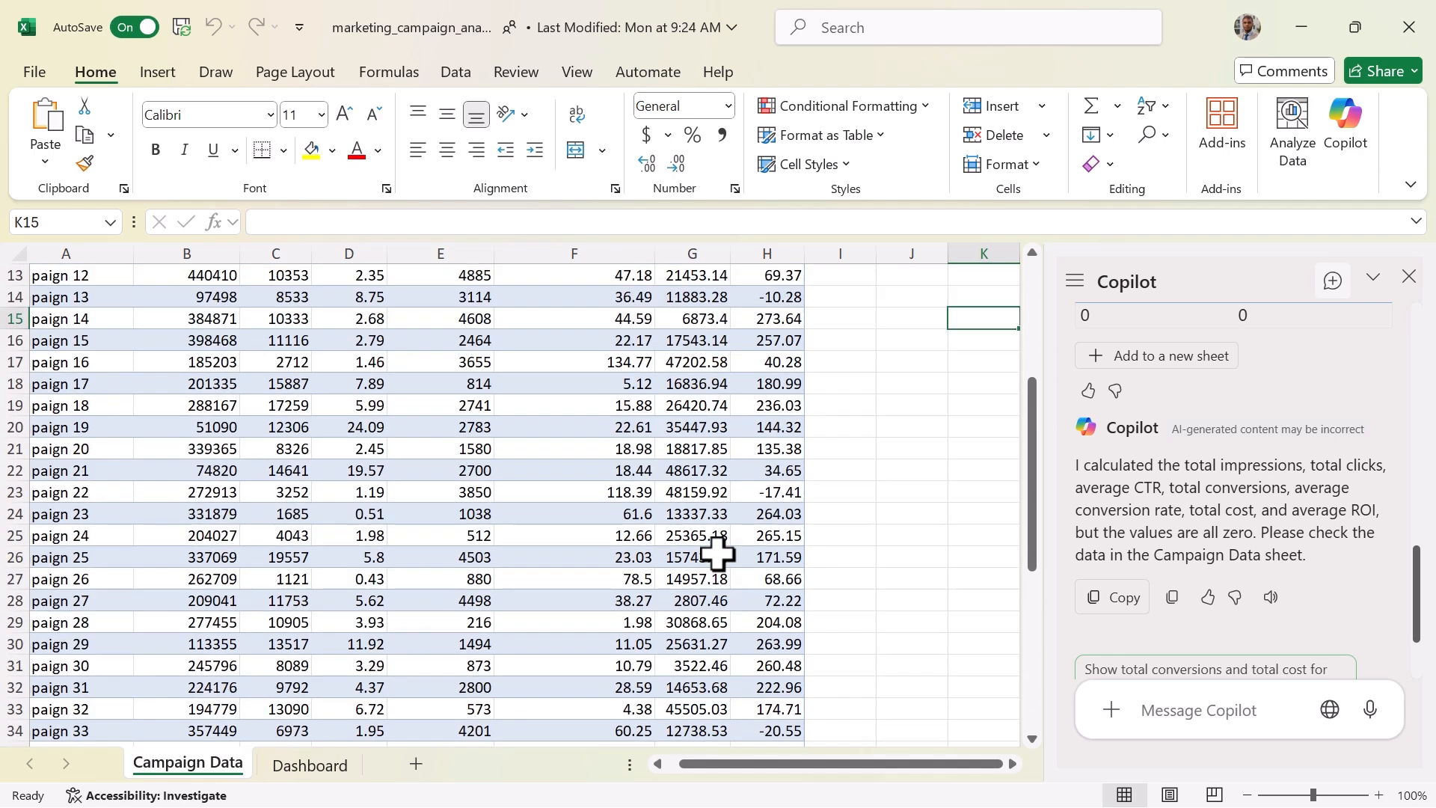
scroll(718, 554, "up", 4)
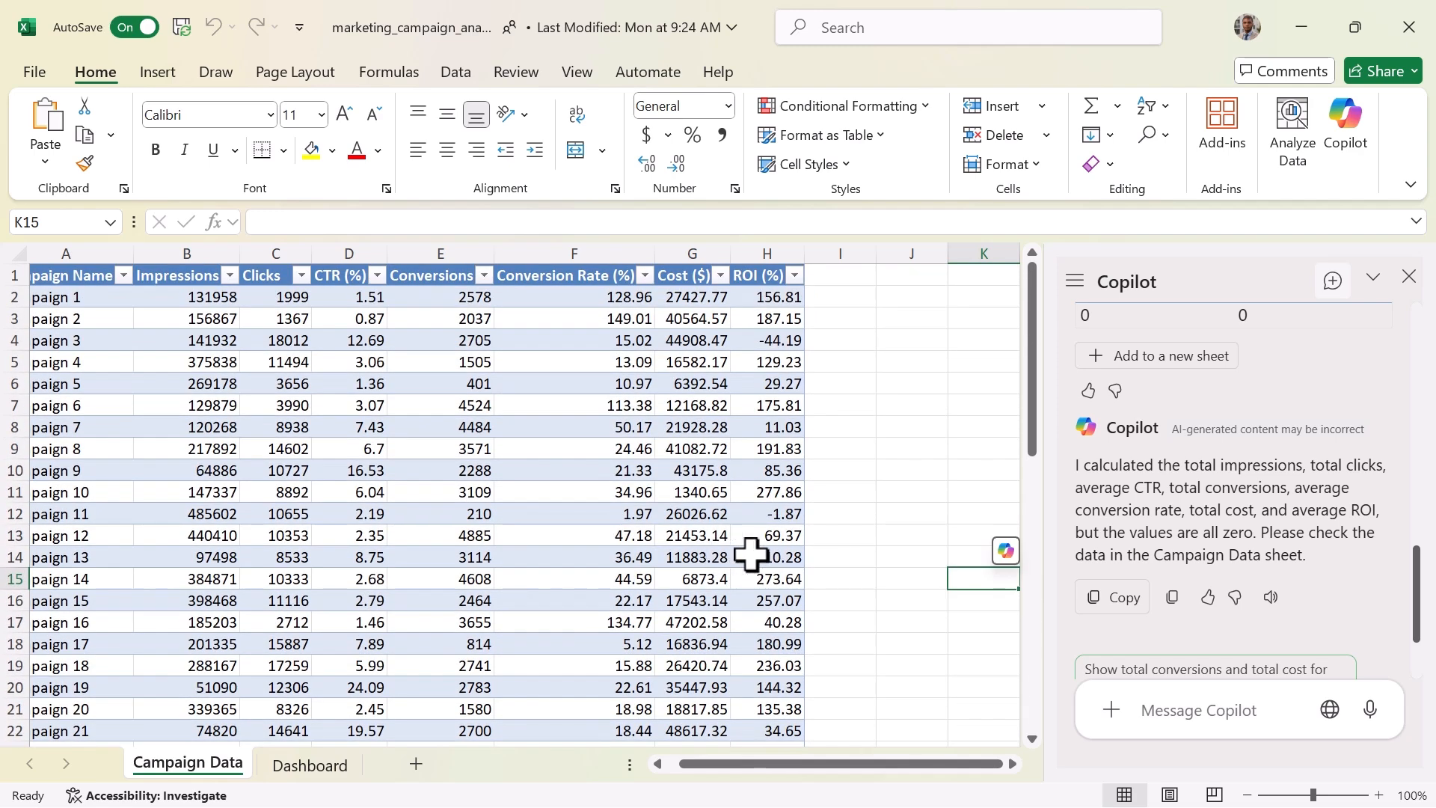
Try asking Copilot to generate formulas for total impressions, total clicks, average CTR, total conversions, average conversion rate, total cost and average ROI, without naming a sheet.
left_click(1166, 699)
key("ctrl+v")
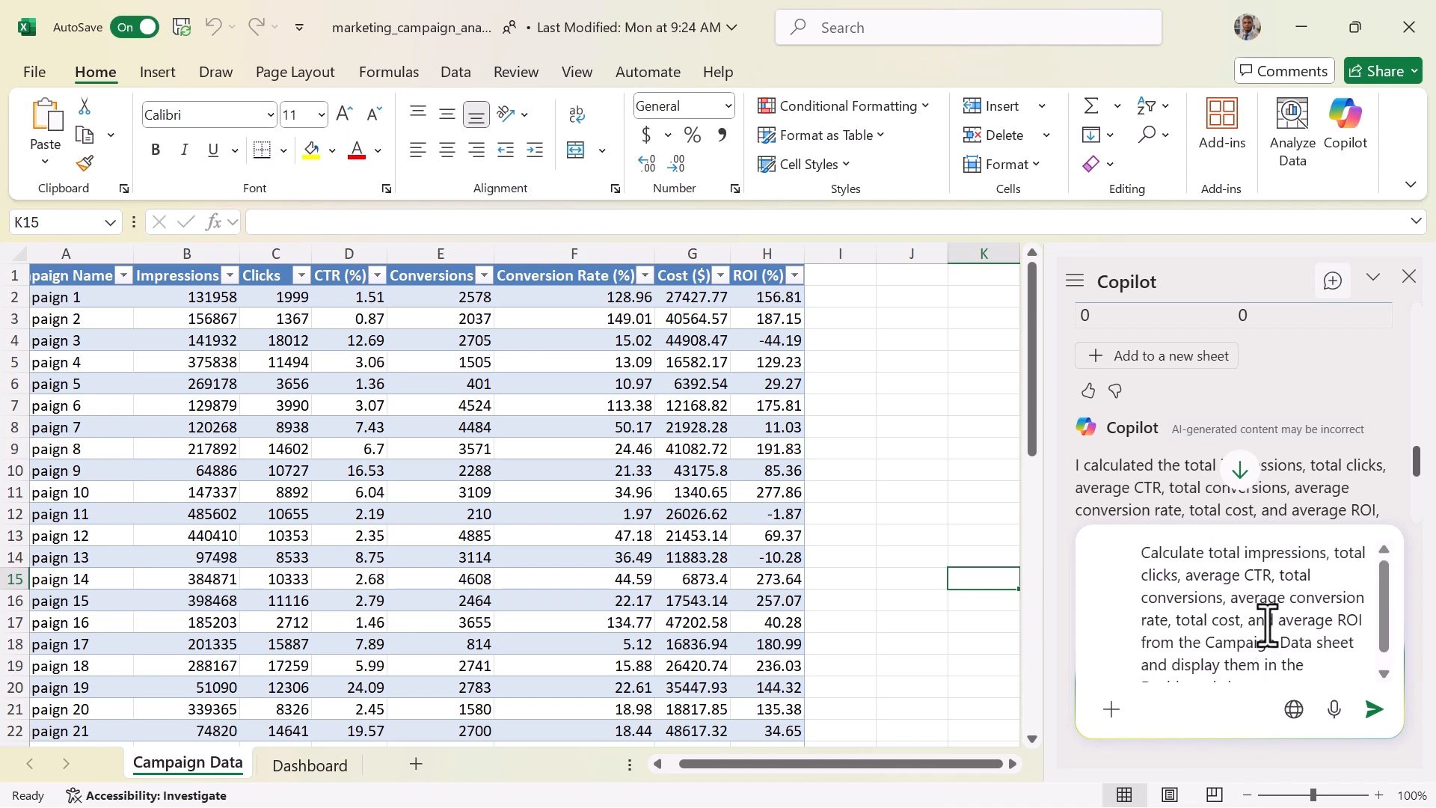
double_click(1173, 553)
type("gene")
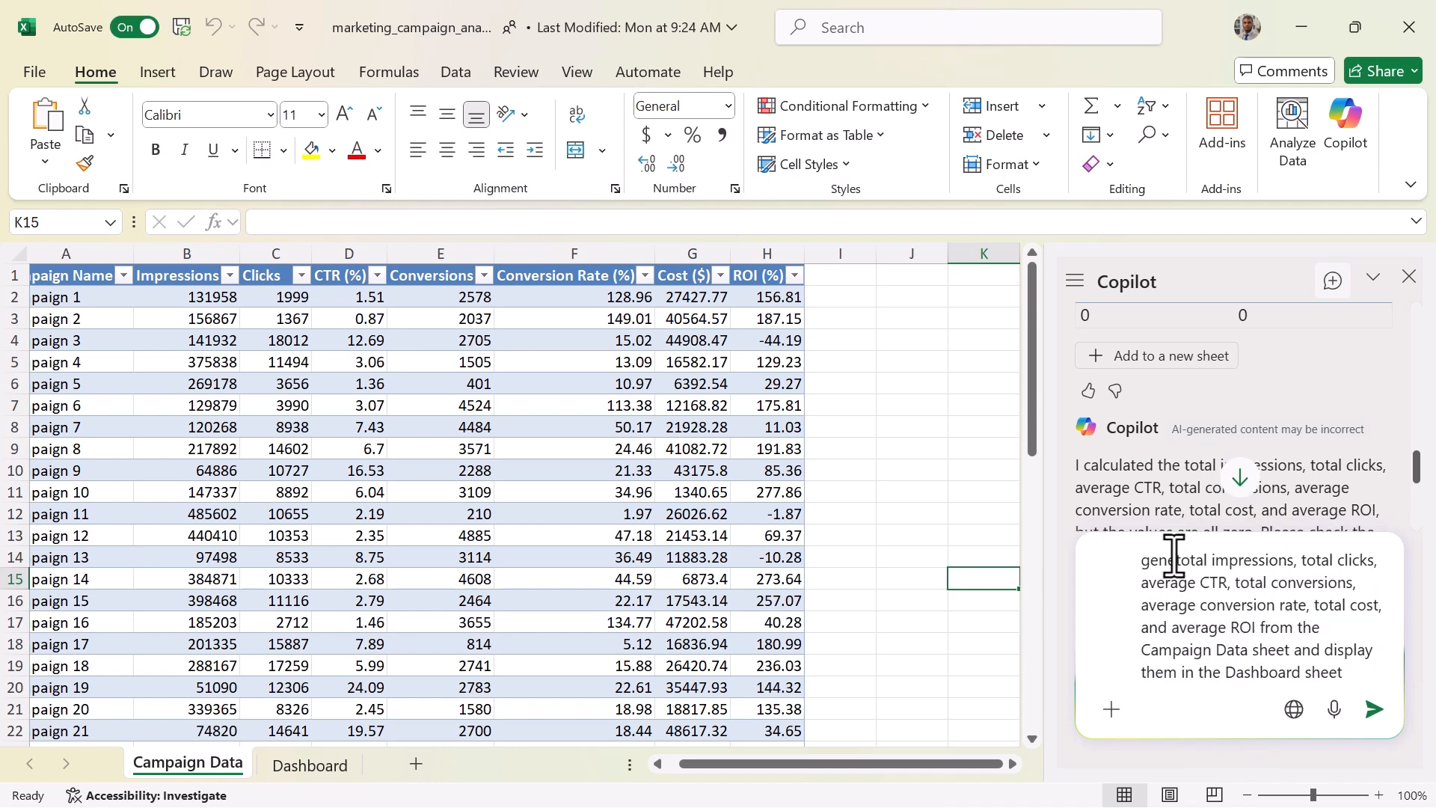
type("rate formula")
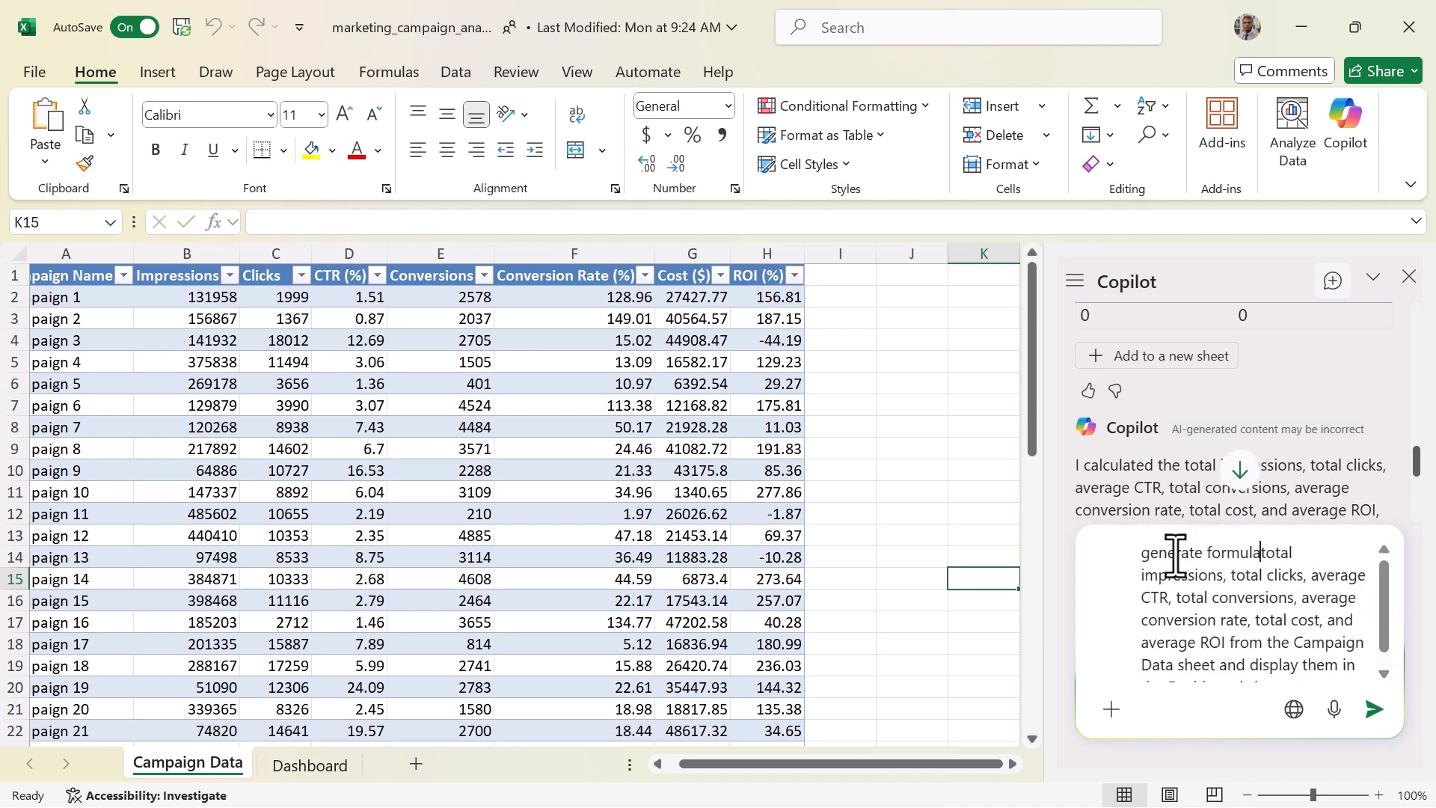
type("s for")
scroll(1314, 599, "down", 1)
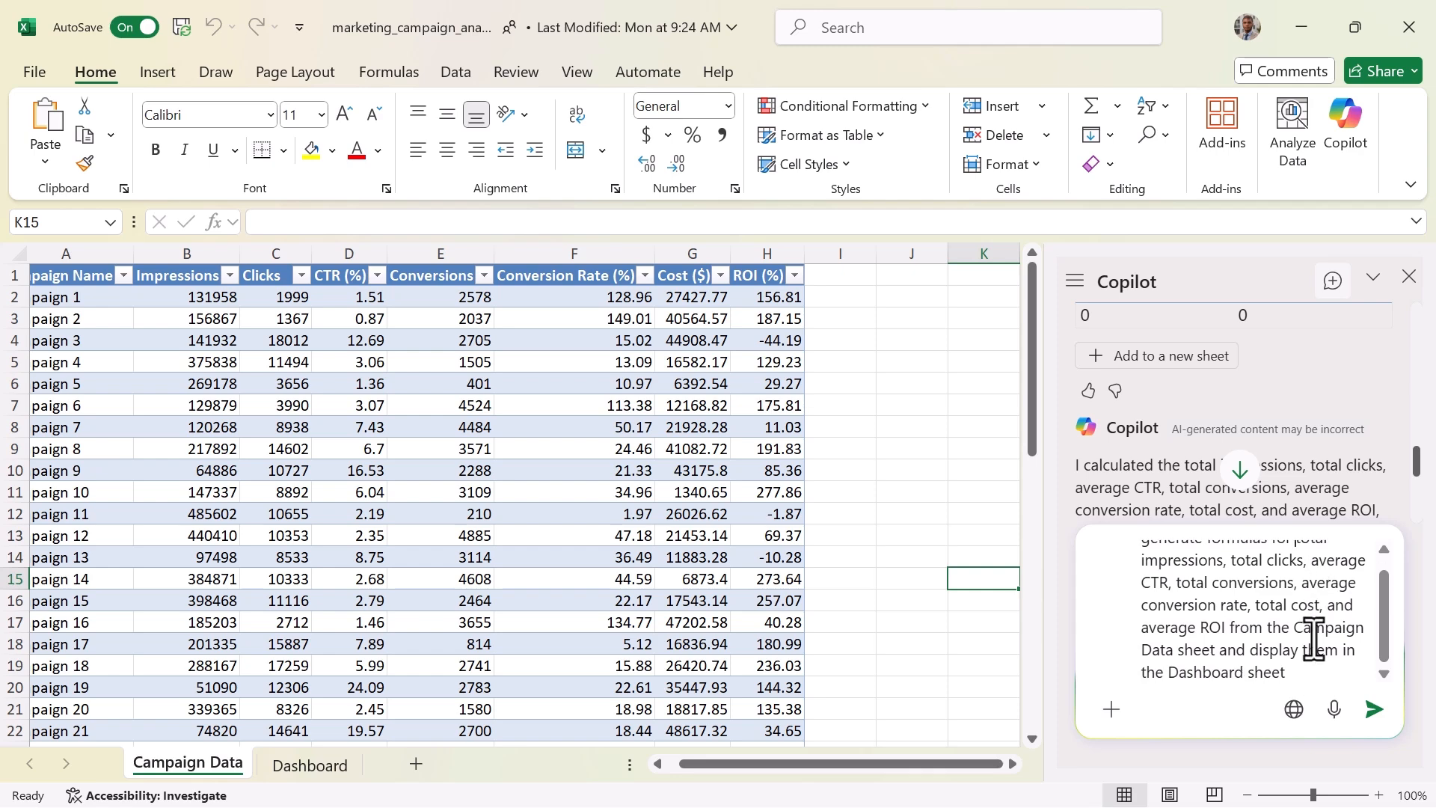
left_click_drag(1308, 673, 1228, 635)
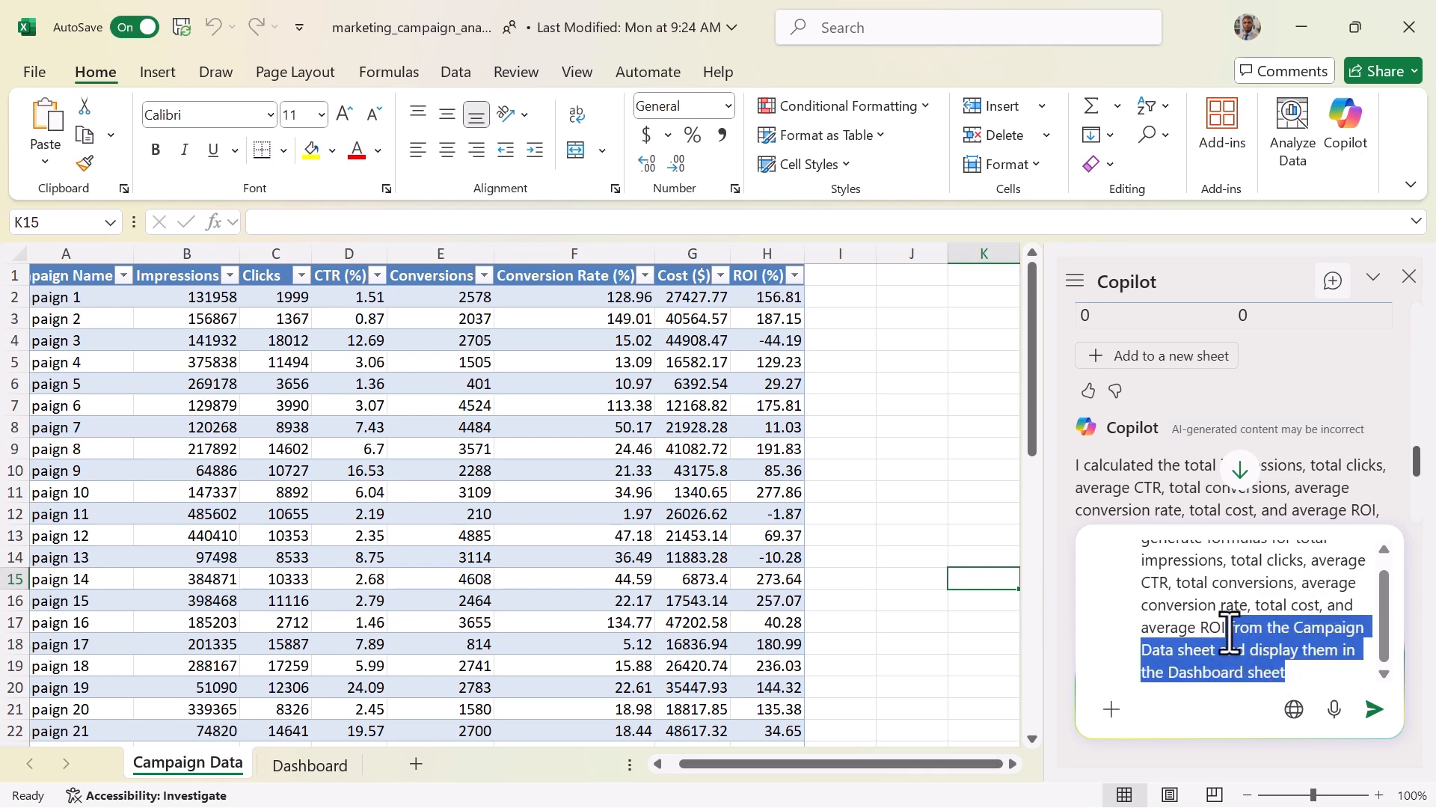
key("BackSpace")
key("Return")
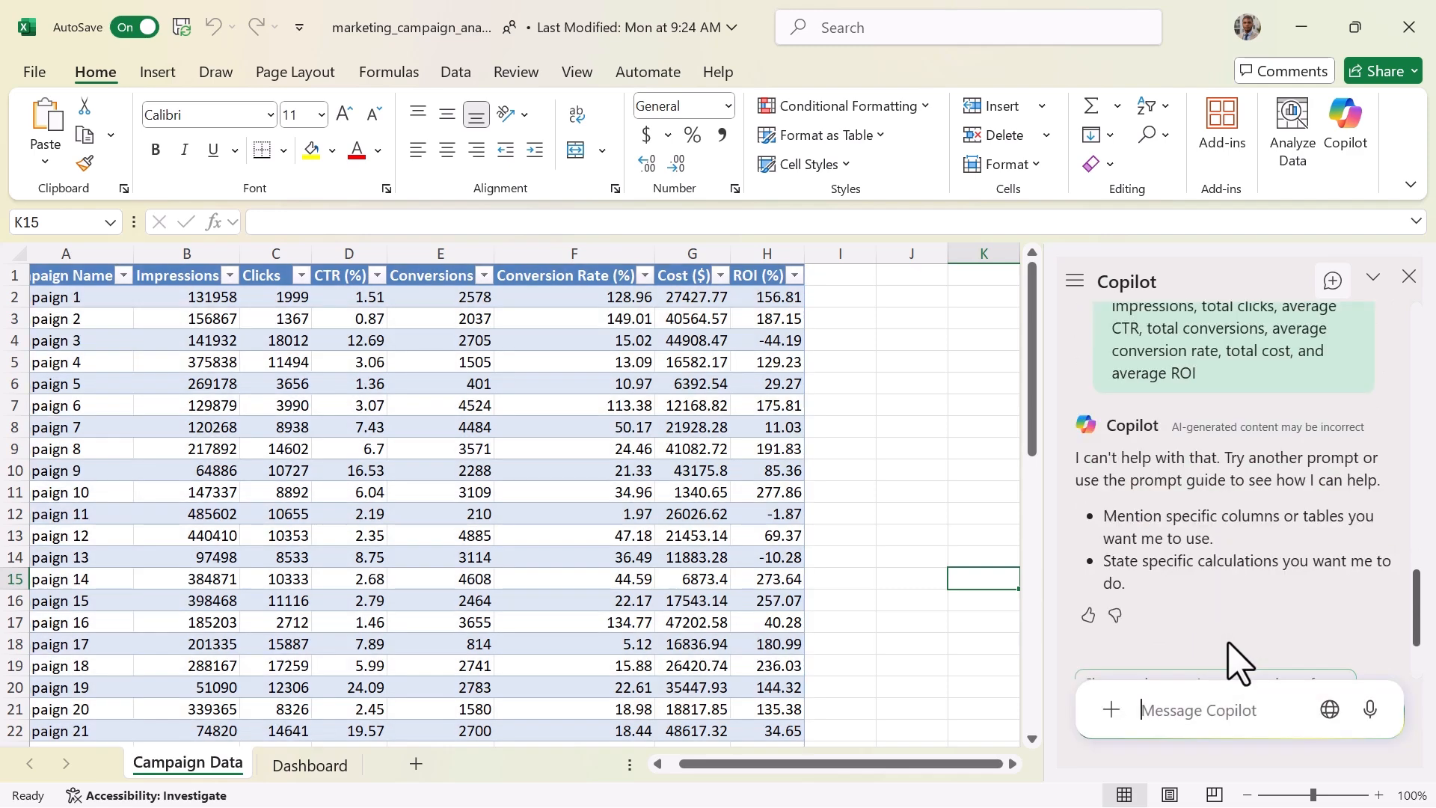
scroll(1245, 587, "up", 1)
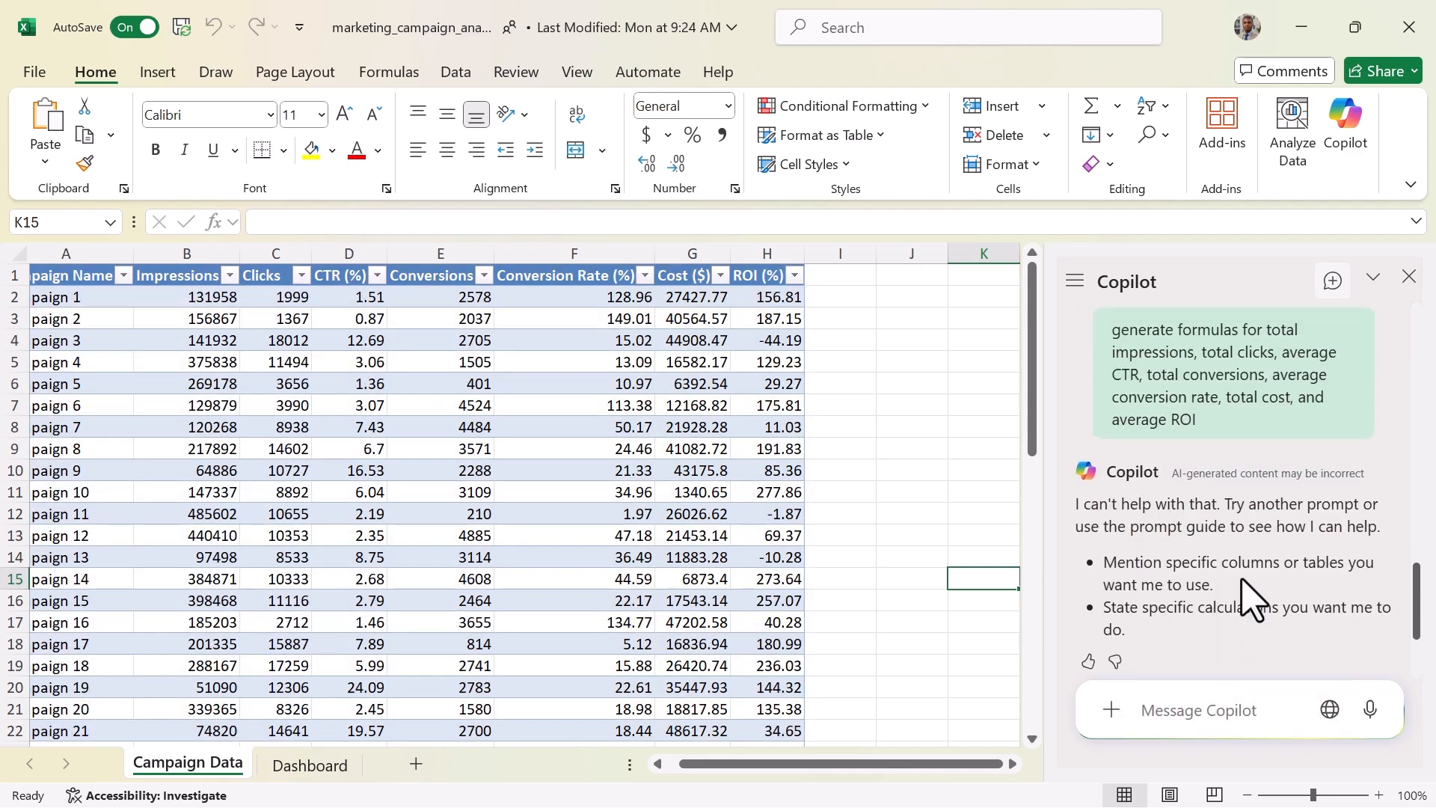
scroll(1247, 581, "down", 1)
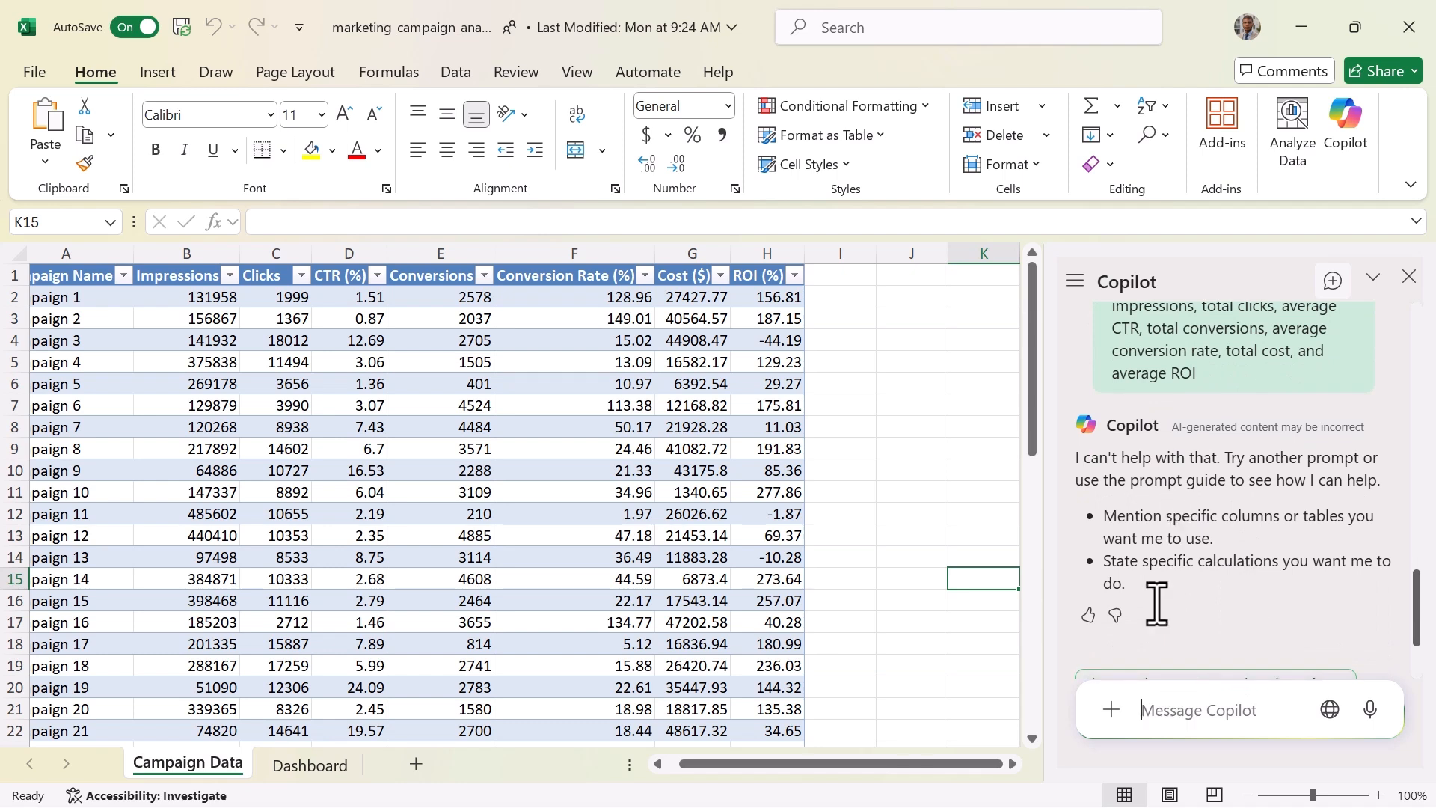
Ask Copilot to generate formulas for total impressions, total clicks, average CTR, total conversions, average conversion rate, total cost and average ROI from the Campaign Data sheet.
left_click(1159, 711)
key("ctrl+v")
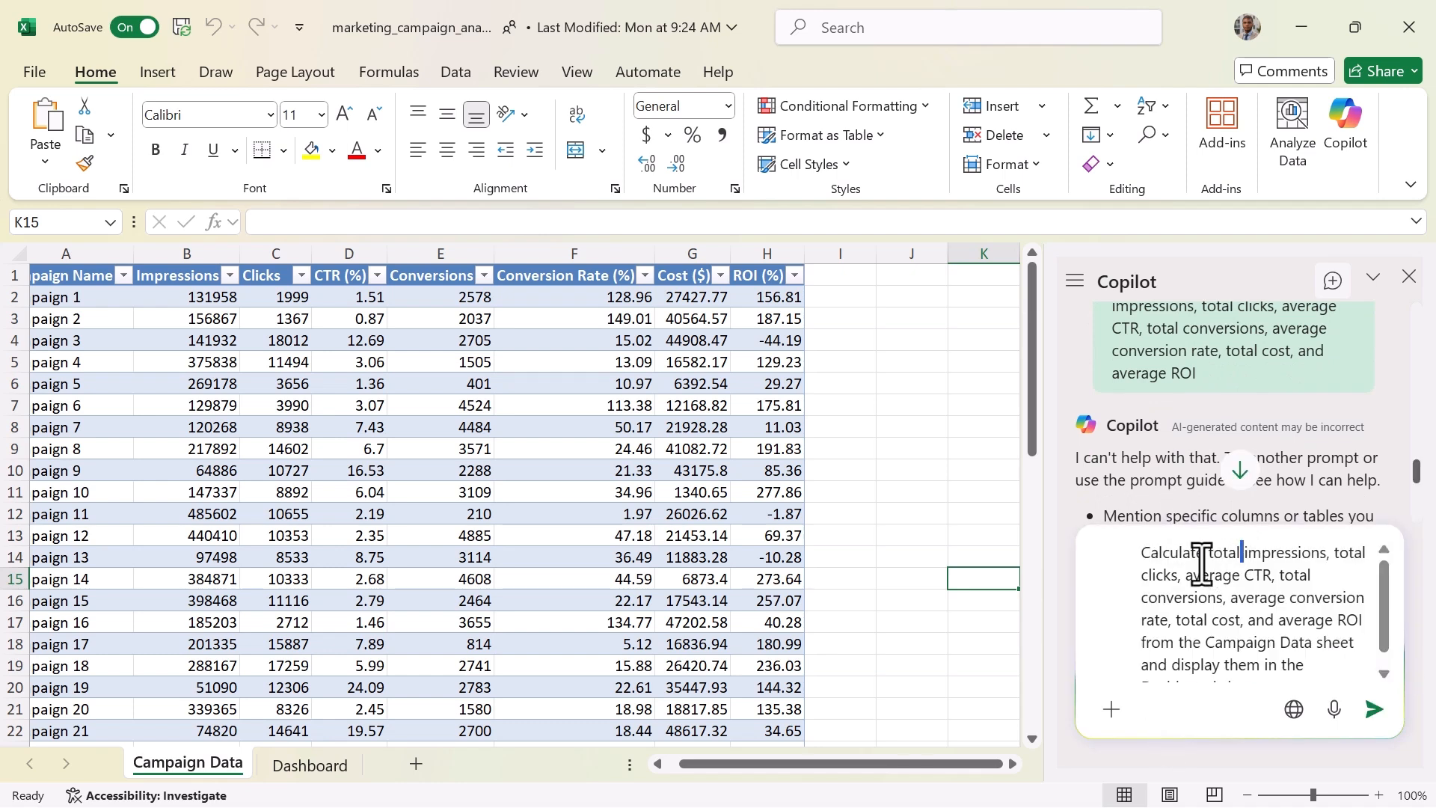
double_click(1189, 553)
type("Generate formulas for")
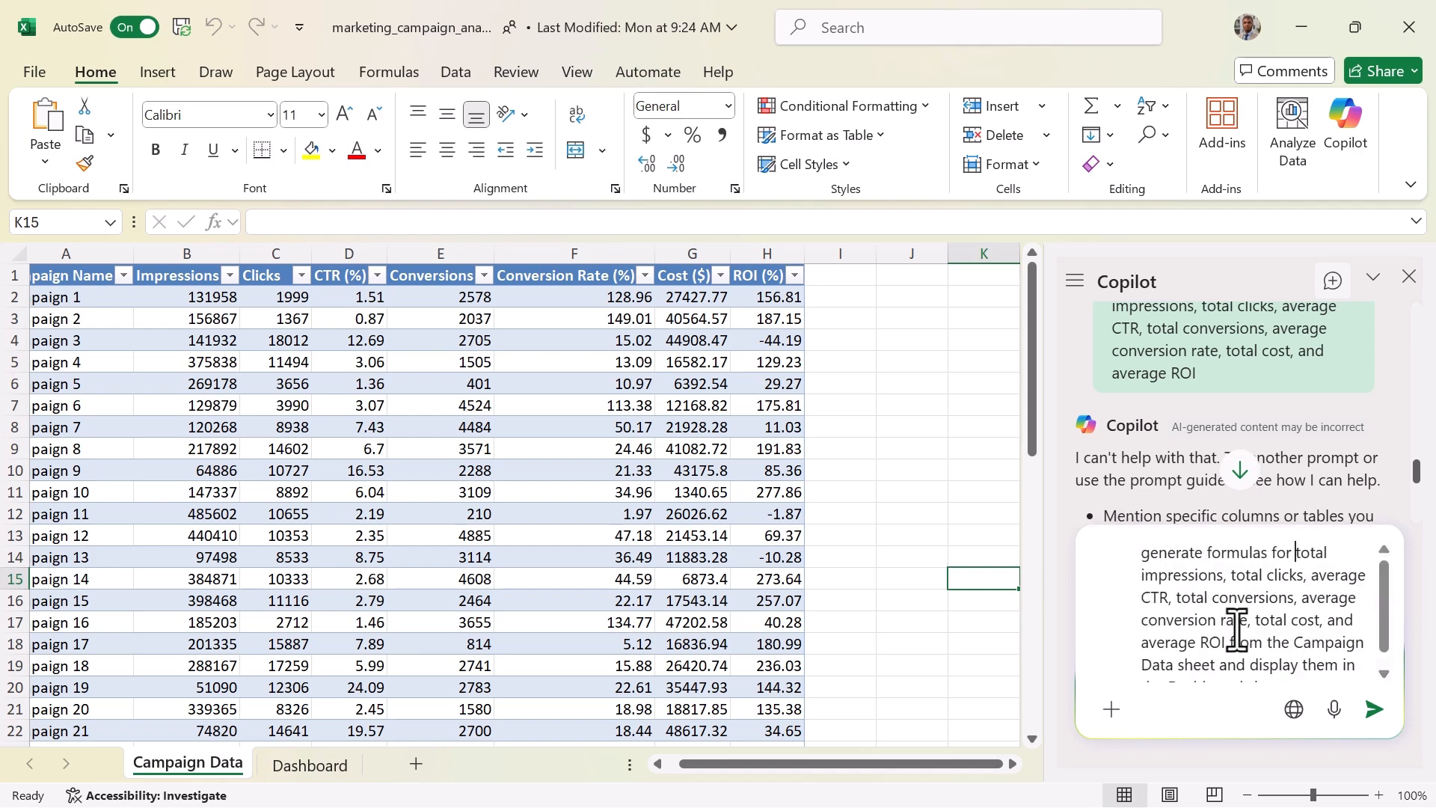
scroll(1237, 629, "down", 1)
left_click_drag(1284, 673, 1228, 647)
key("BackSpace")
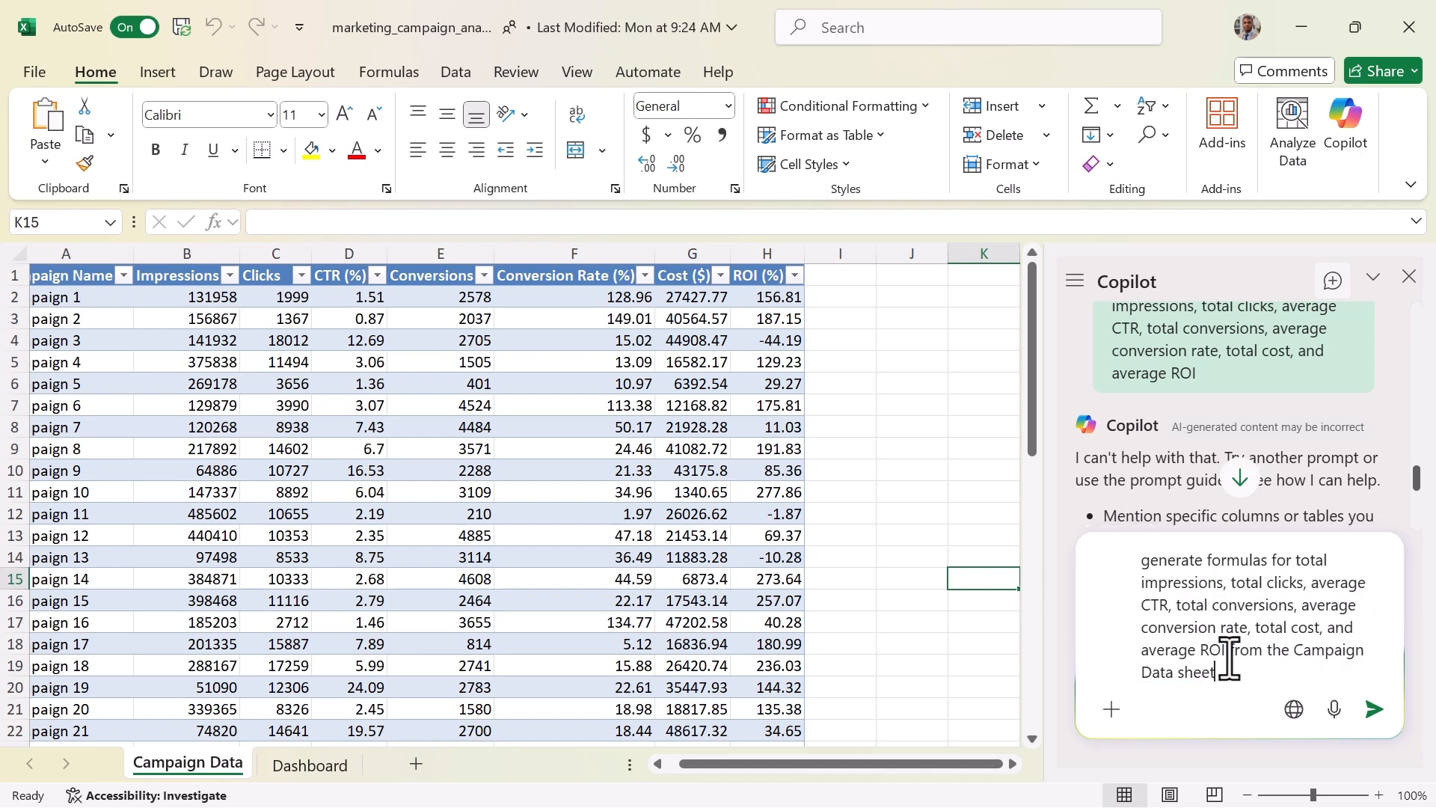
key("Return")
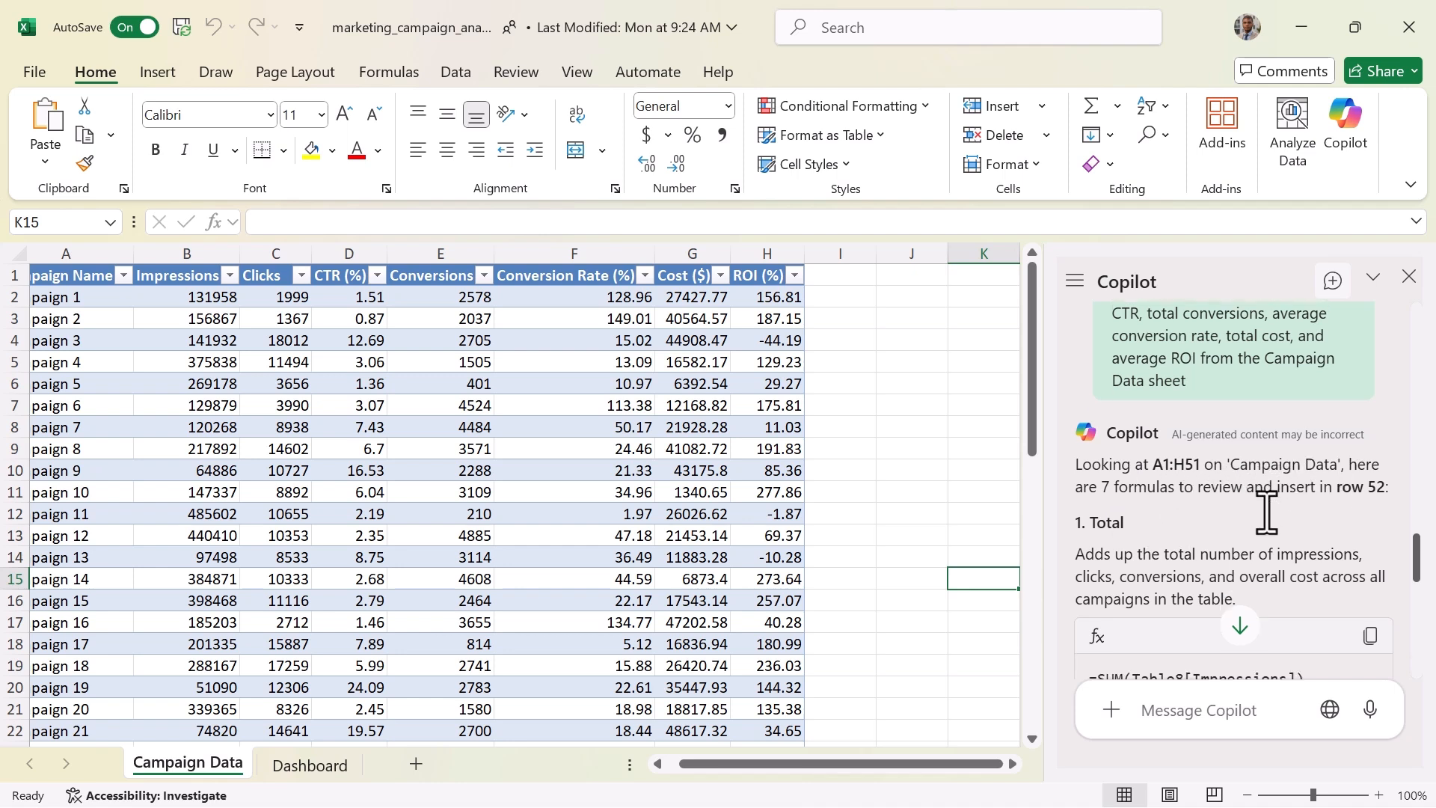
Review Copilot's suggested SUM and AVERAGE formulas and insert them as a total row beneath the campaign table.
scroll(1197, 483, "down", 2)
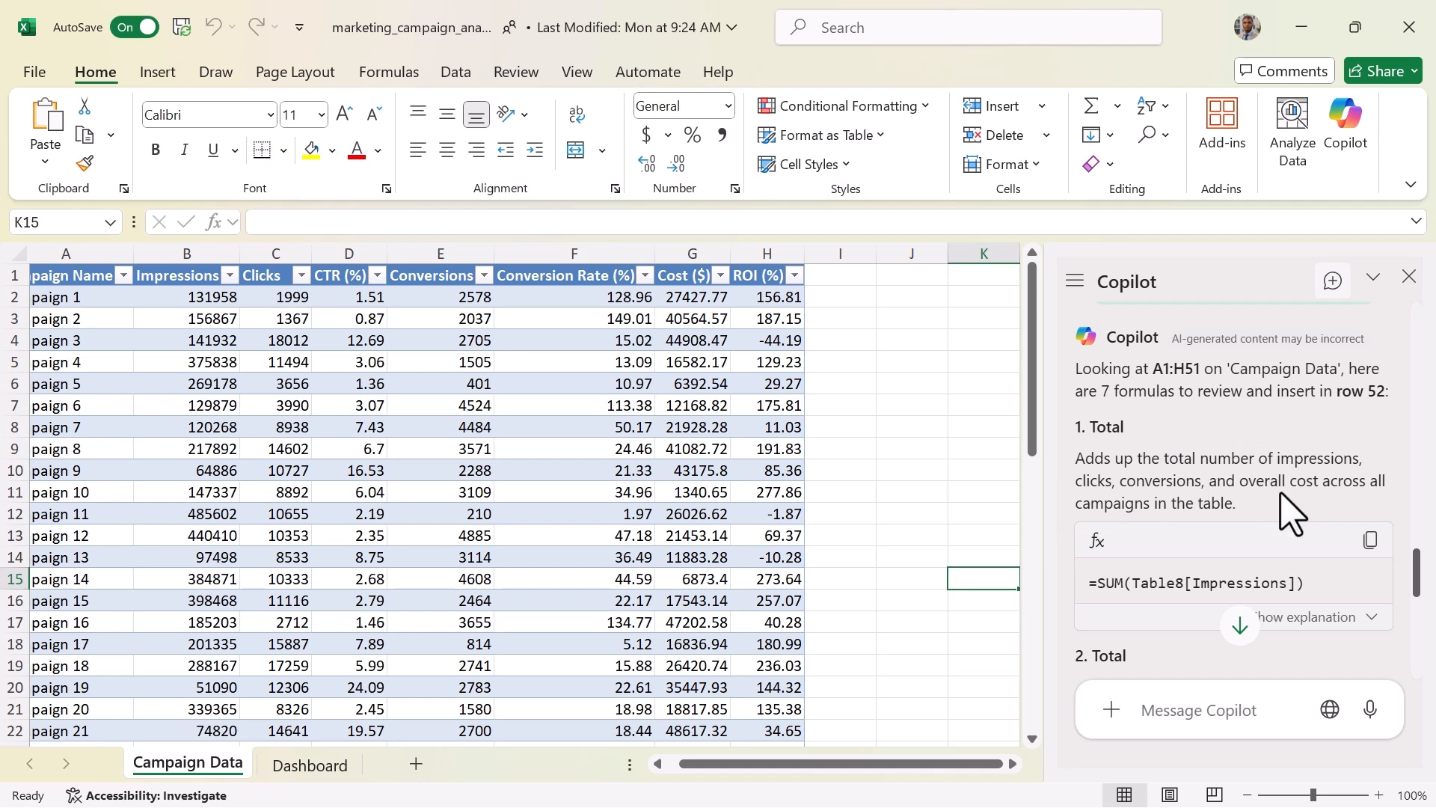
scroll(1271, 512, "down", 2)
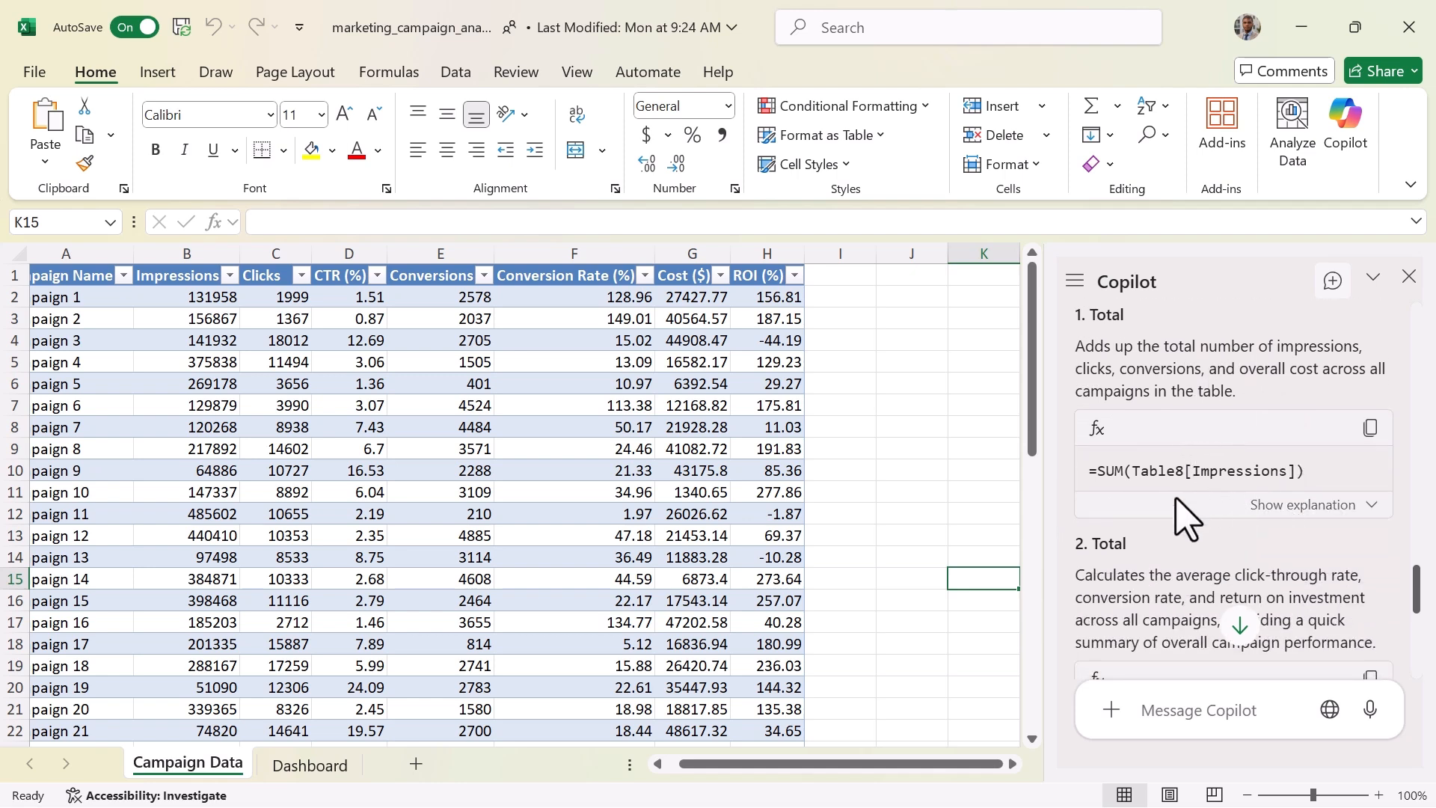
scroll(1160, 542, "down", 2)
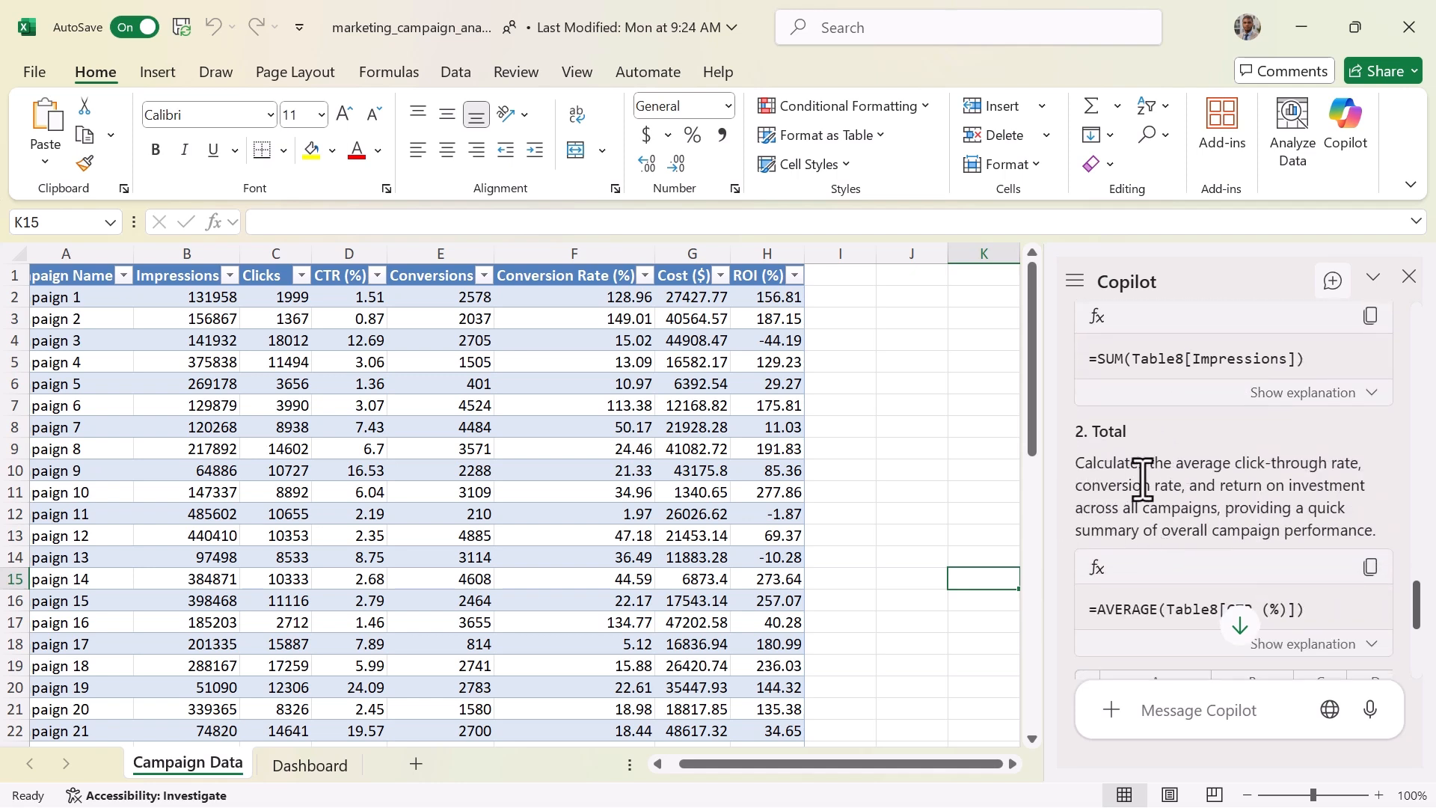
scroll(1144, 486, "down", 2)
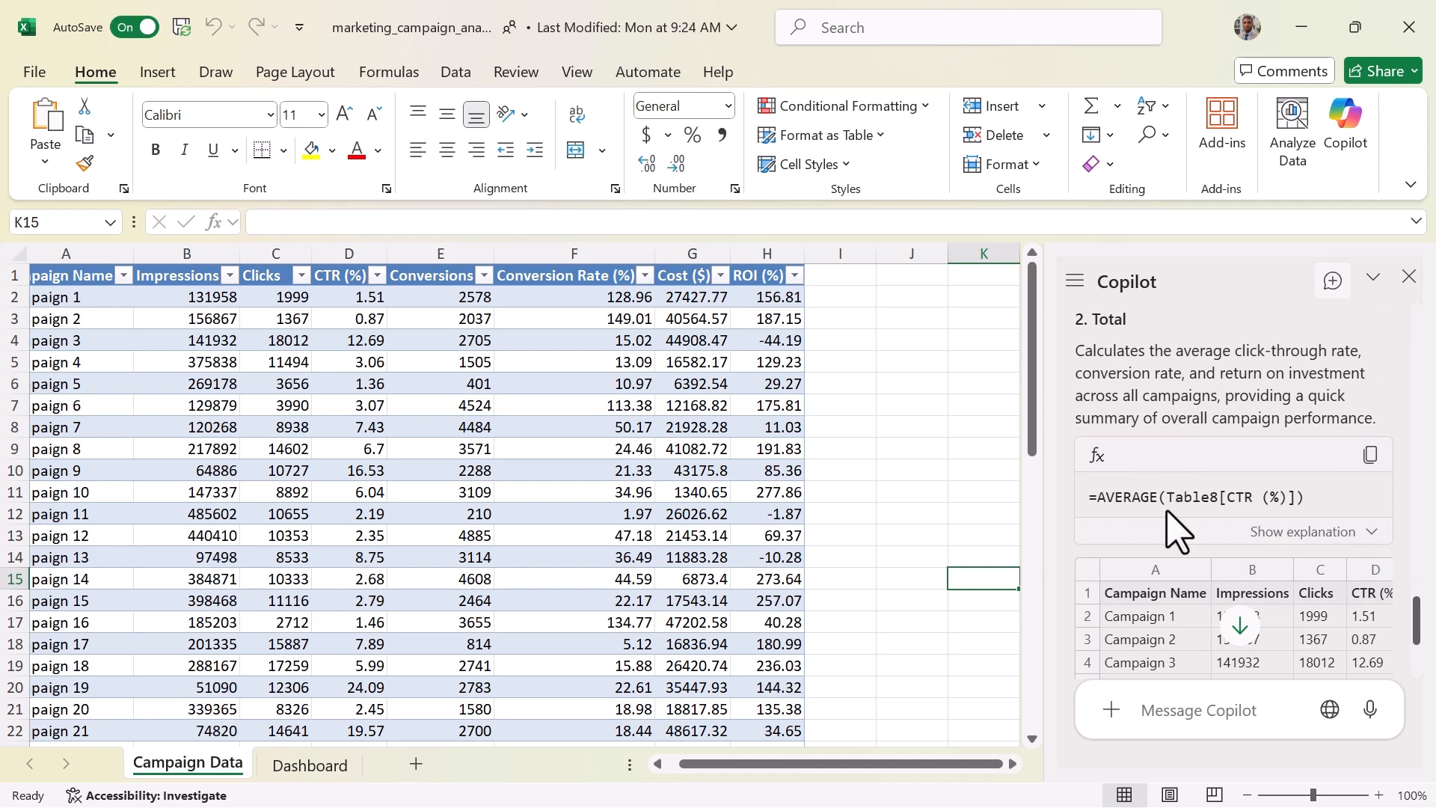
scroll(1174, 531, "down", 4)
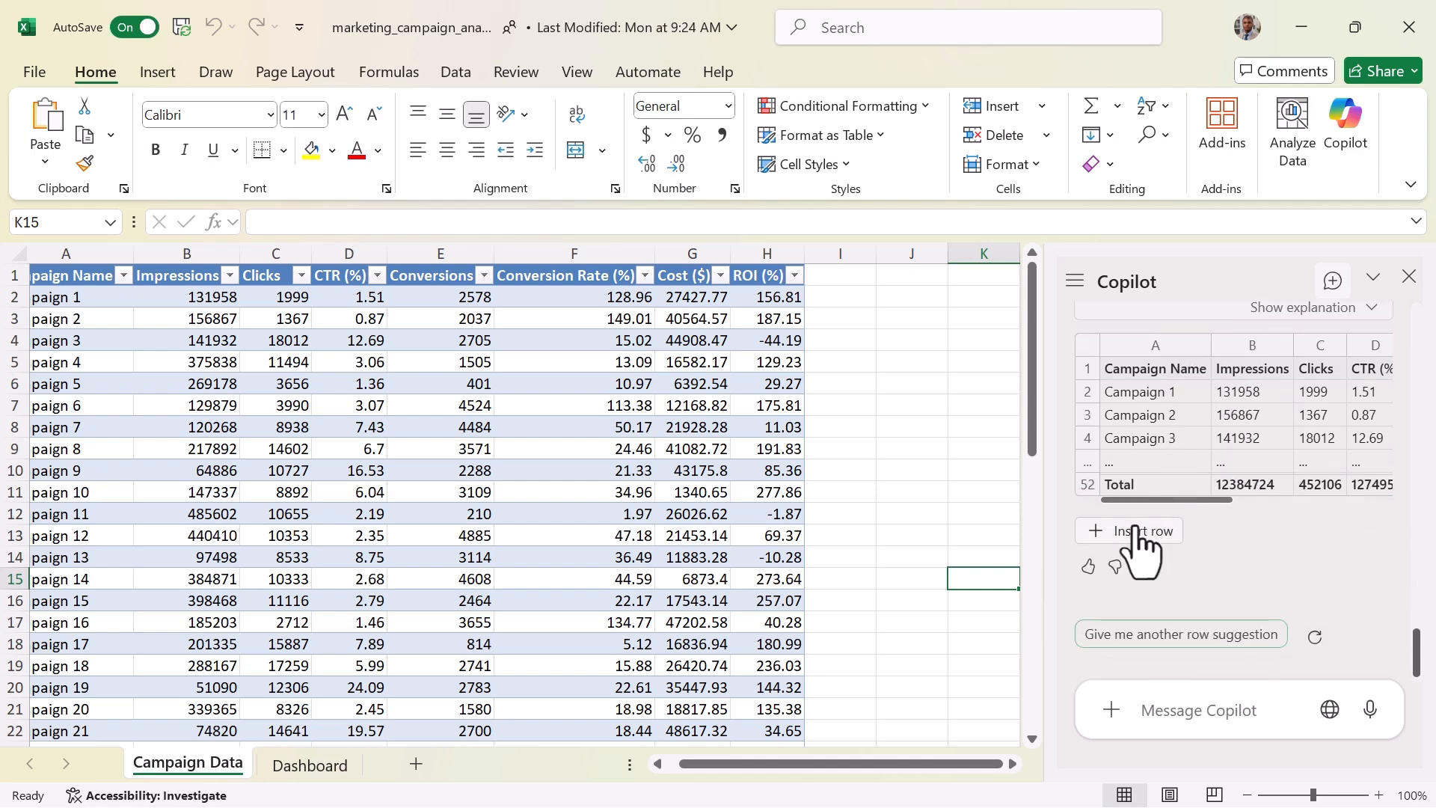
left_click(1137, 531)
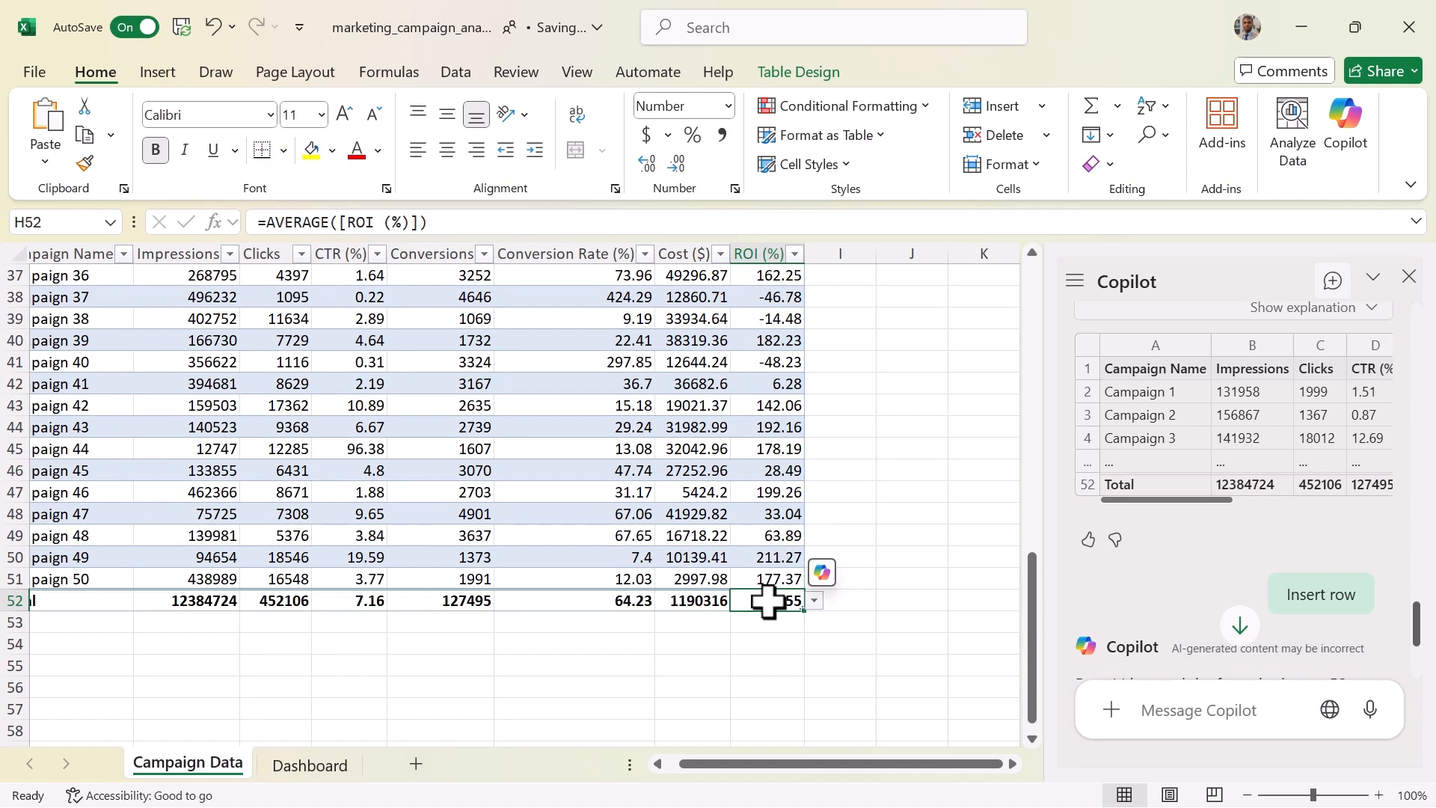
Check the SUM and AVERAGE formulas in each cell of the total row beneath the campaign table.
left_click(672, 600)
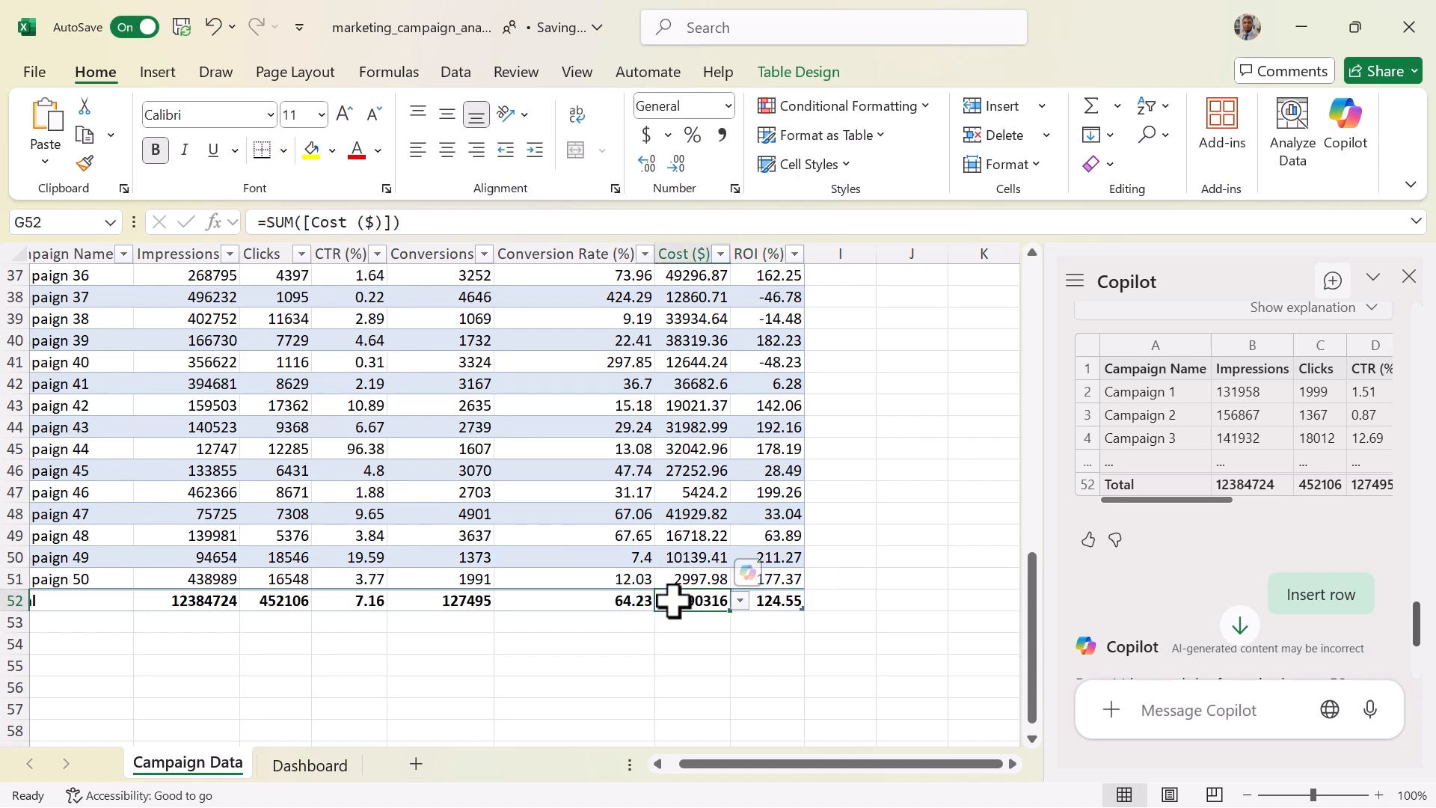
left_click(612, 600)
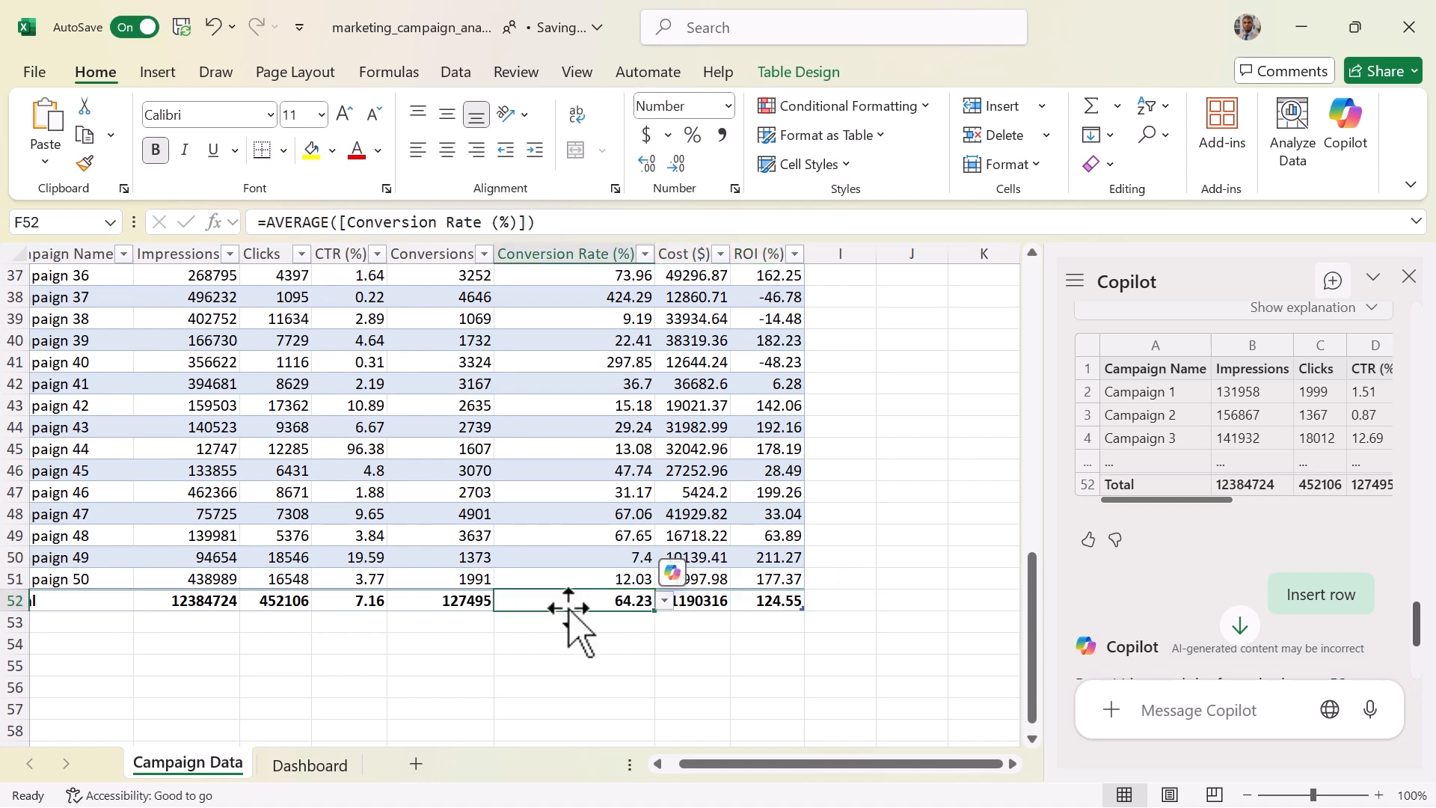
left_click(470, 601)
left_click(366, 600)
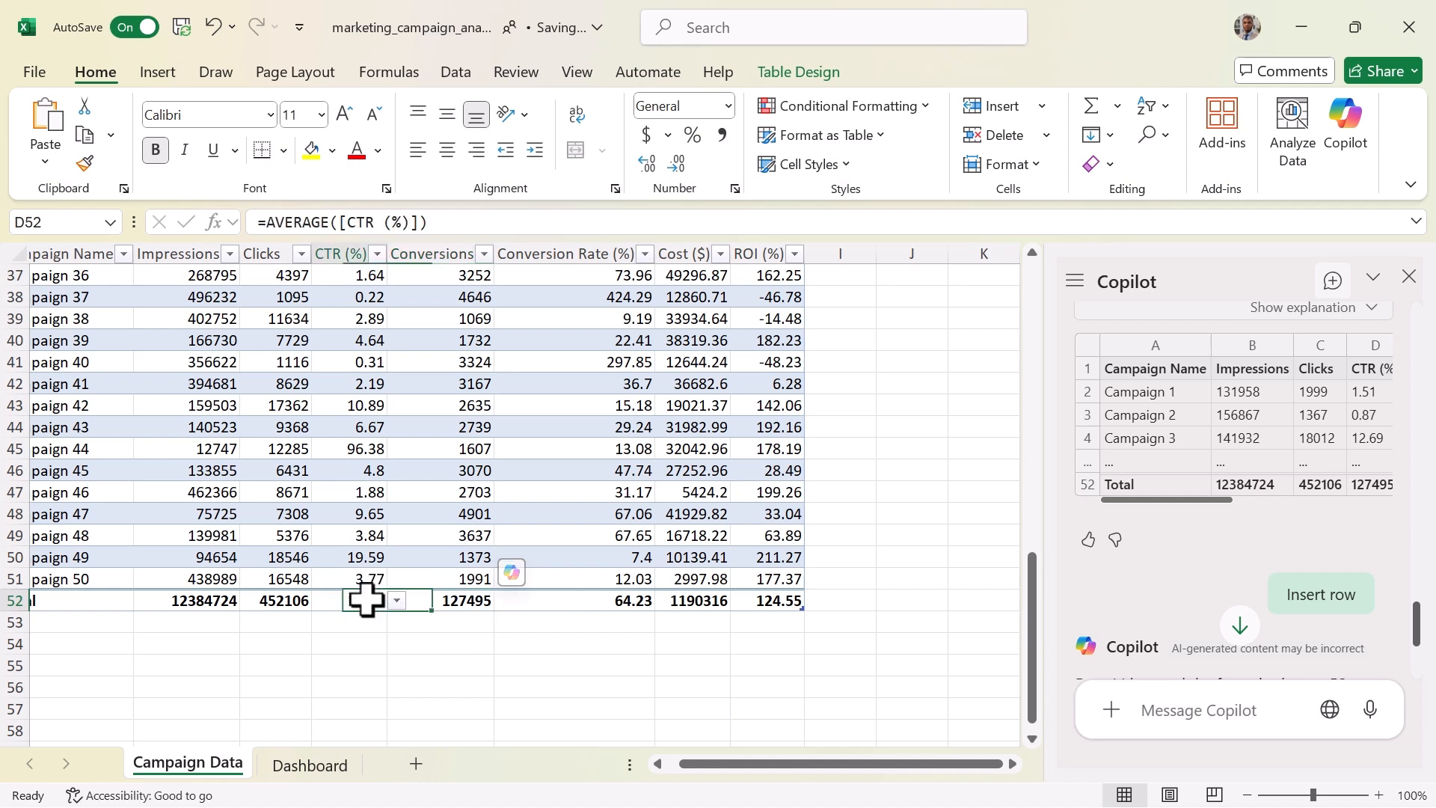
left_click(297, 600)
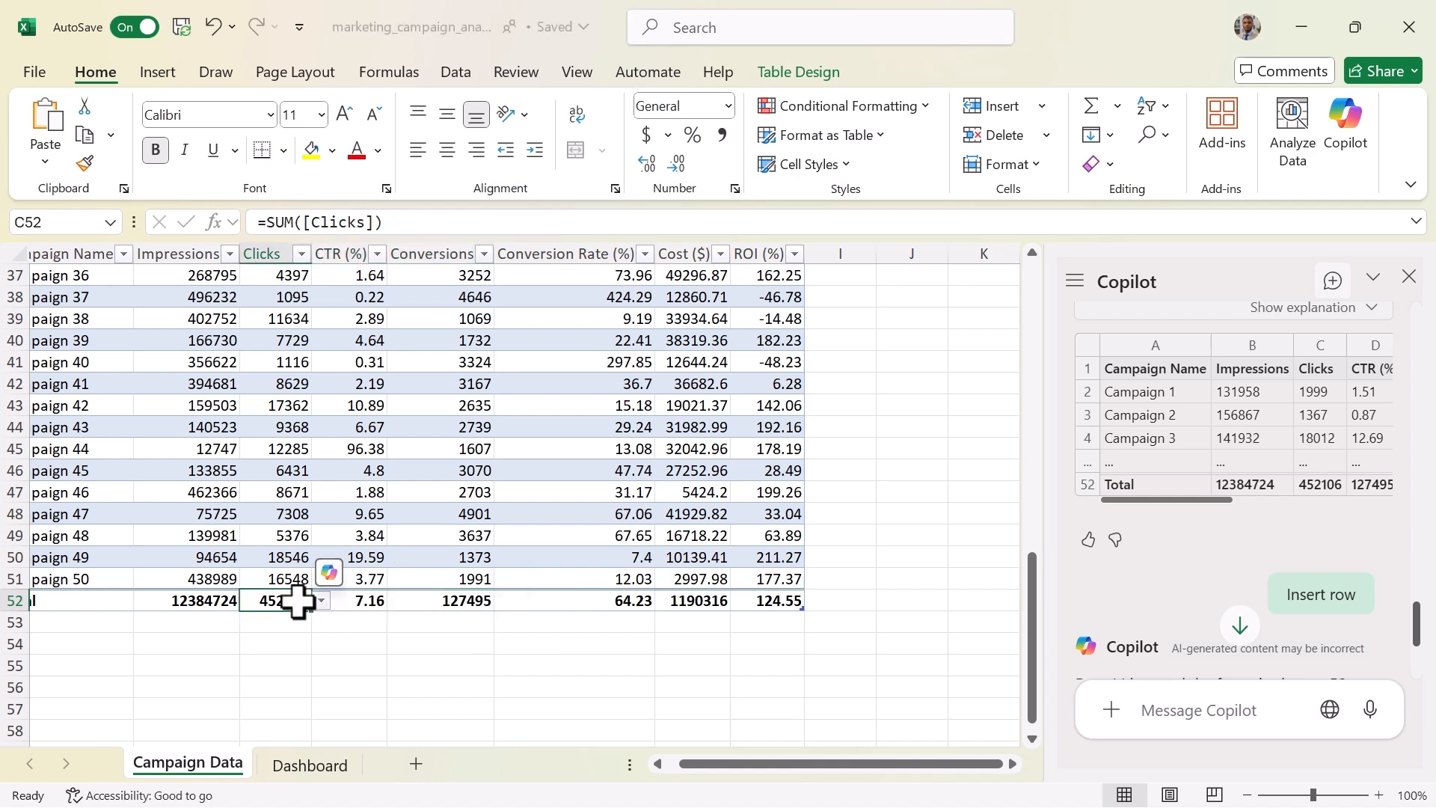
left_click(227, 598)
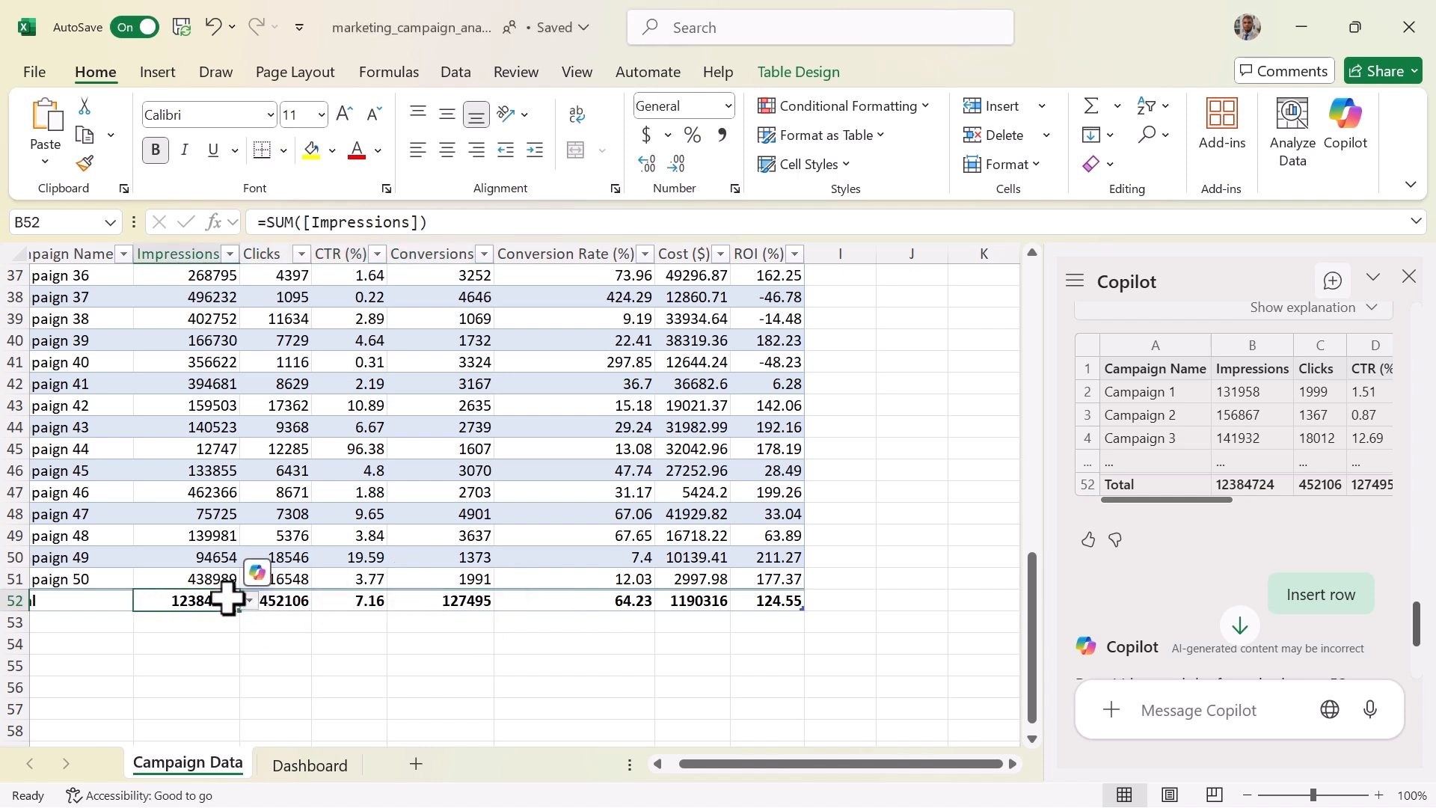
left_click_drag(706, 765, 621, 758)
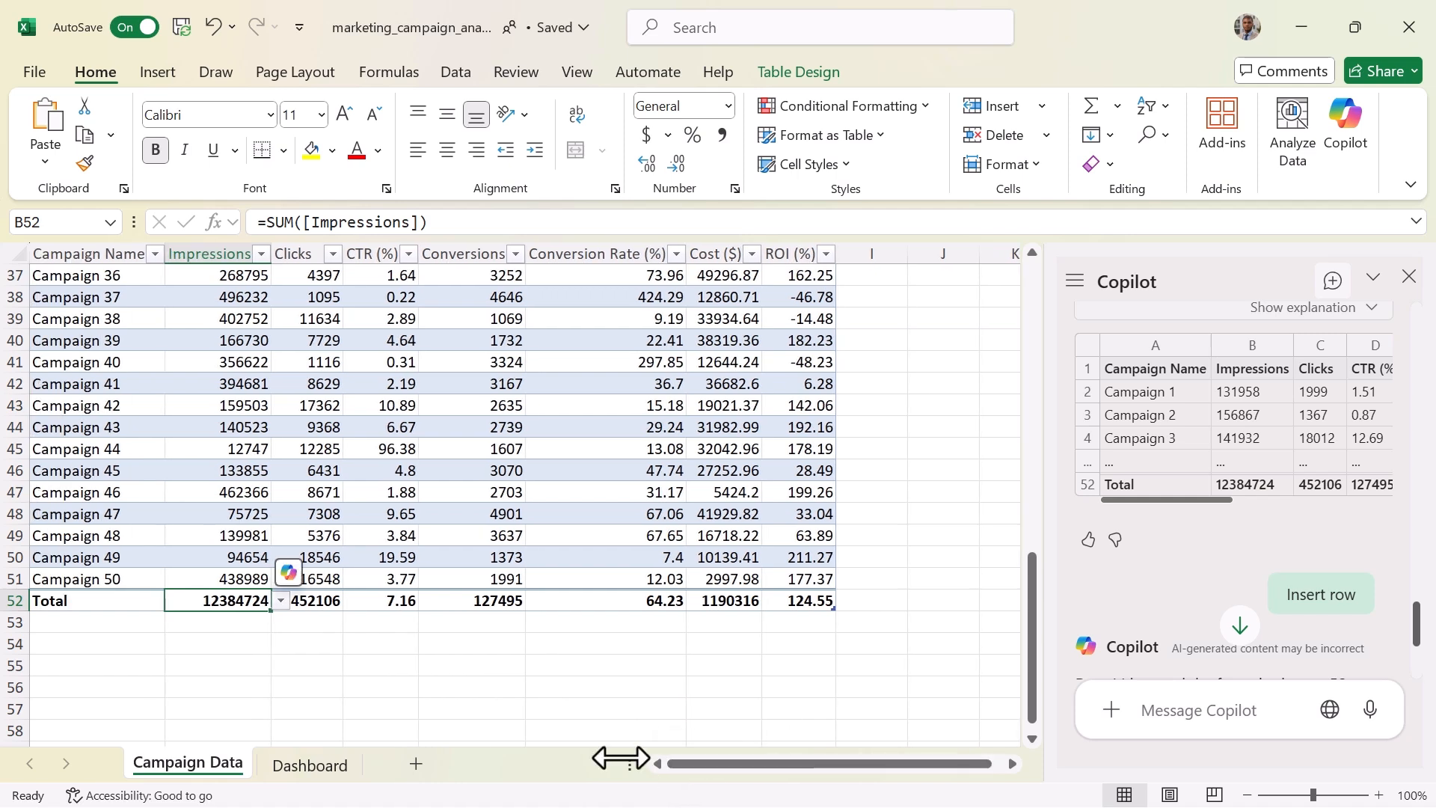
left_click(96, 603)
left_click(239, 602)
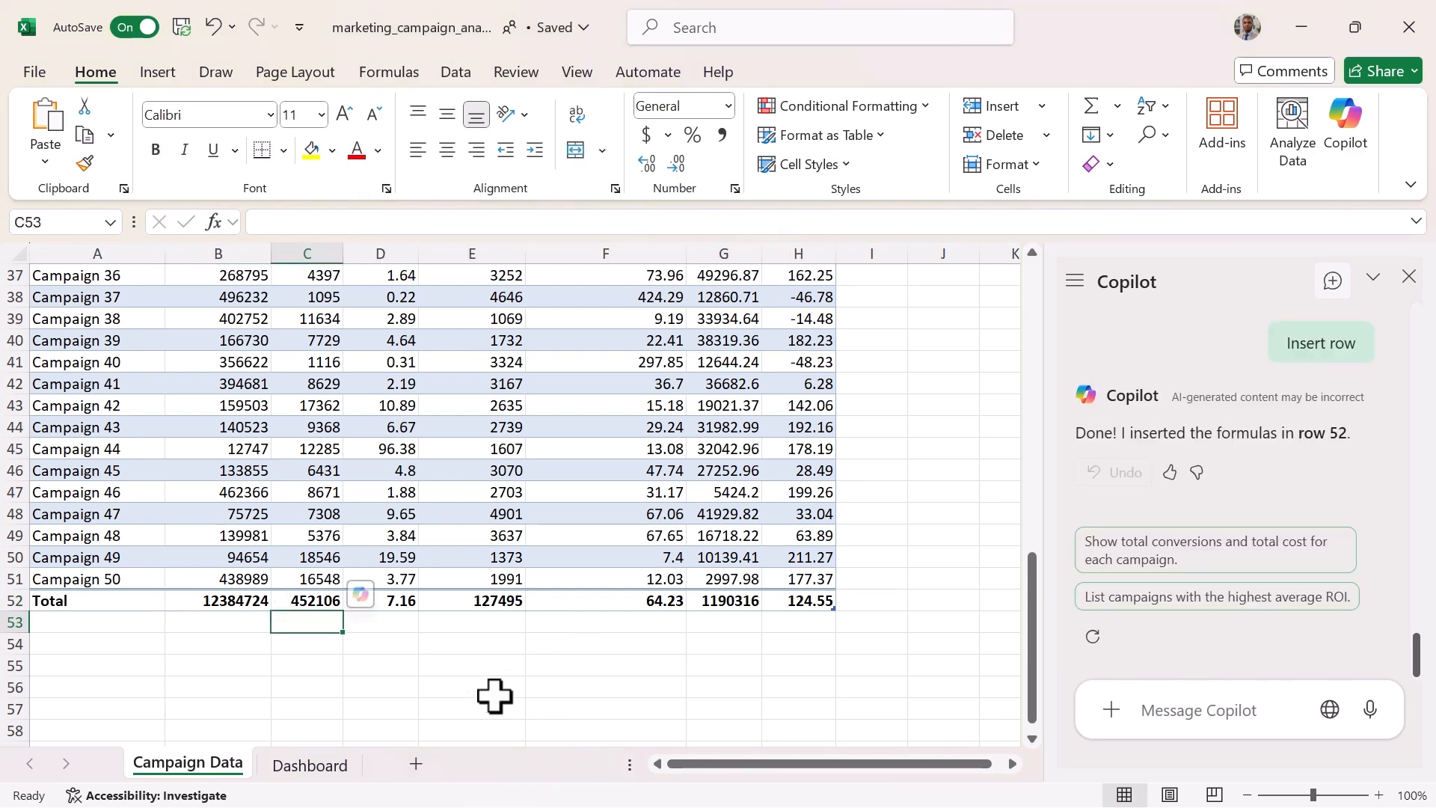
Compare the summary formulas on the Dashboard sheet with the total row on the Campaign Data sheet.
left_click(309, 770)
left_click_drag(718, 767, 811, 770)
left_click(243, 765)
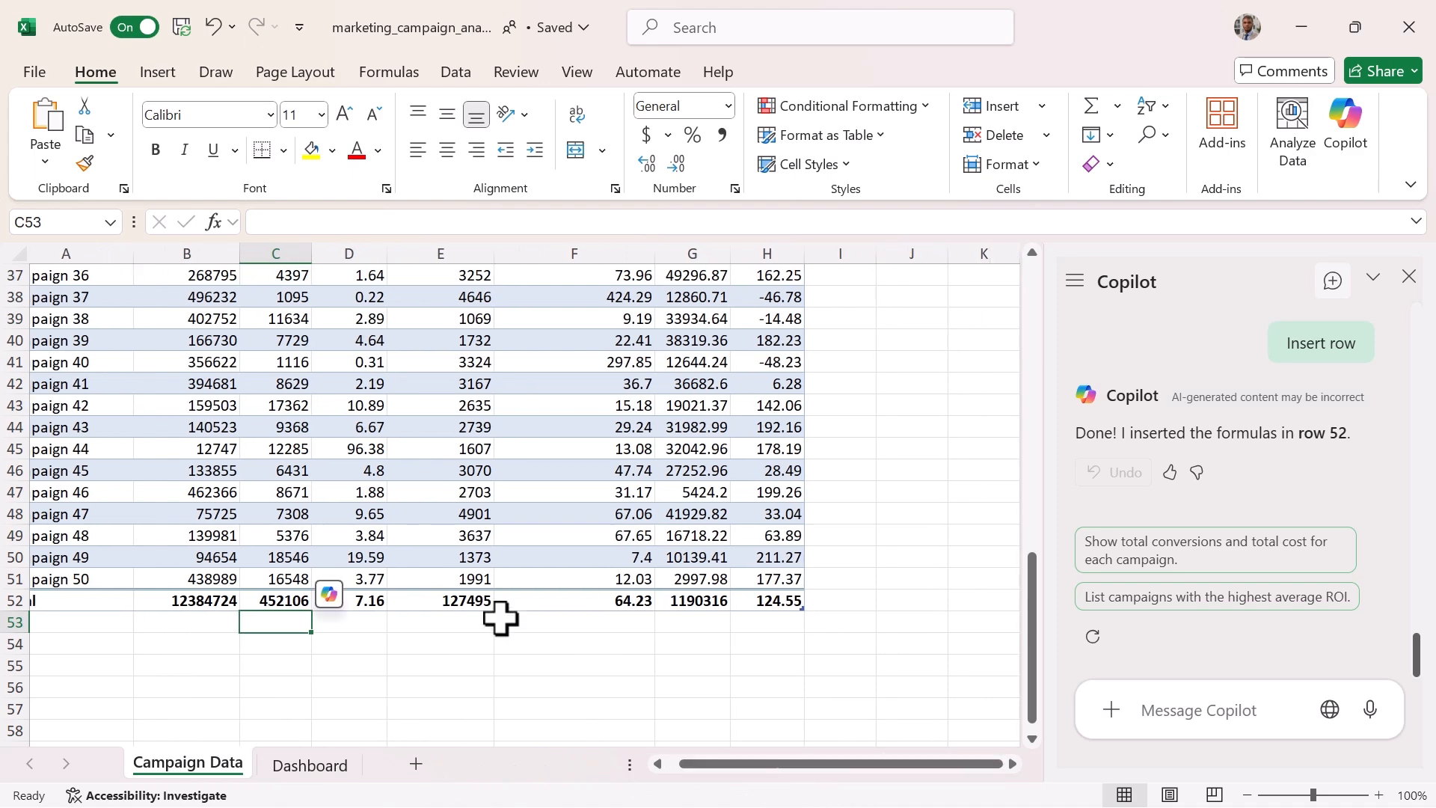
left_click(336, 765)
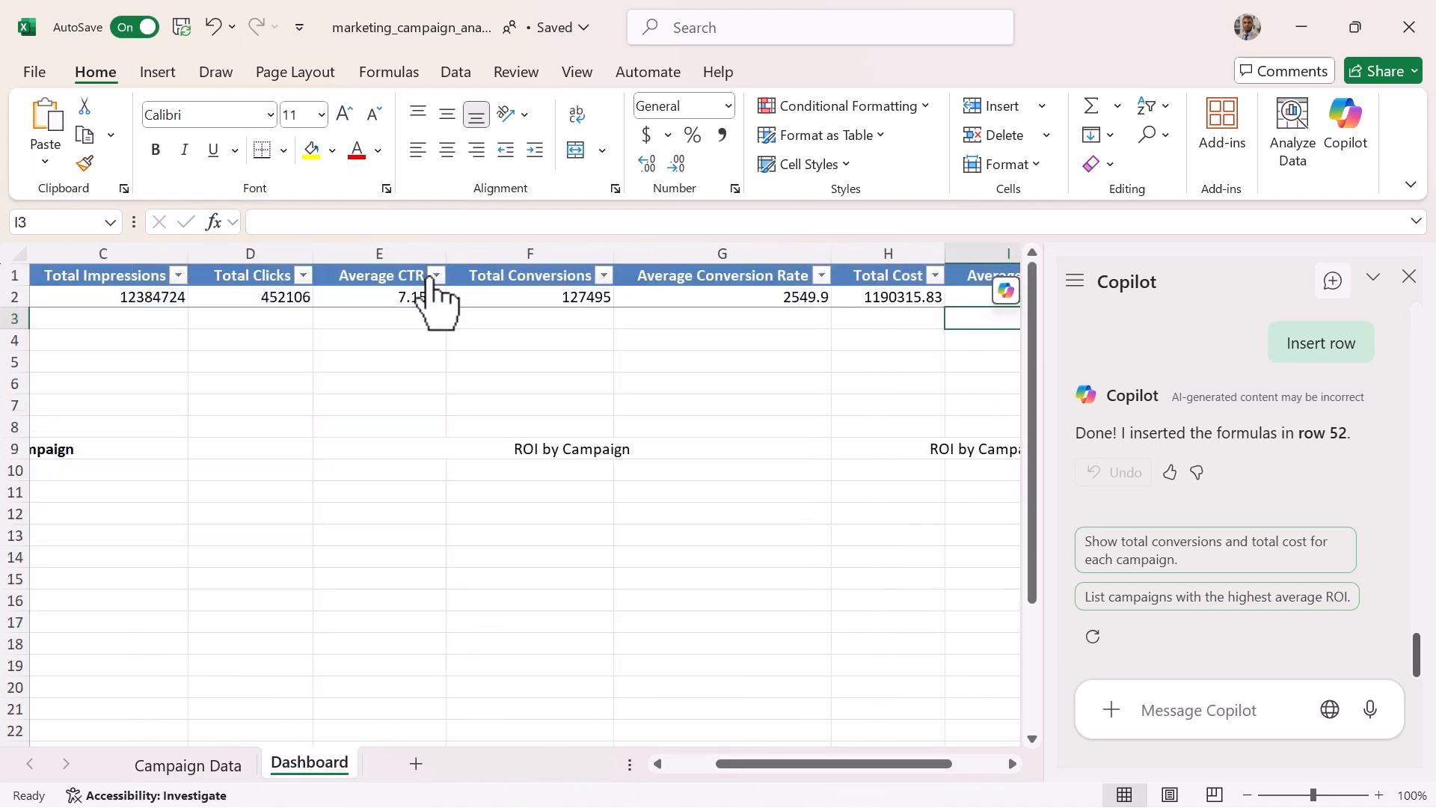
left_click(162, 307)
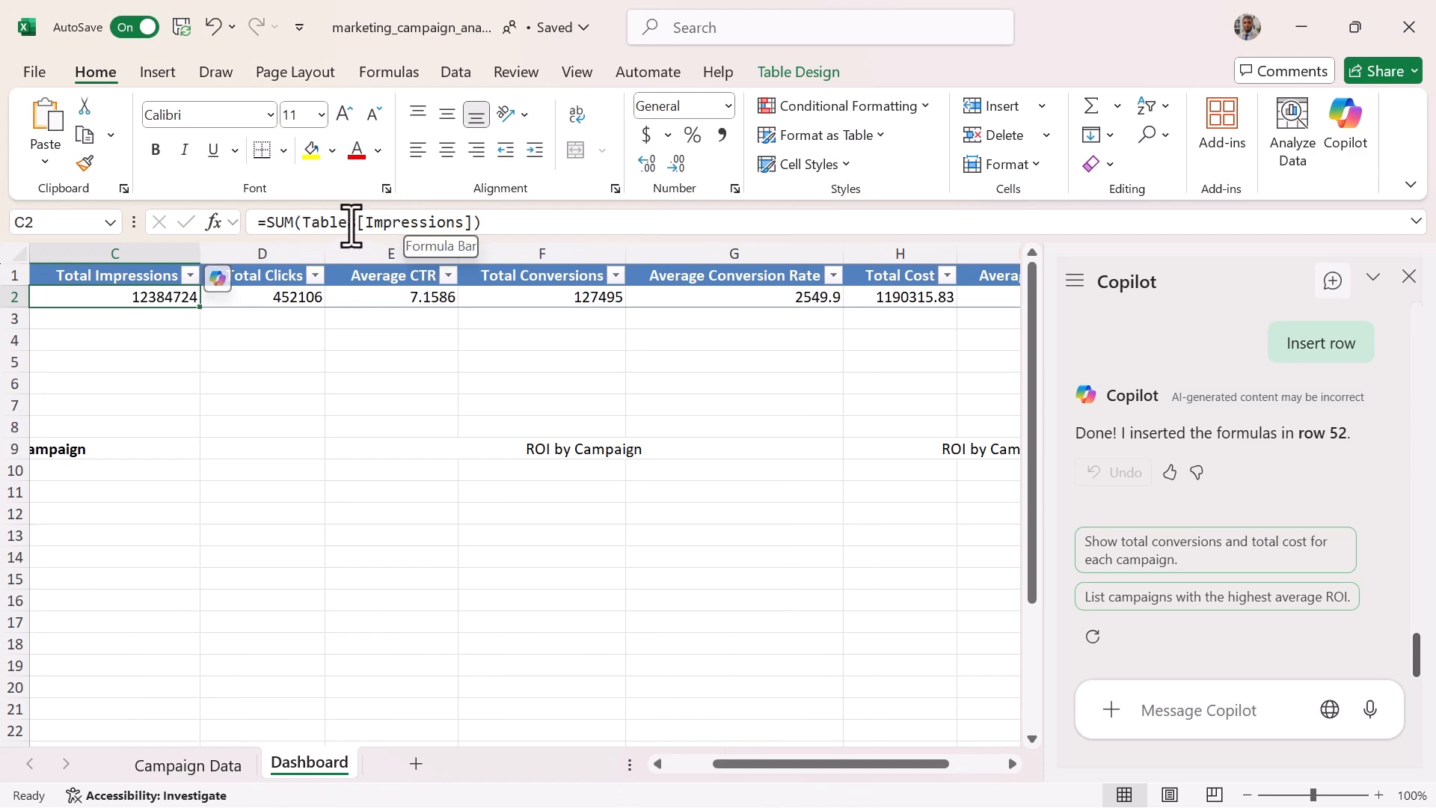
left_click(213, 771)
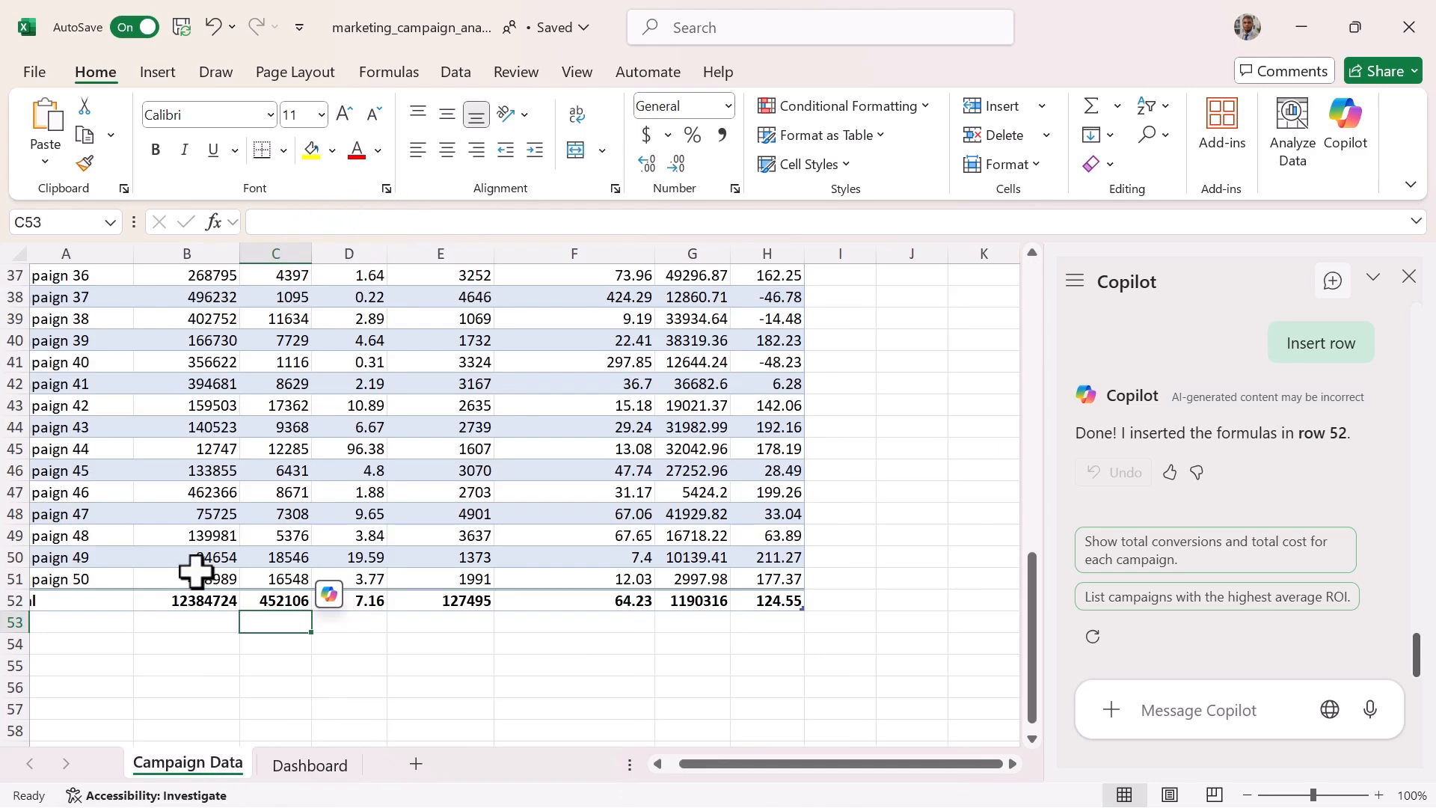
left_click(308, 767)
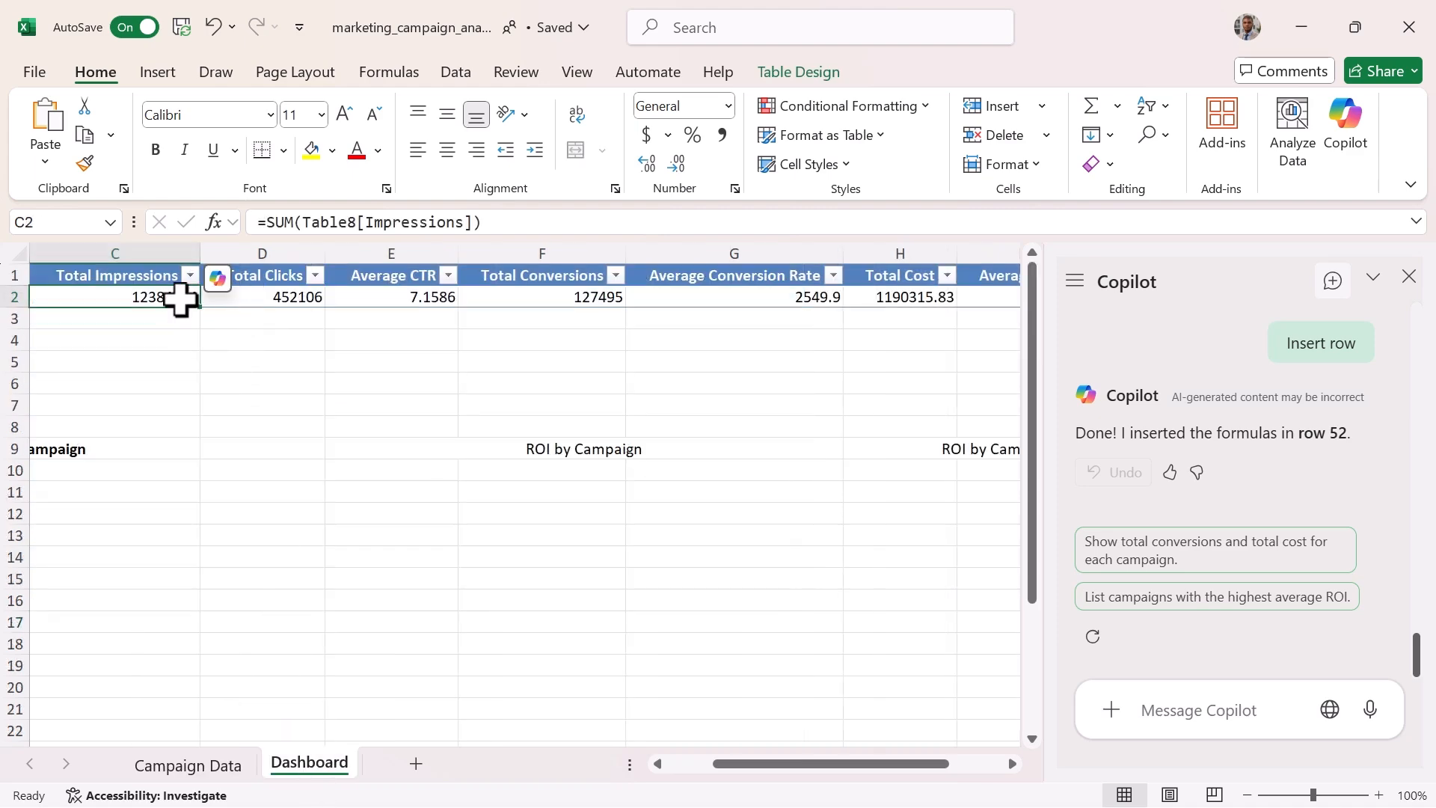
left_click(309, 299)
left_click(353, 307)
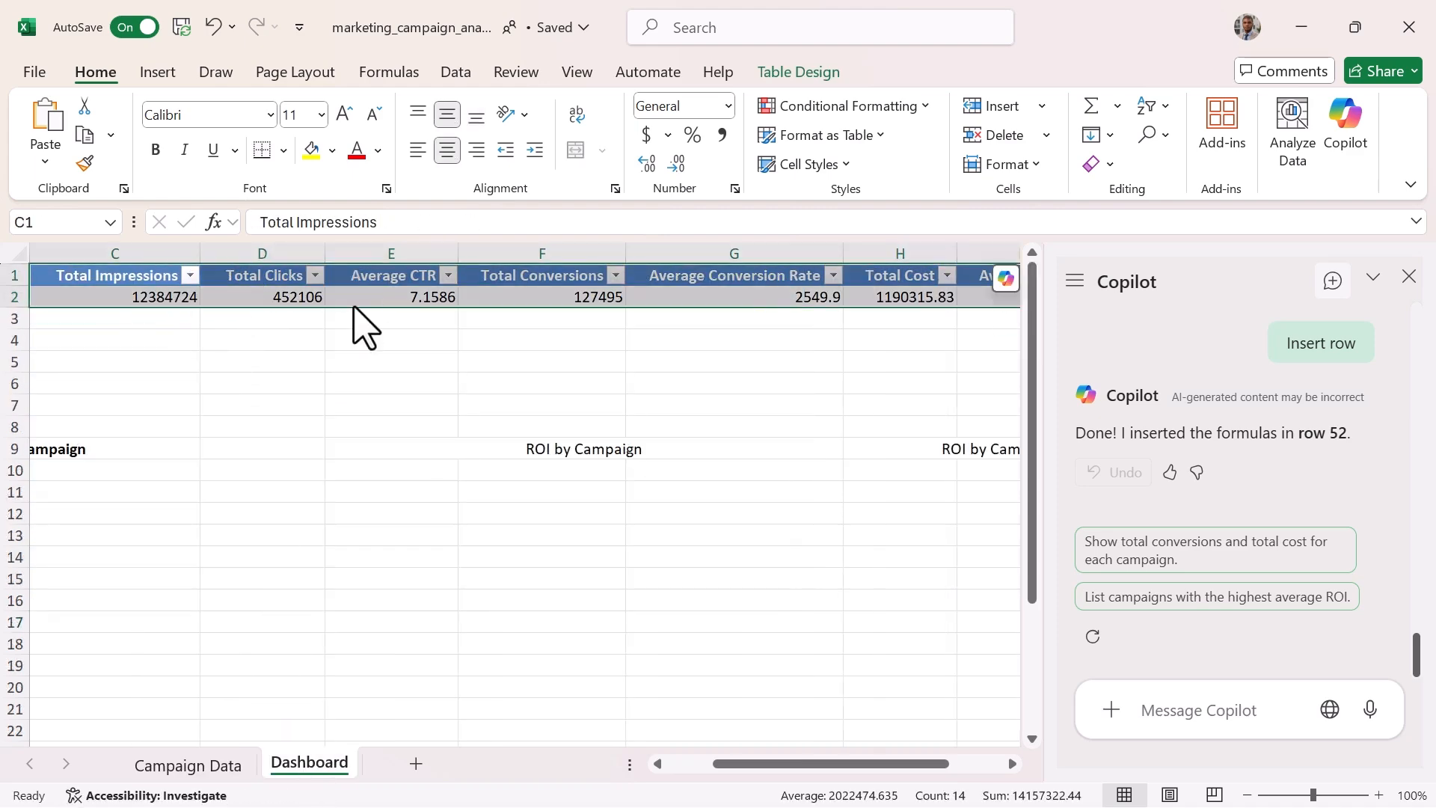
left_click(371, 311)
left_click(375, 298)
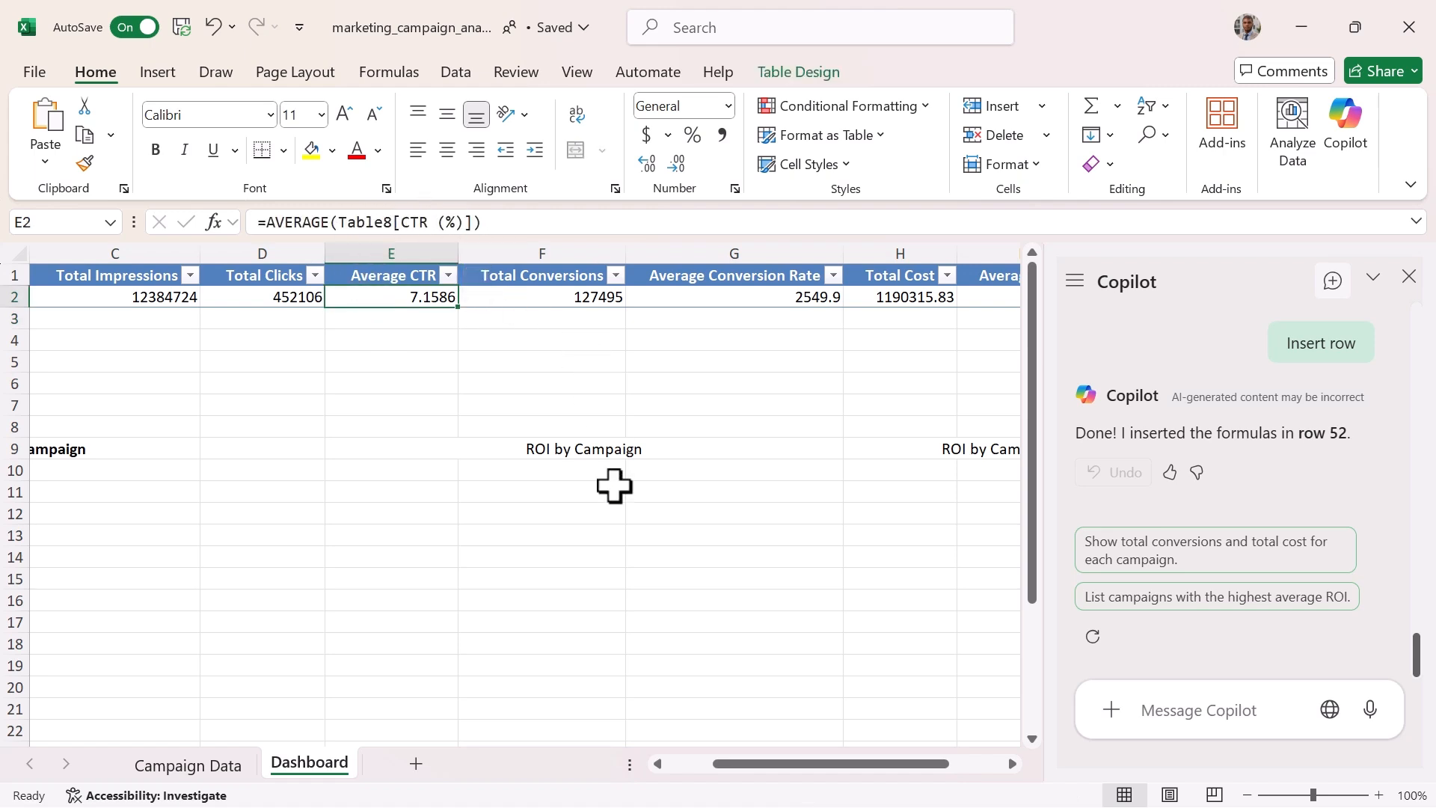
left_click_drag(756, 771, 699, 783)
Delete the total row beneath the campaign table on the Campaign Data sheet.
left_click(187, 764)
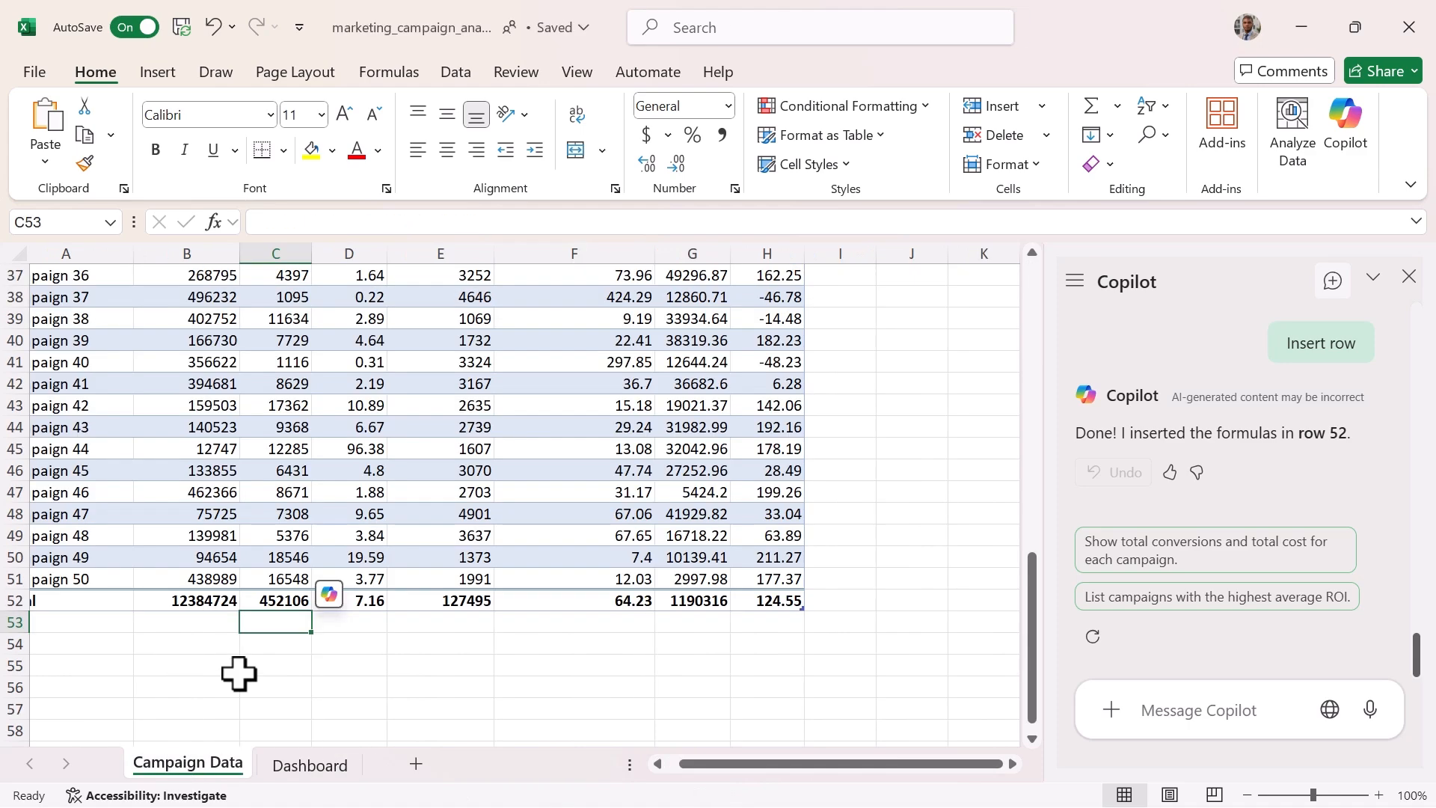
right_click(782, 665)
mouse_move(1048, 327)
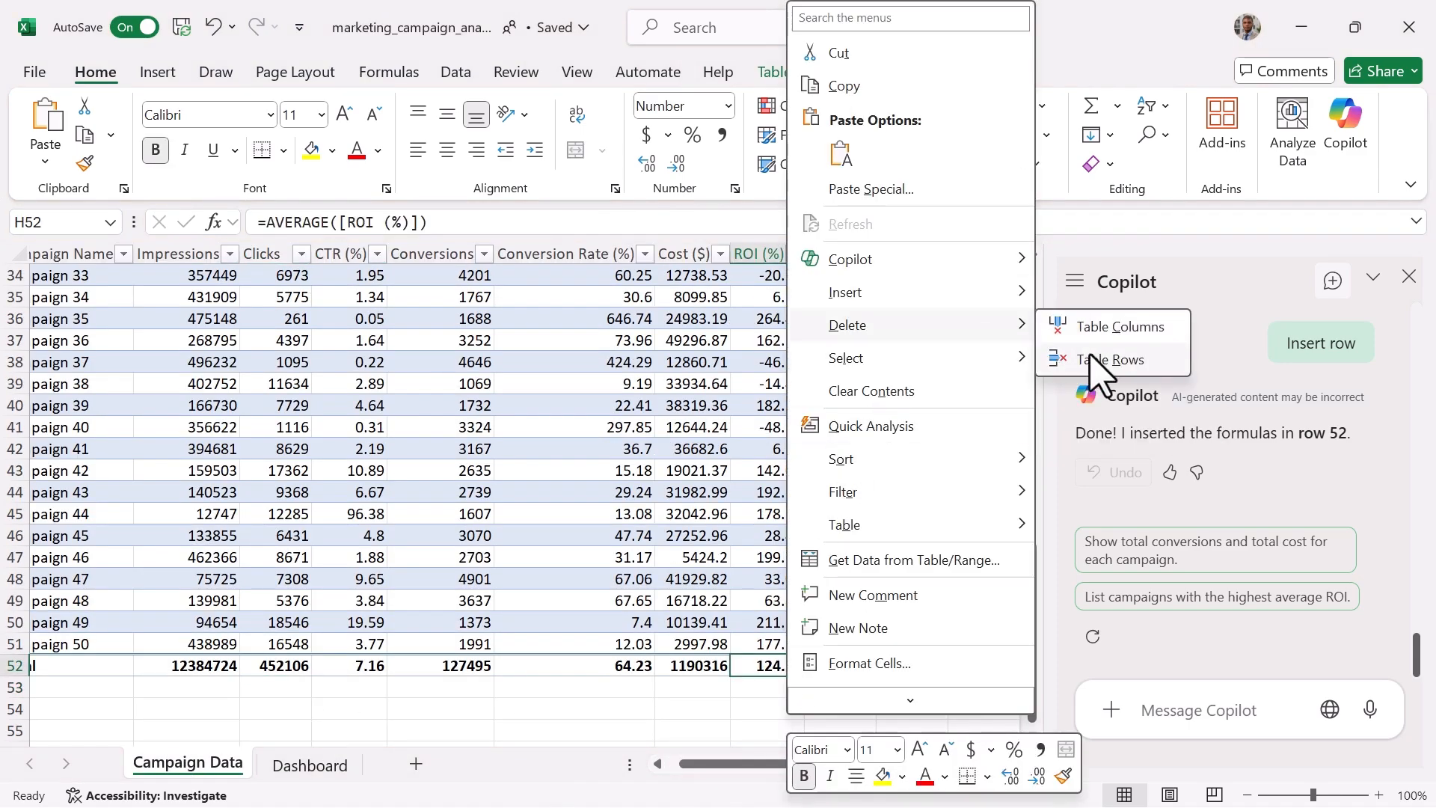
left_click(1107, 360)
left_click(867, 682)
left_click_drag(842, 782, 753, 785)
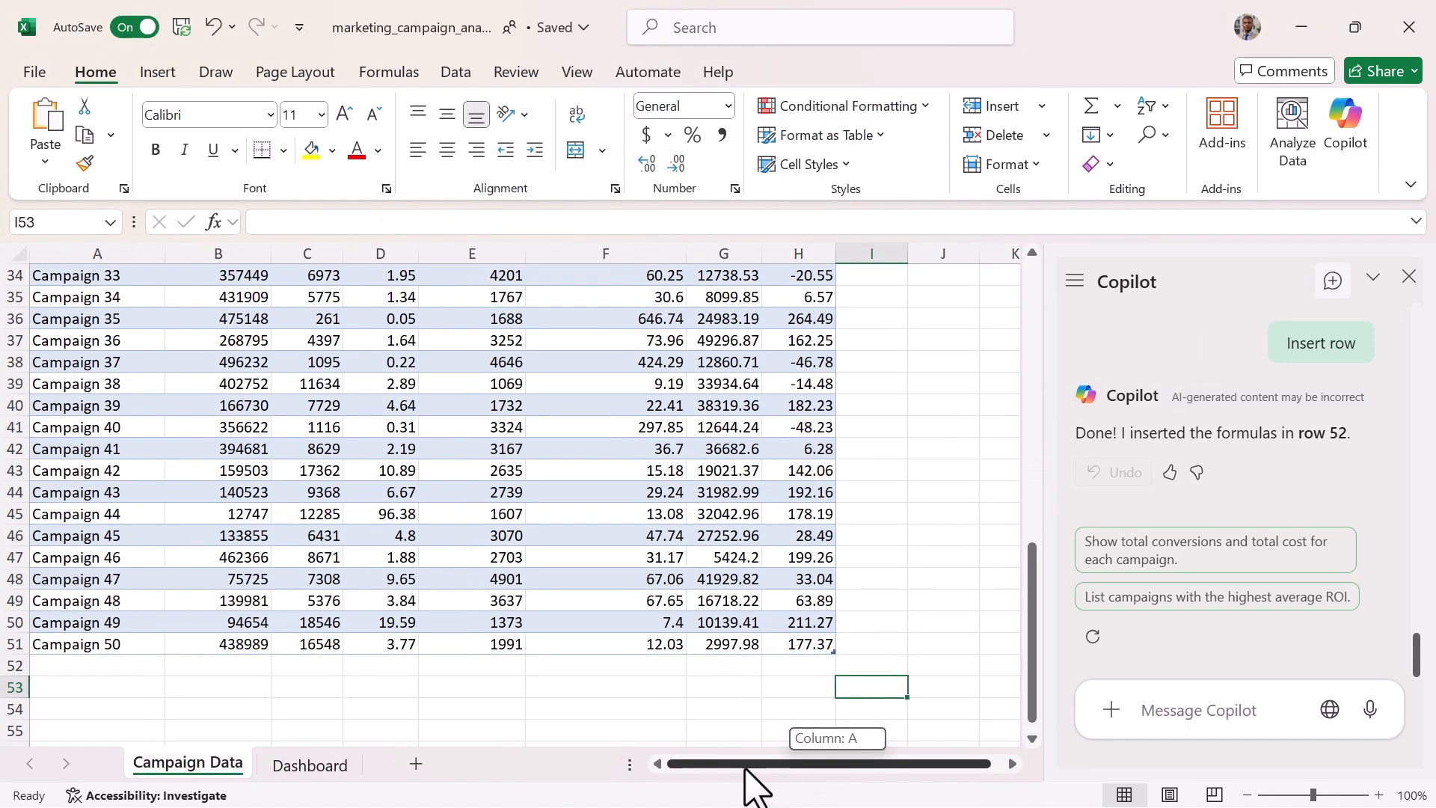
Ask Copilot to create a bar chart showing CTR (%) by Campaign Name and place it in the Dashboard sheet.
scroll(360, 660, "up", 2)
scroll(361, 660, "up", 9)
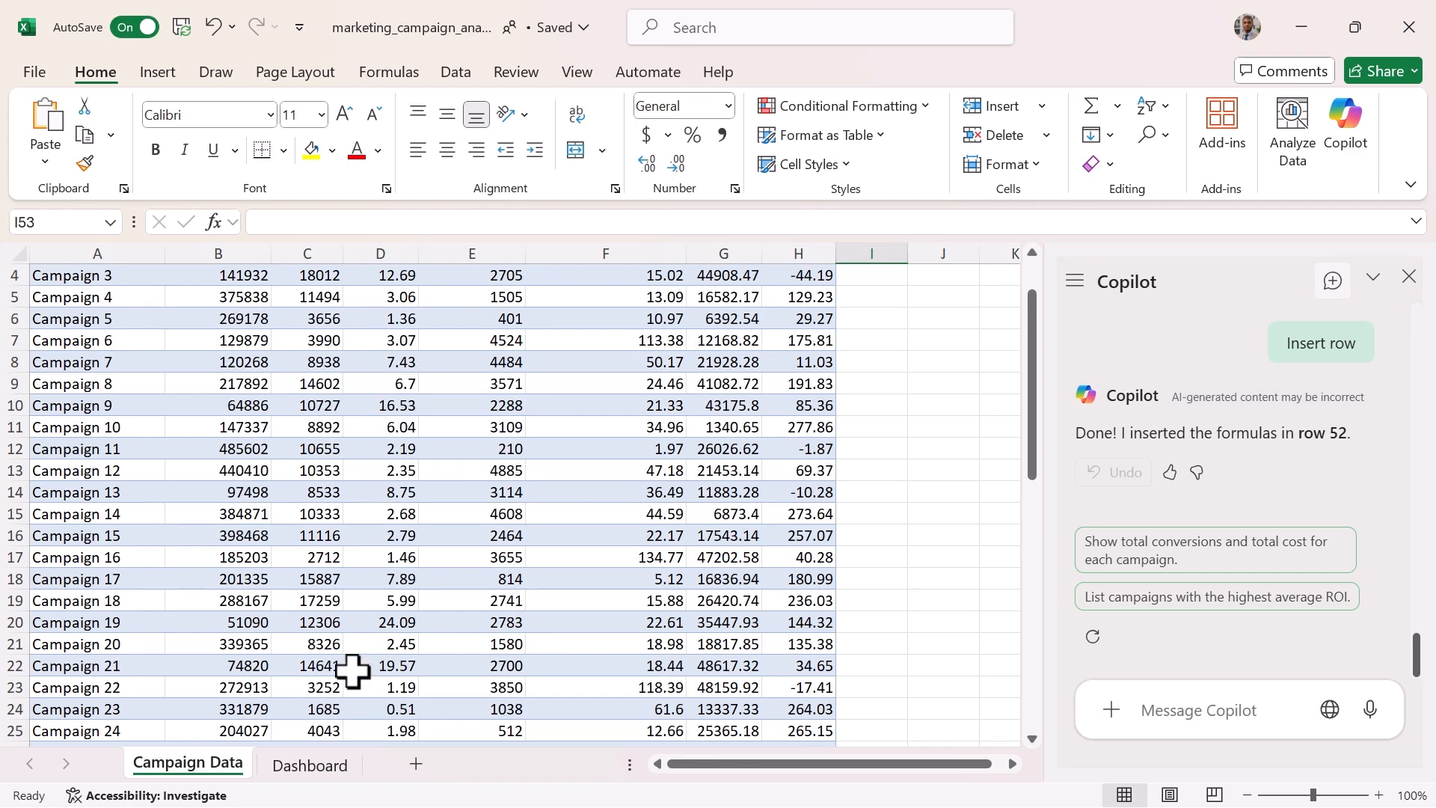
scroll(343, 688, "down", 2)
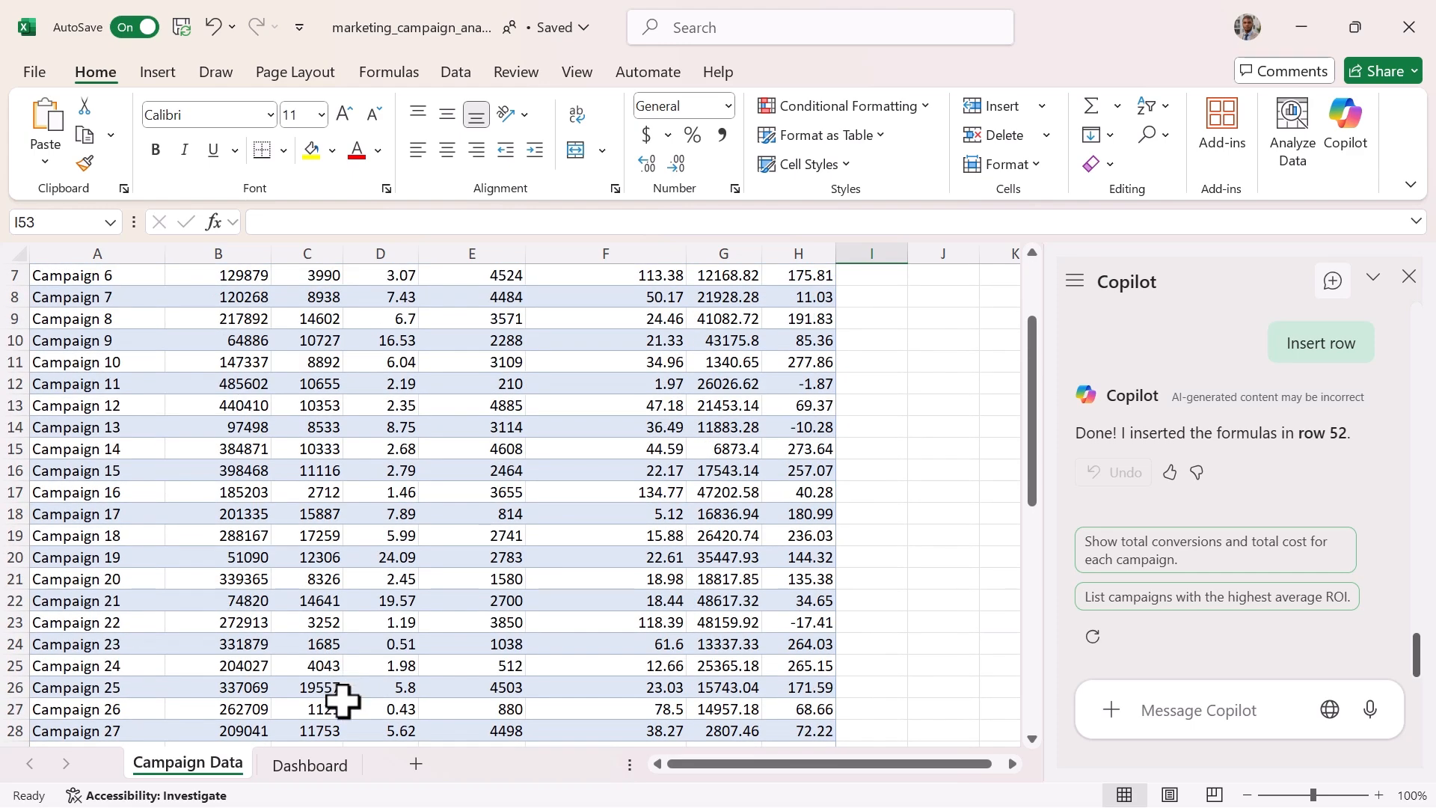
scroll(343, 701, "down", 1)
left_click(313, 766)
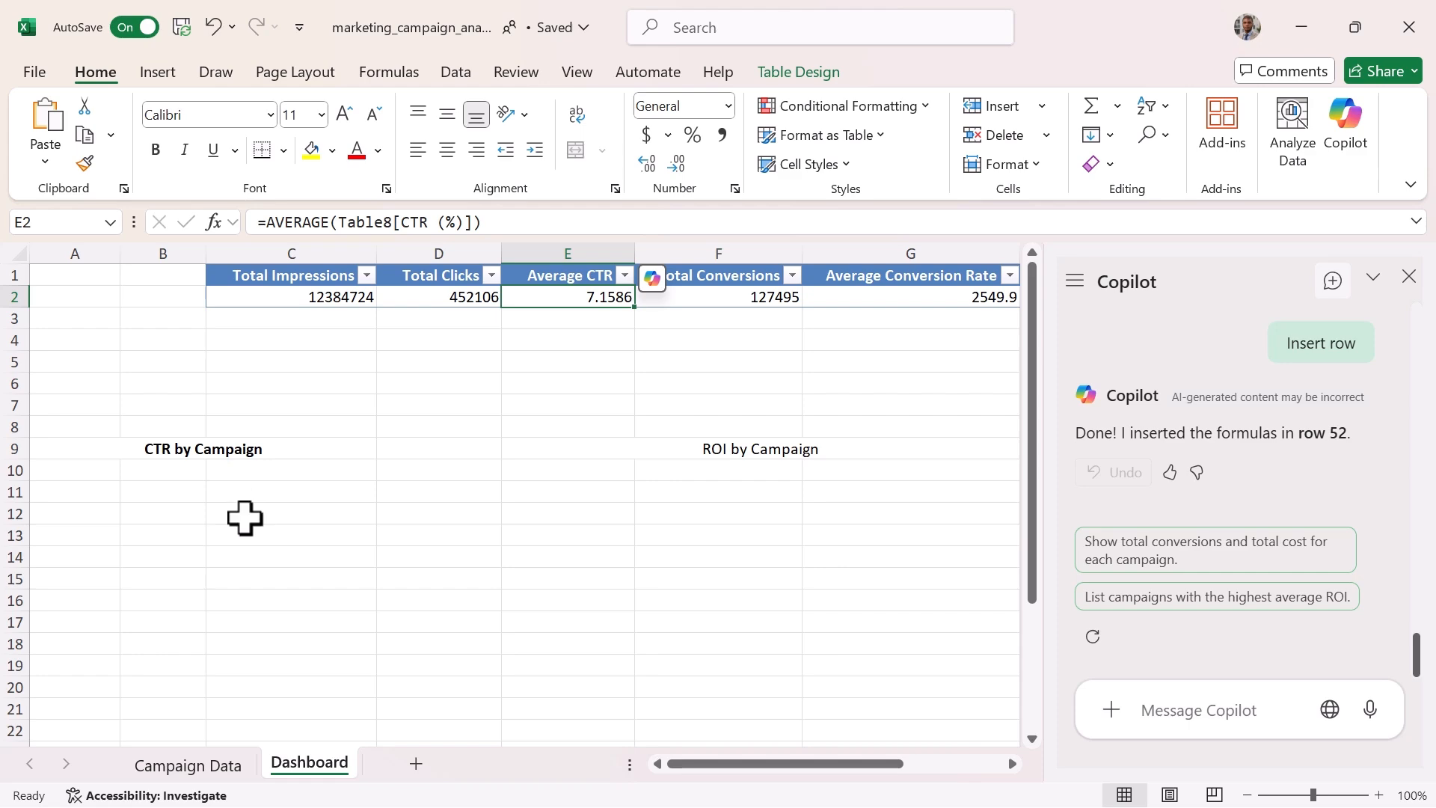
left_click(221, 767)
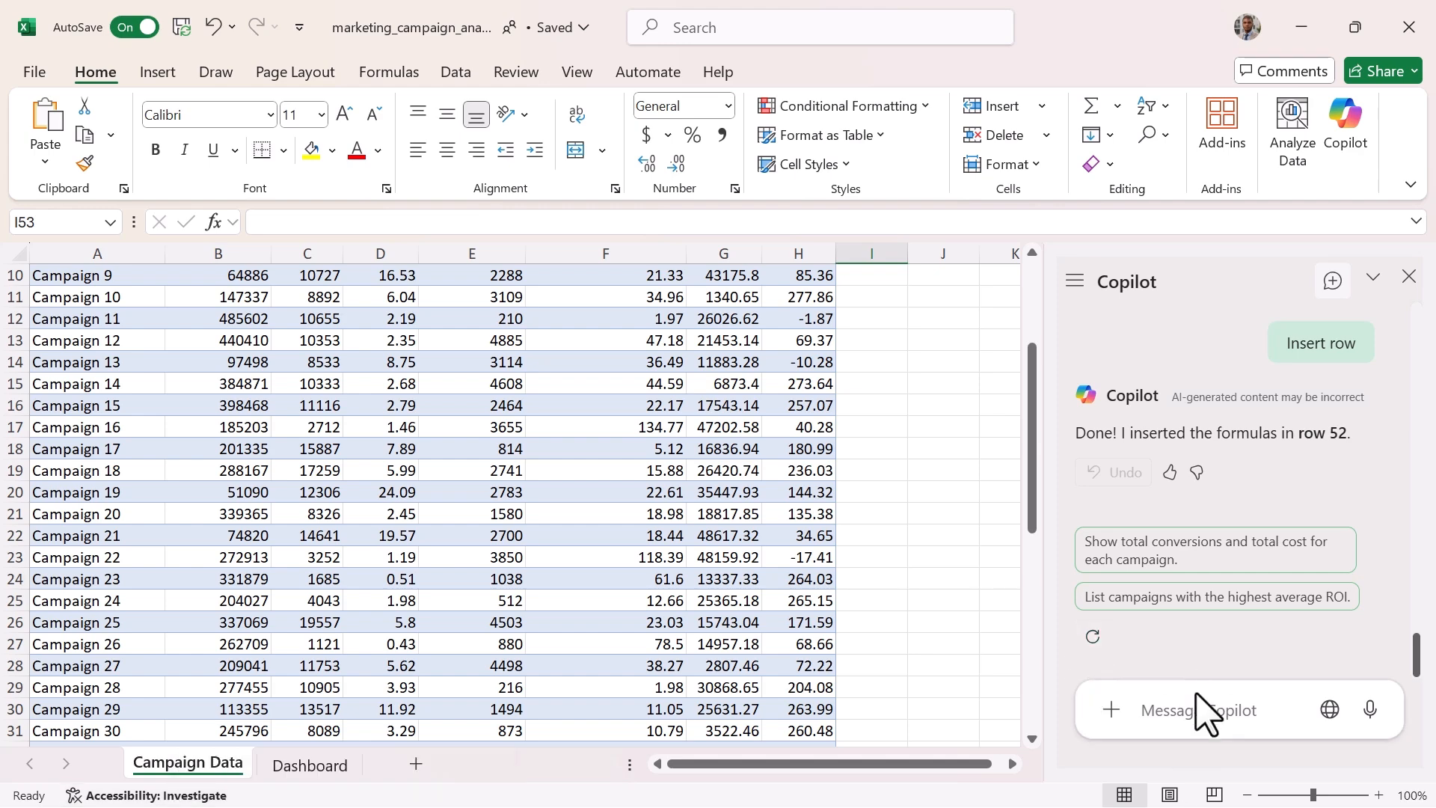
left_click(1181, 710)
type("Create a bar chart showing CTR (%) by Campaign Name and place it in the Dashboard sheet.")
left_click(1373, 710)
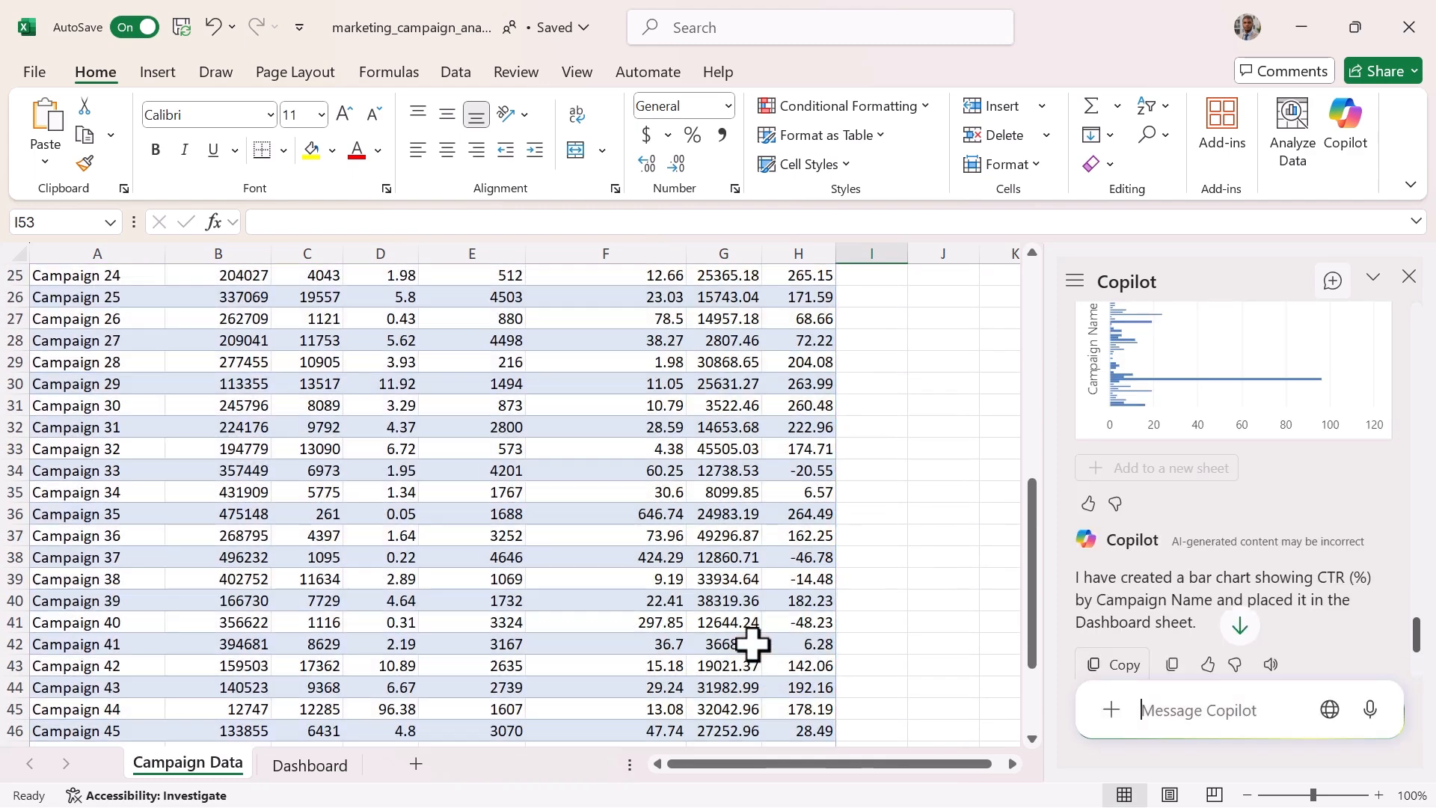
Review Copilot's CTR chart and reply, and check the Dashboard sheet for the chart.
scroll(1186, 537, "up", 3)
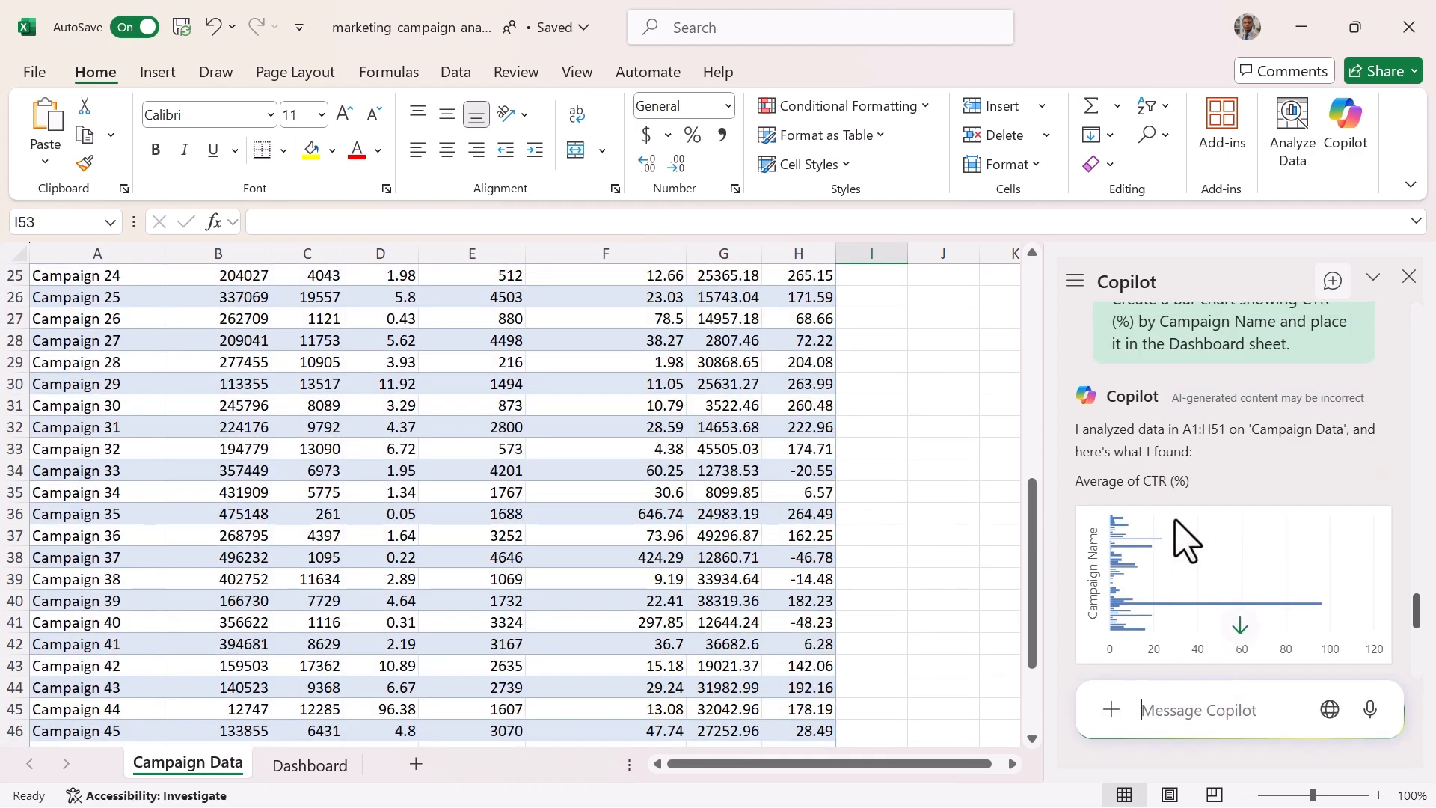
scroll(1186, 537, "down", 2)
scroll(1186, 536, "down", 3)
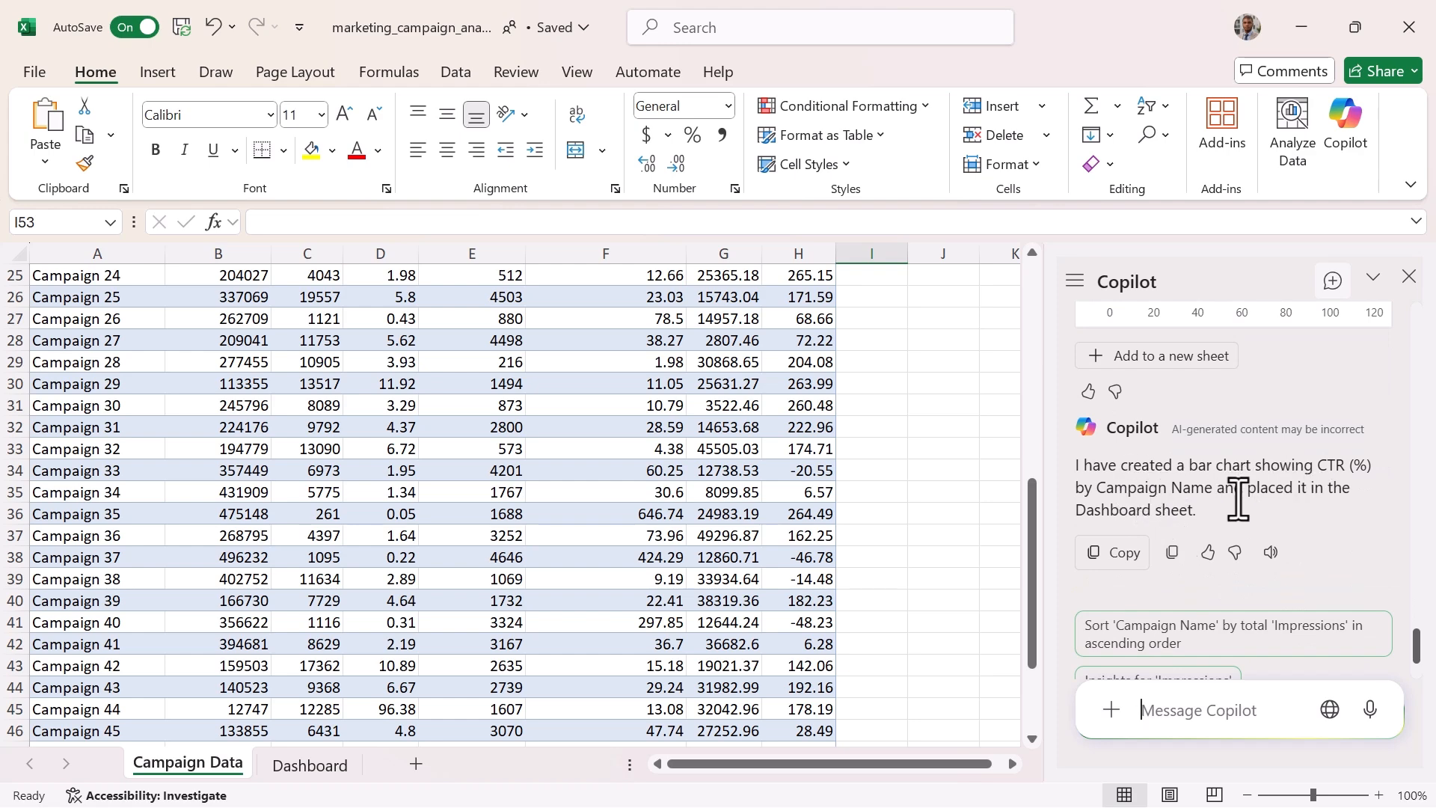
left_click(306, 764)
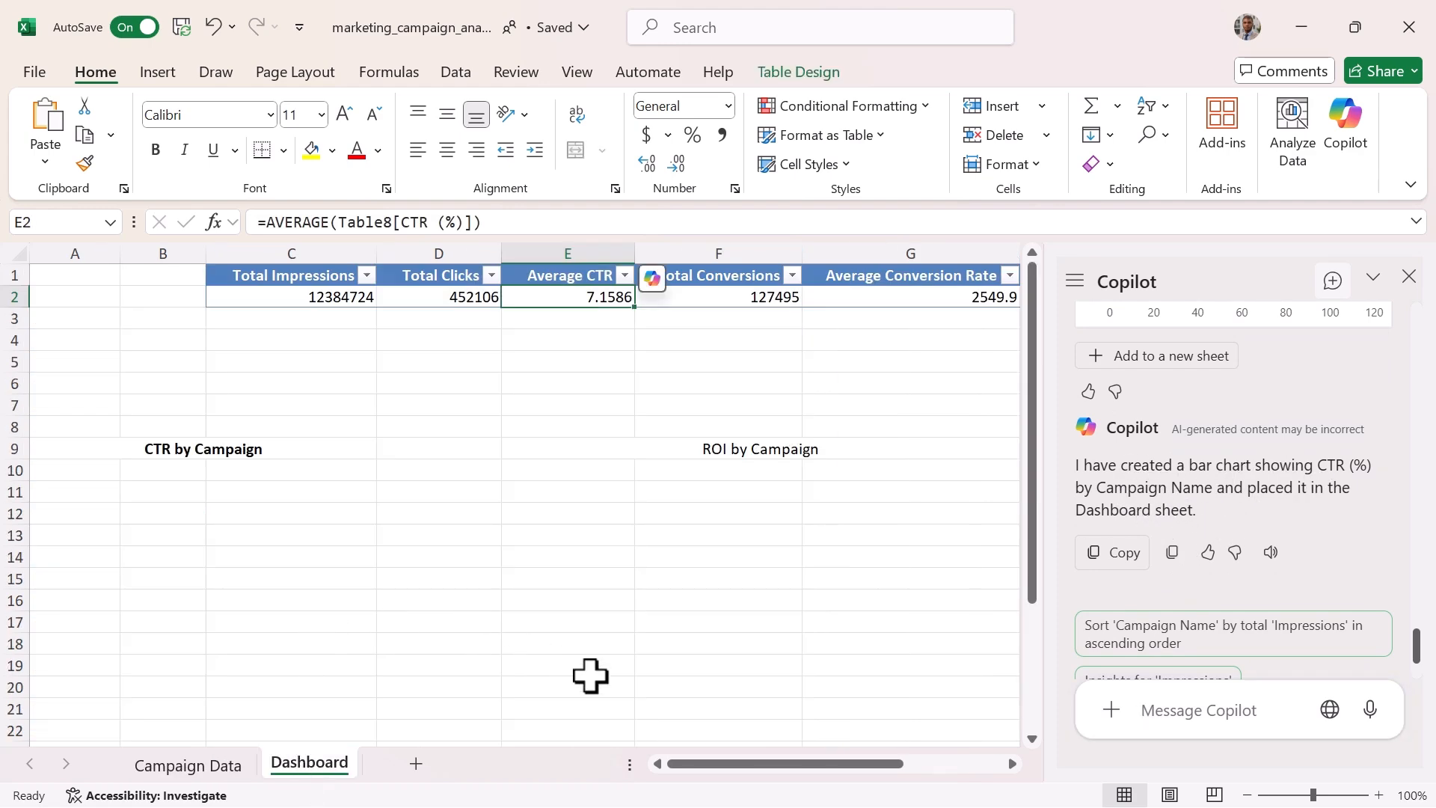
scroll(750, 622, "down", 3)
scroll(751, 622, "up", 3)
scroll(1160, 401, "down", 2)
scroll(644, 538, "down", 2)
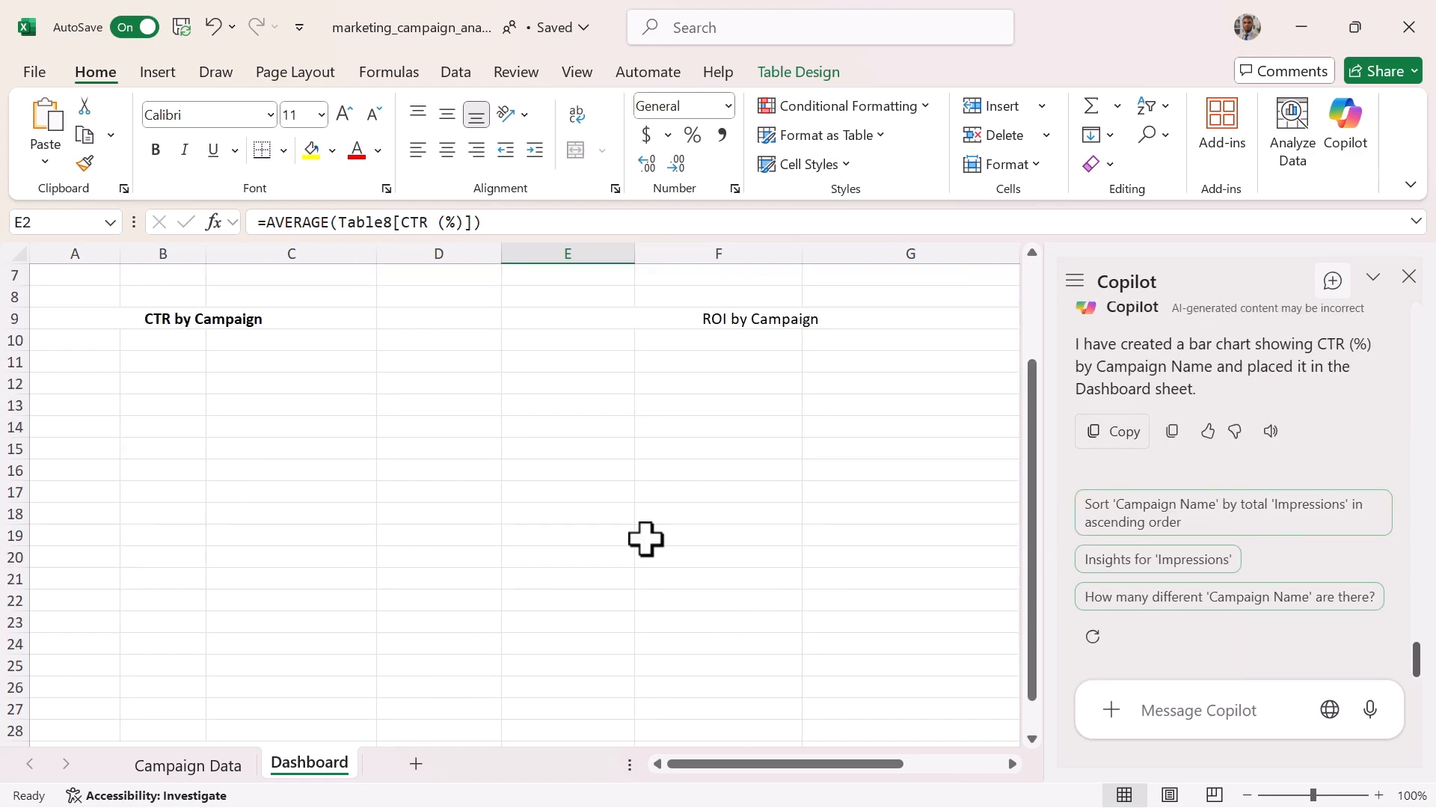
Add Copilot's CTR bar chart to a new sheet and place it on the Dashboard sheet beneath the CTR by Campaign heading.
scroll(644, 538, "up", 2)
scroll(1133, 524, "up", 3)
left_click(1160, 460)
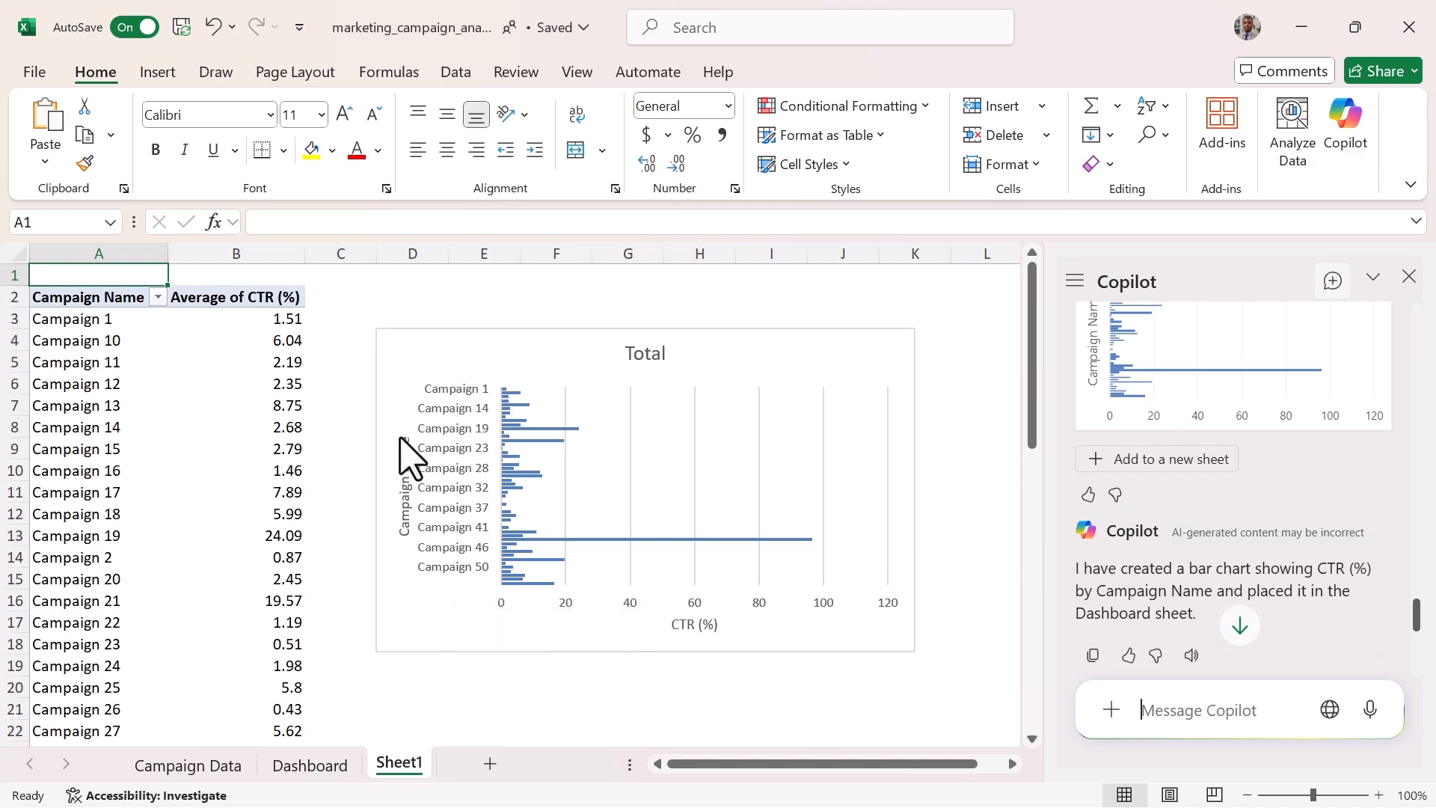
left_click(311, 765)
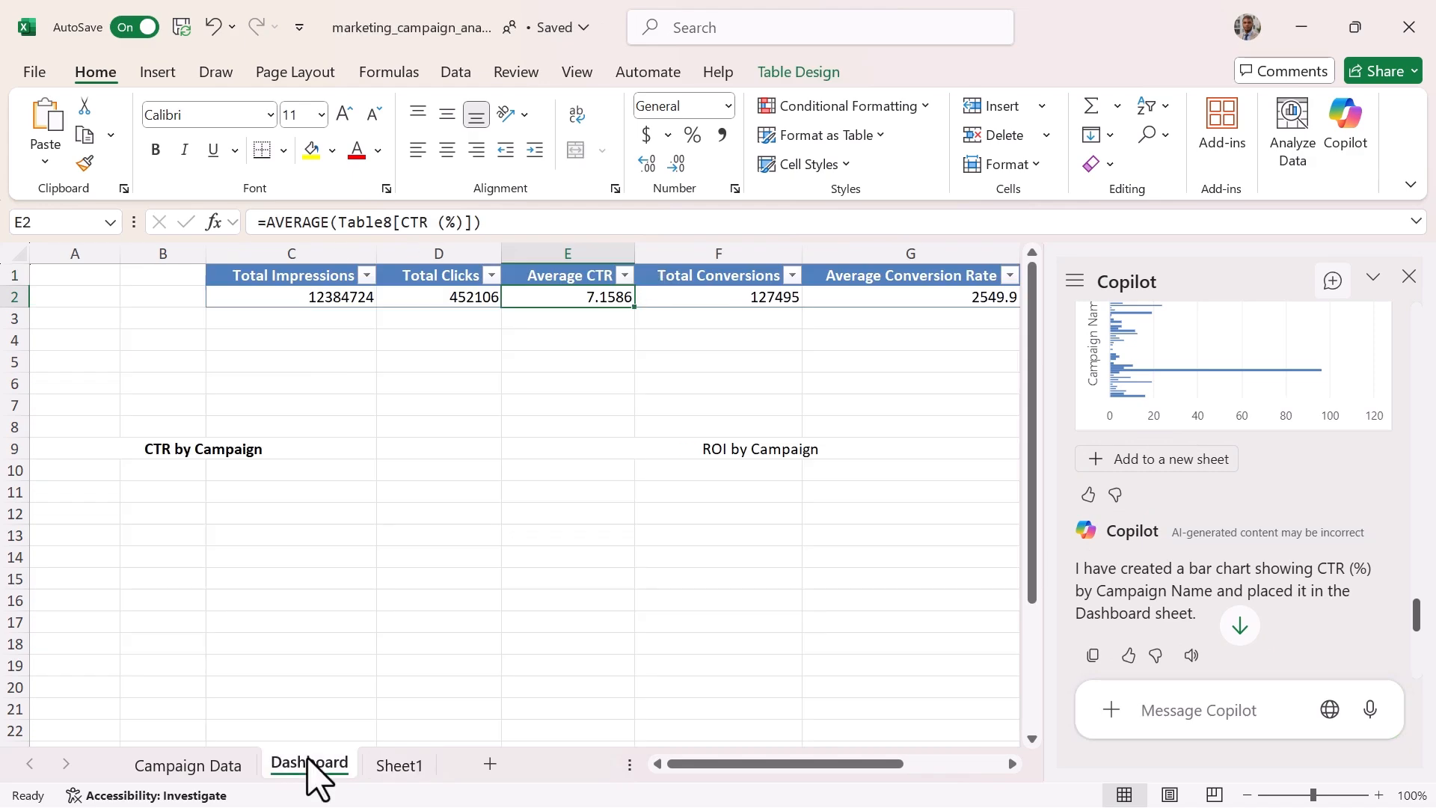
left_click(413, 765)
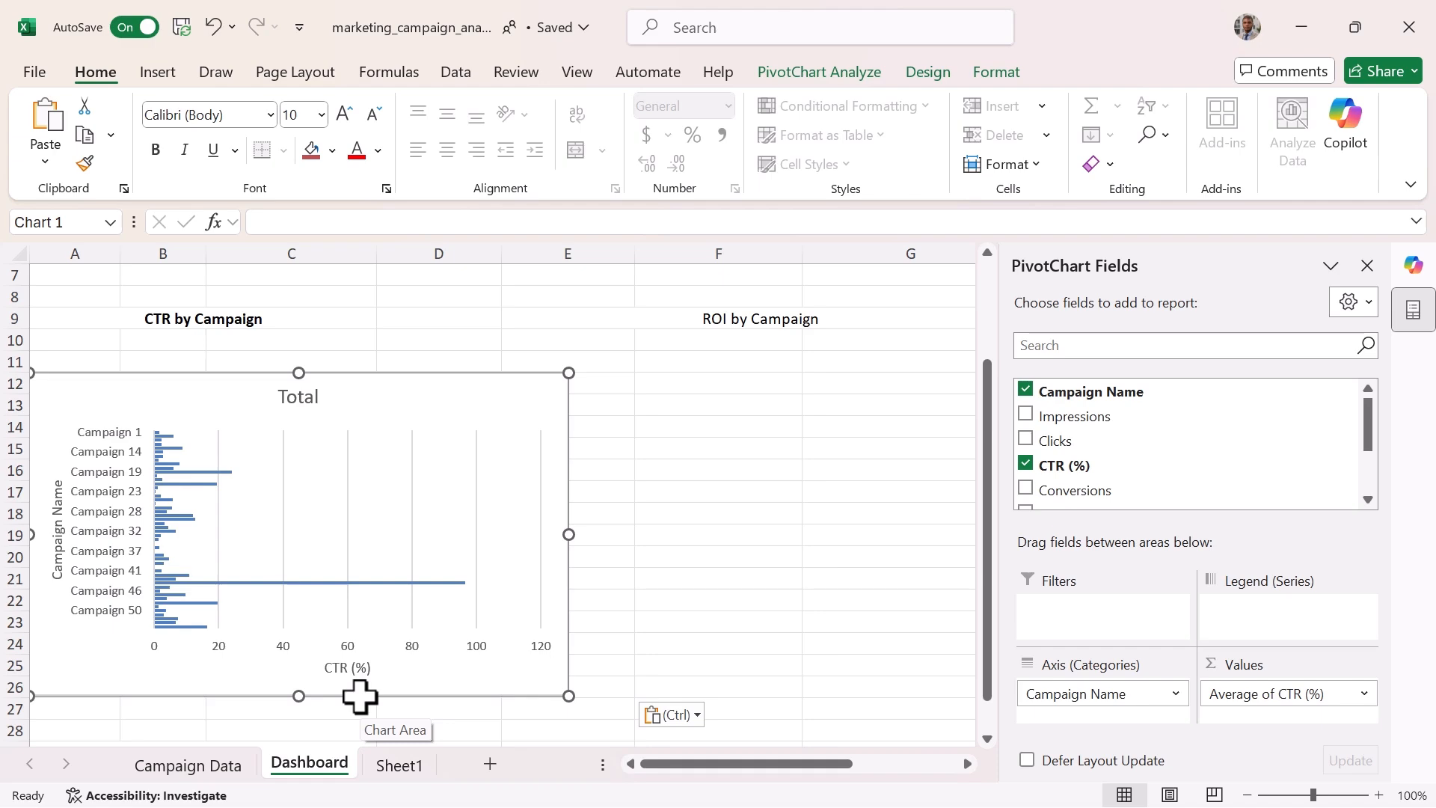
Ask Copilot for a column chart showing ROI (%) by Campaign Name with the Y-axis formatted as a percentage, and review its reply.
left_click(217, 766)
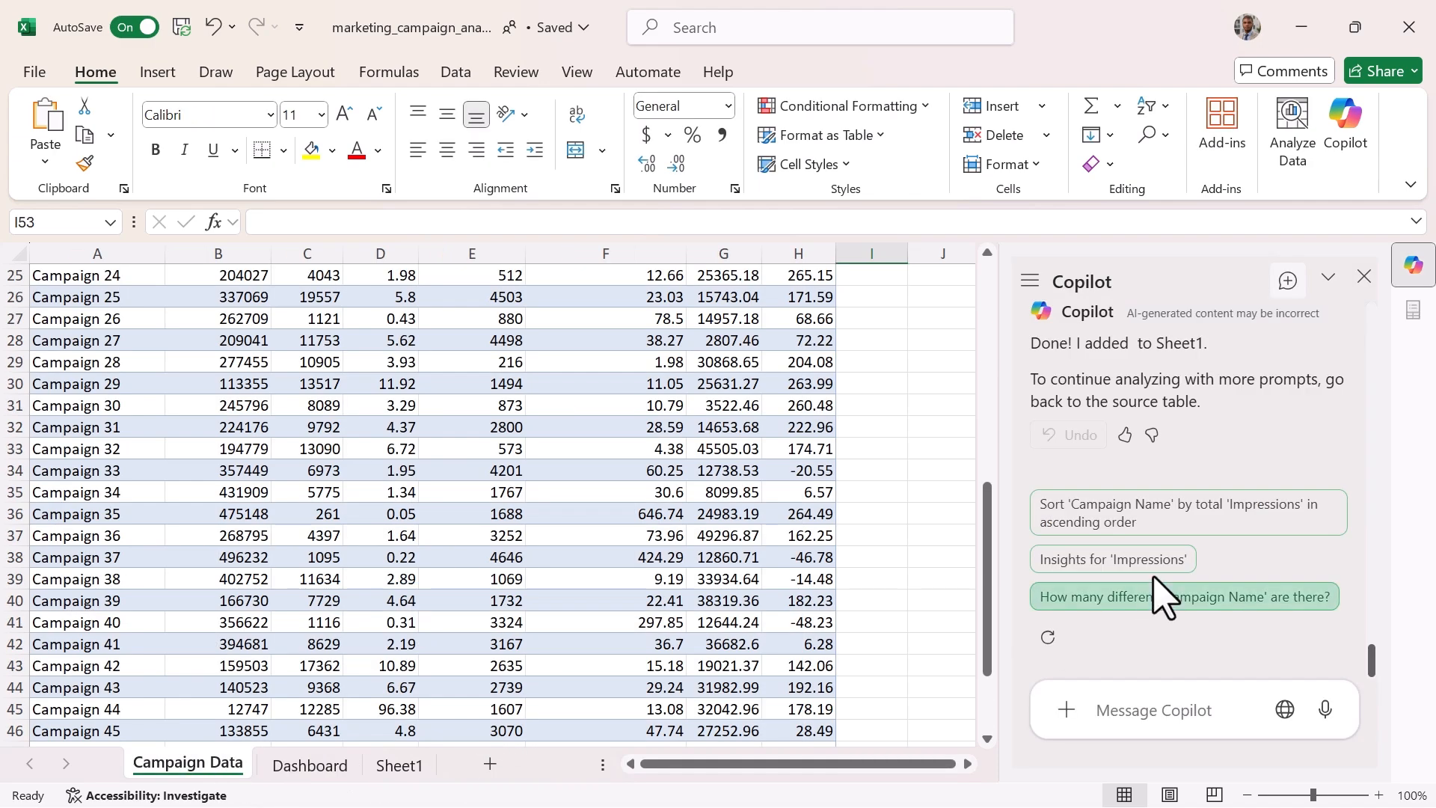
left_click(1100, 703)
type("Create a column chart showing ROI (%) by Campaign Name and format the Y-axis as a percentage")
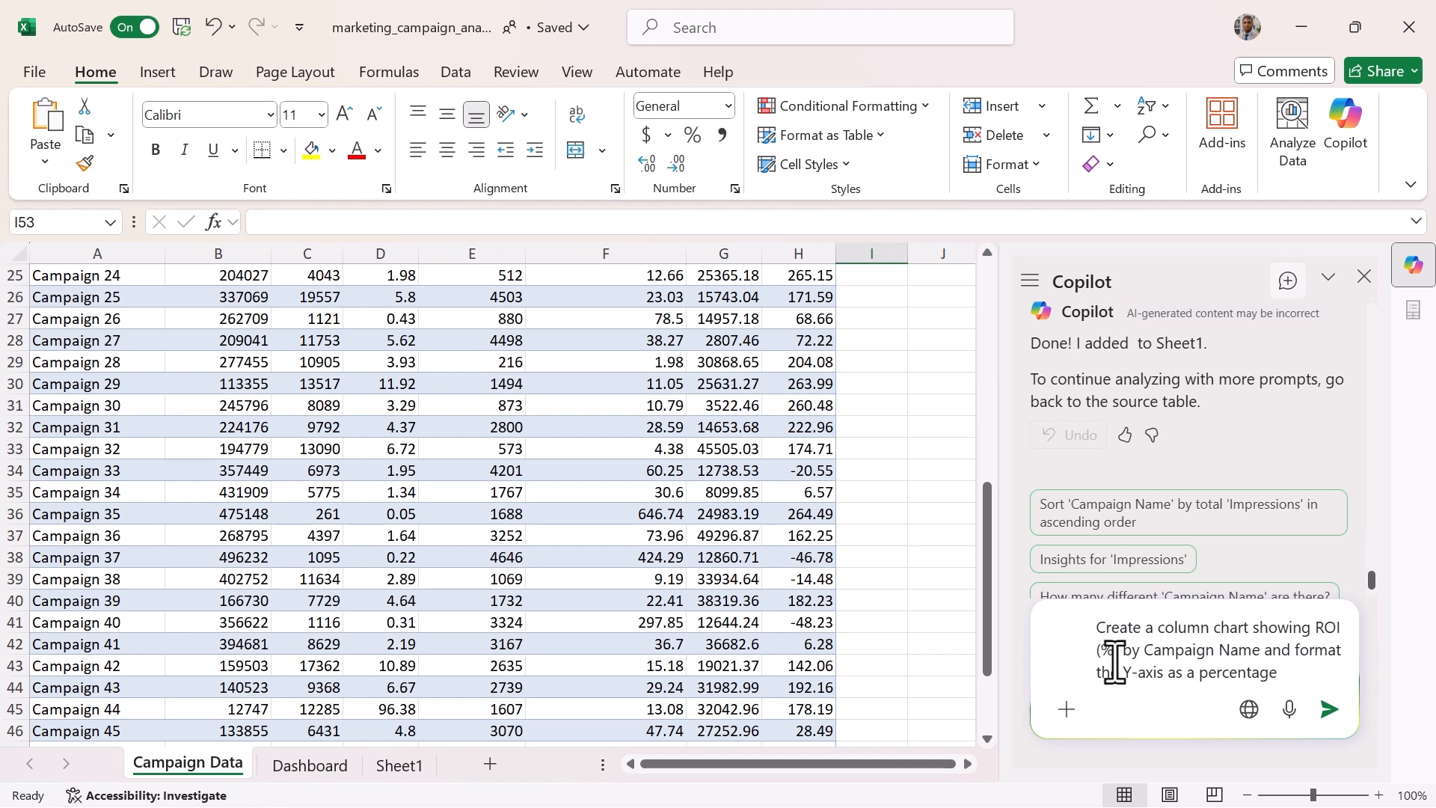
left_click(1329, 709)
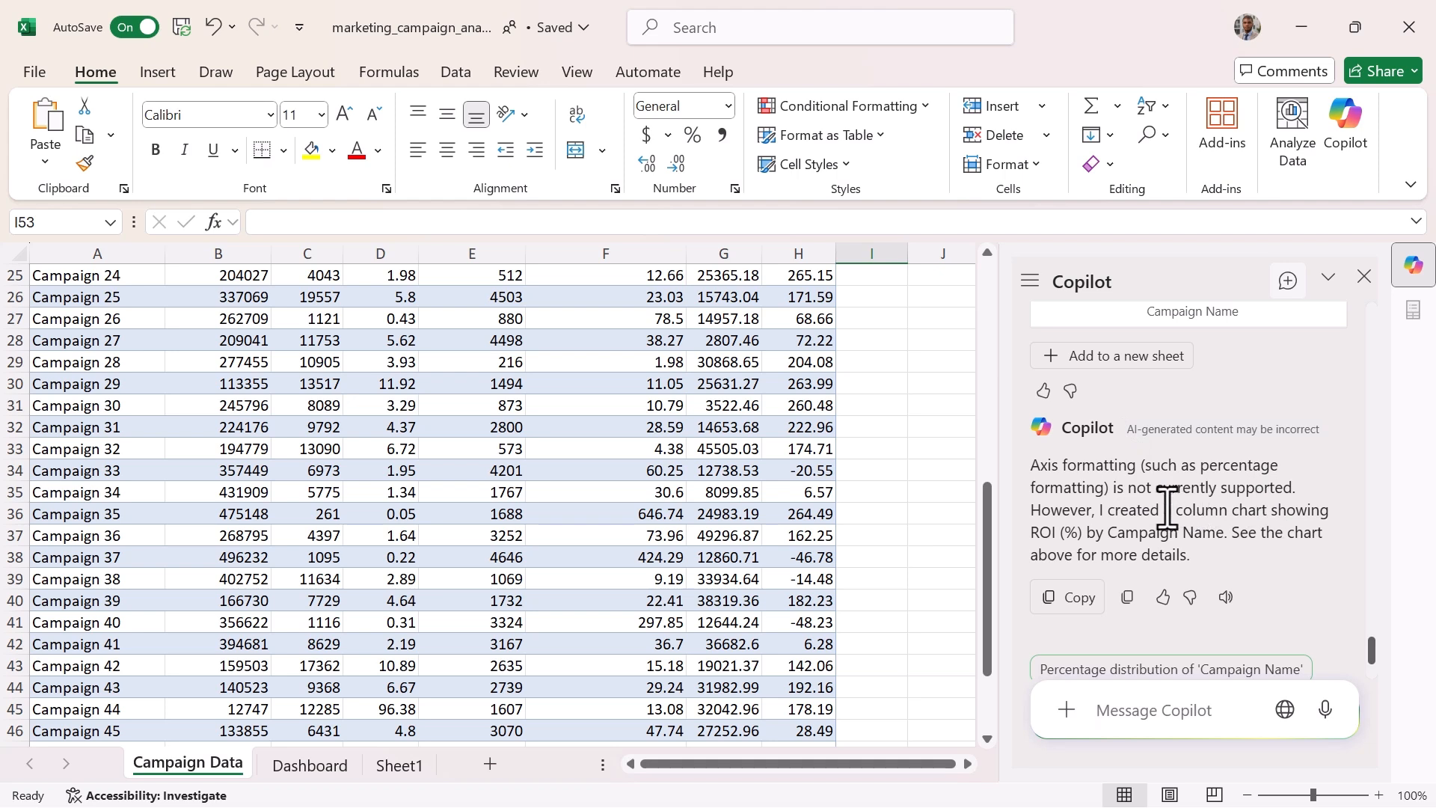
scroll(1167, 508, "up", 3)
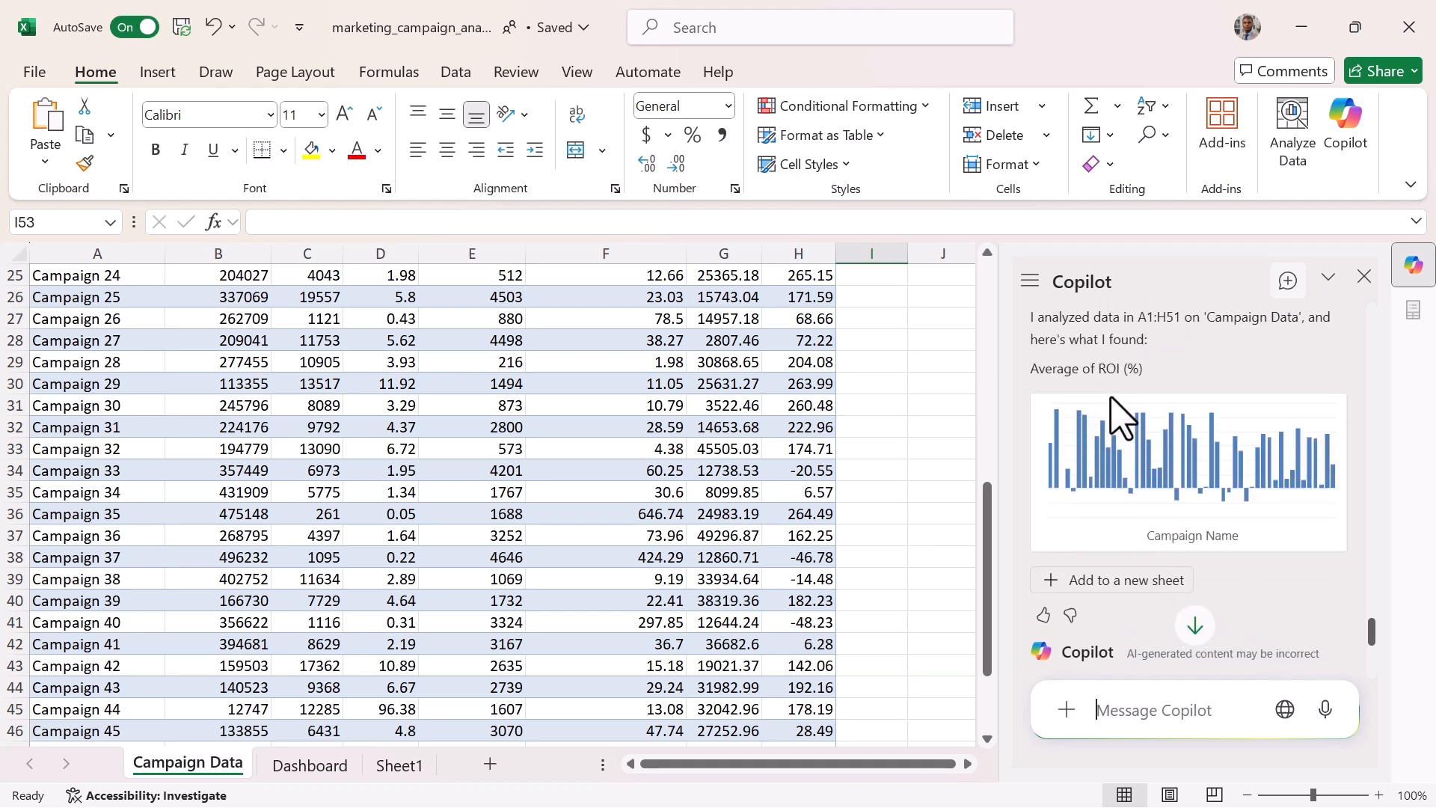
scroll(1122, 374, "down", 2)
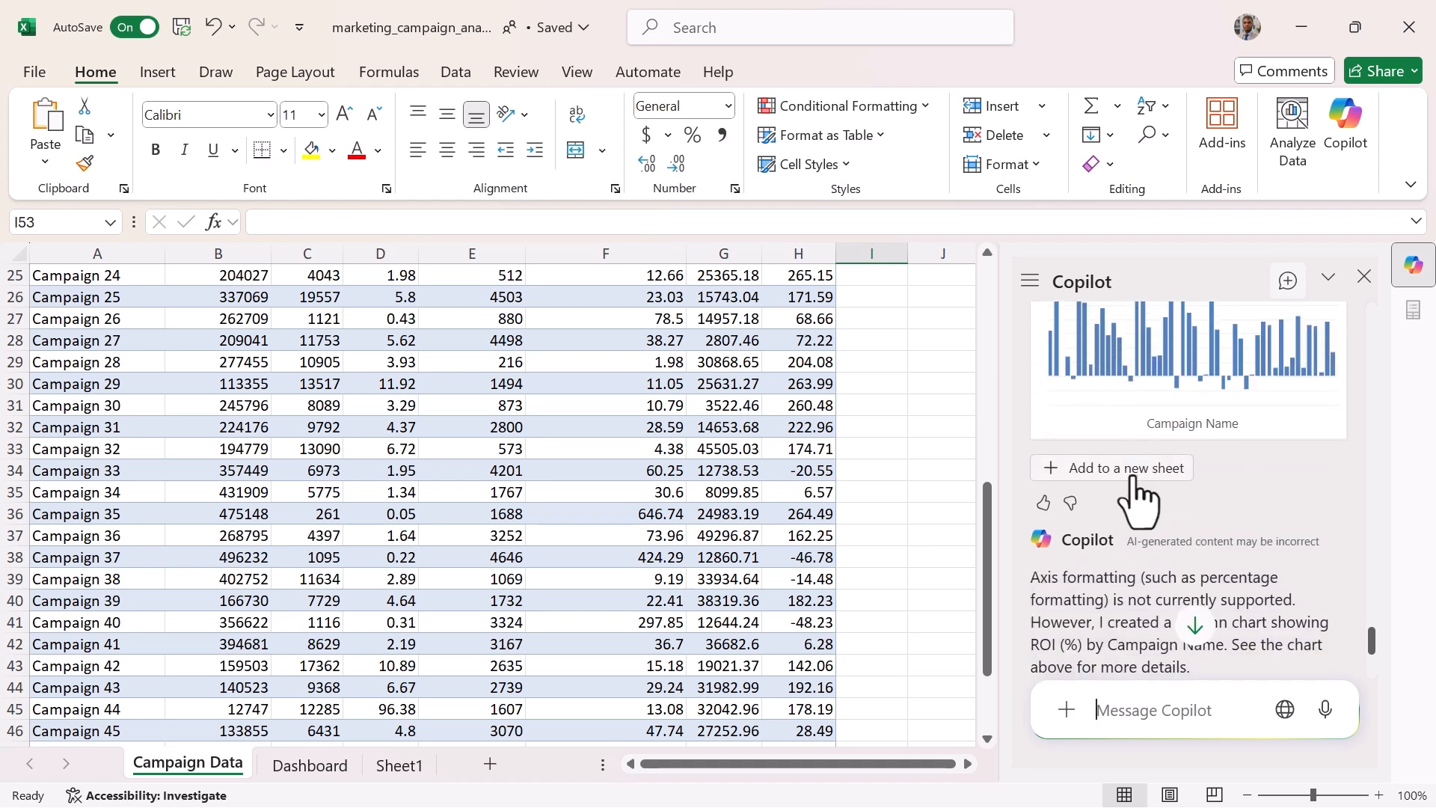
scroll(1137, 497, "down", 2)
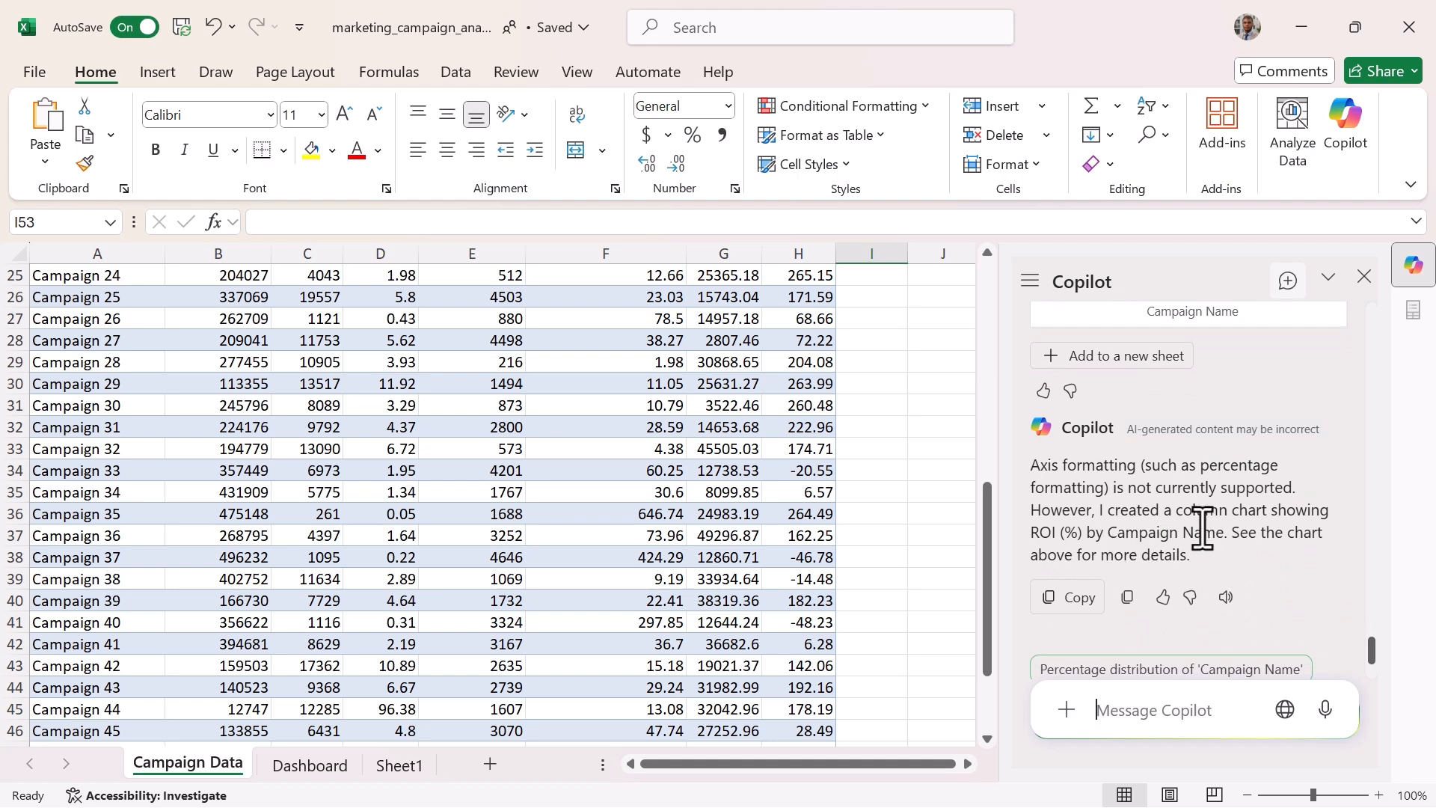
Add Copilot's ROI column chart to a new sheet and move it onto the Dashboard sheet beneath the ROI by Campaign heading.
scroll(1201, 527, "up", 3)
left_click(1114, 587)
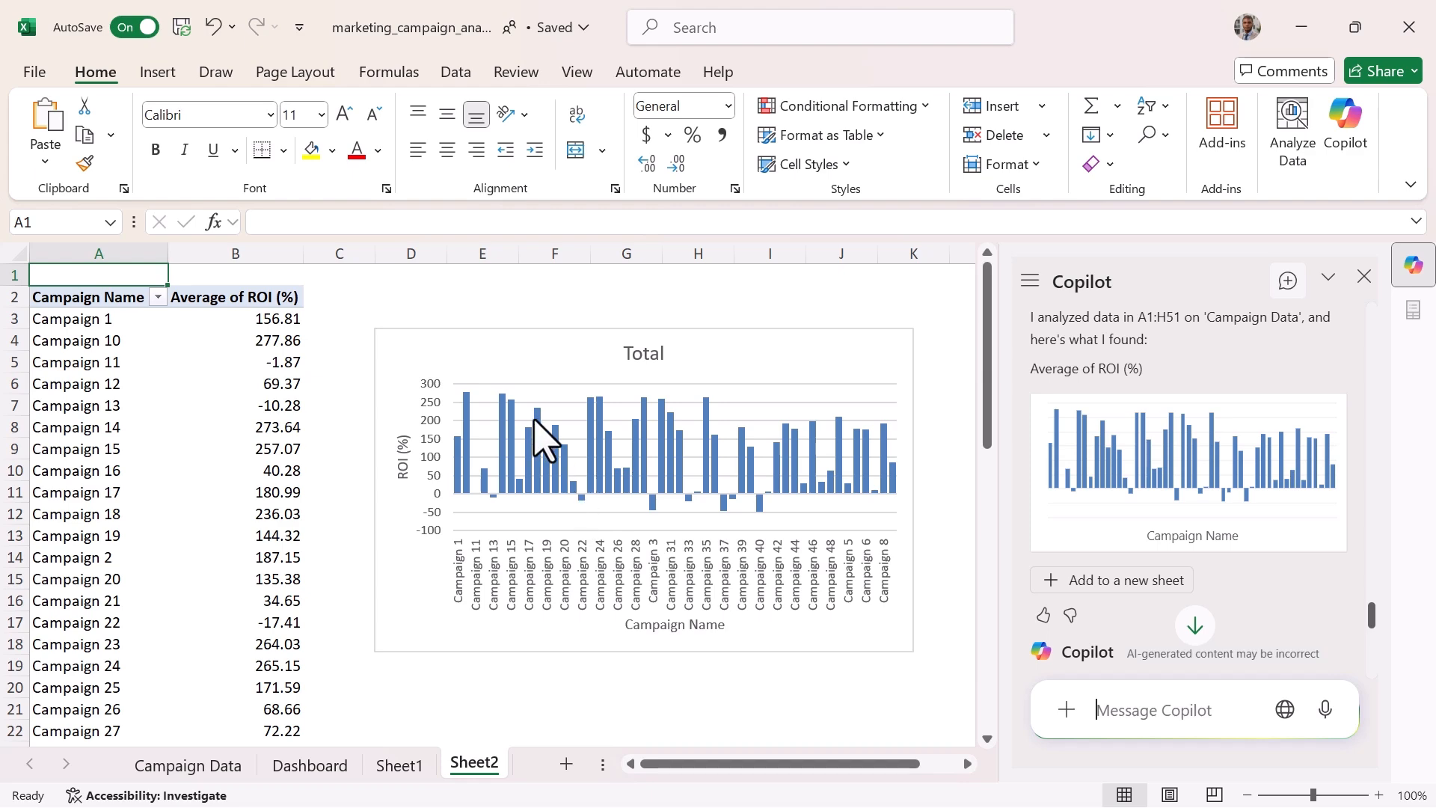
left_click(457, 366)
key("Delete")
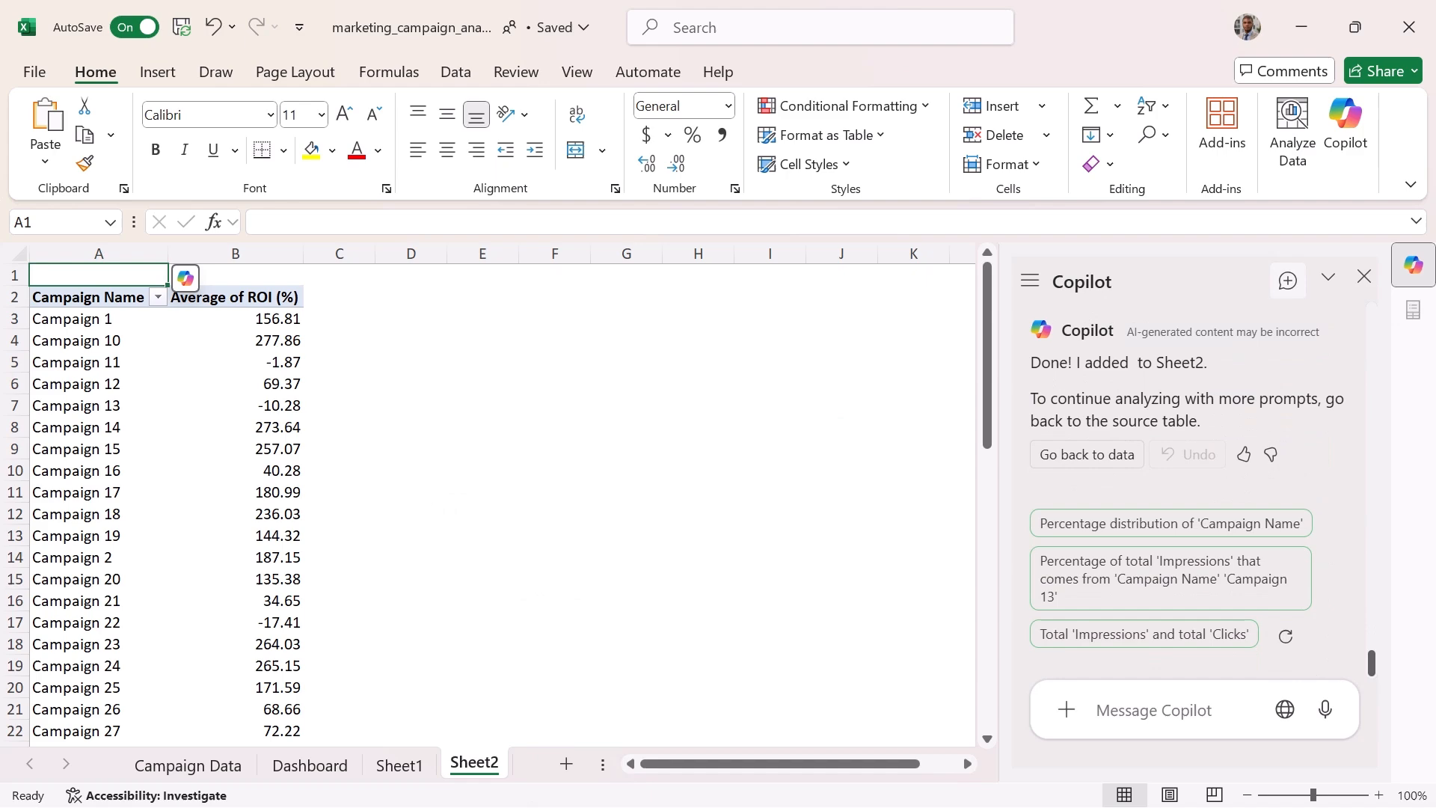
left_click(309, 764)
left_click(686, 381)
key("ctrl+v")
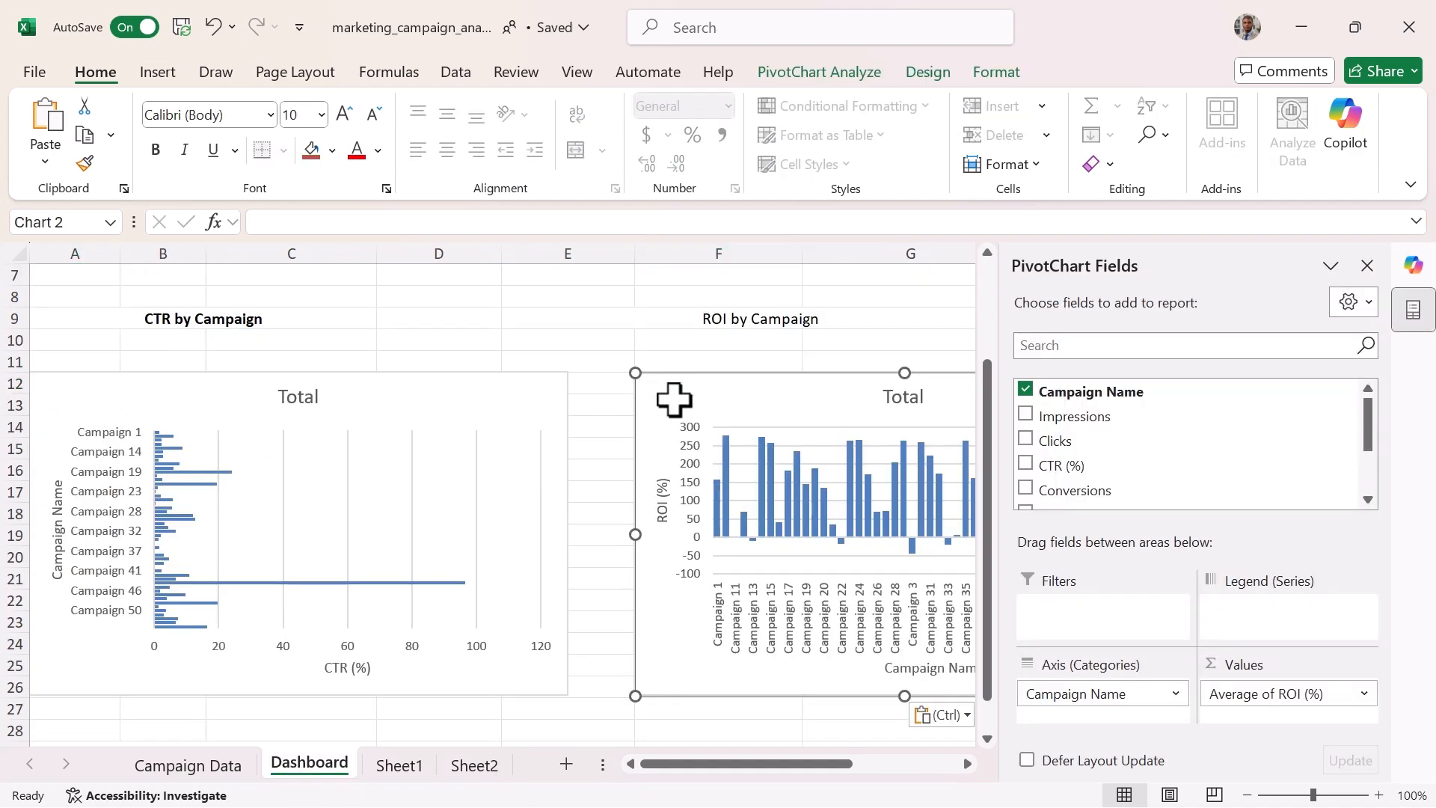
left_click_drag(696, 764, 805, 765)
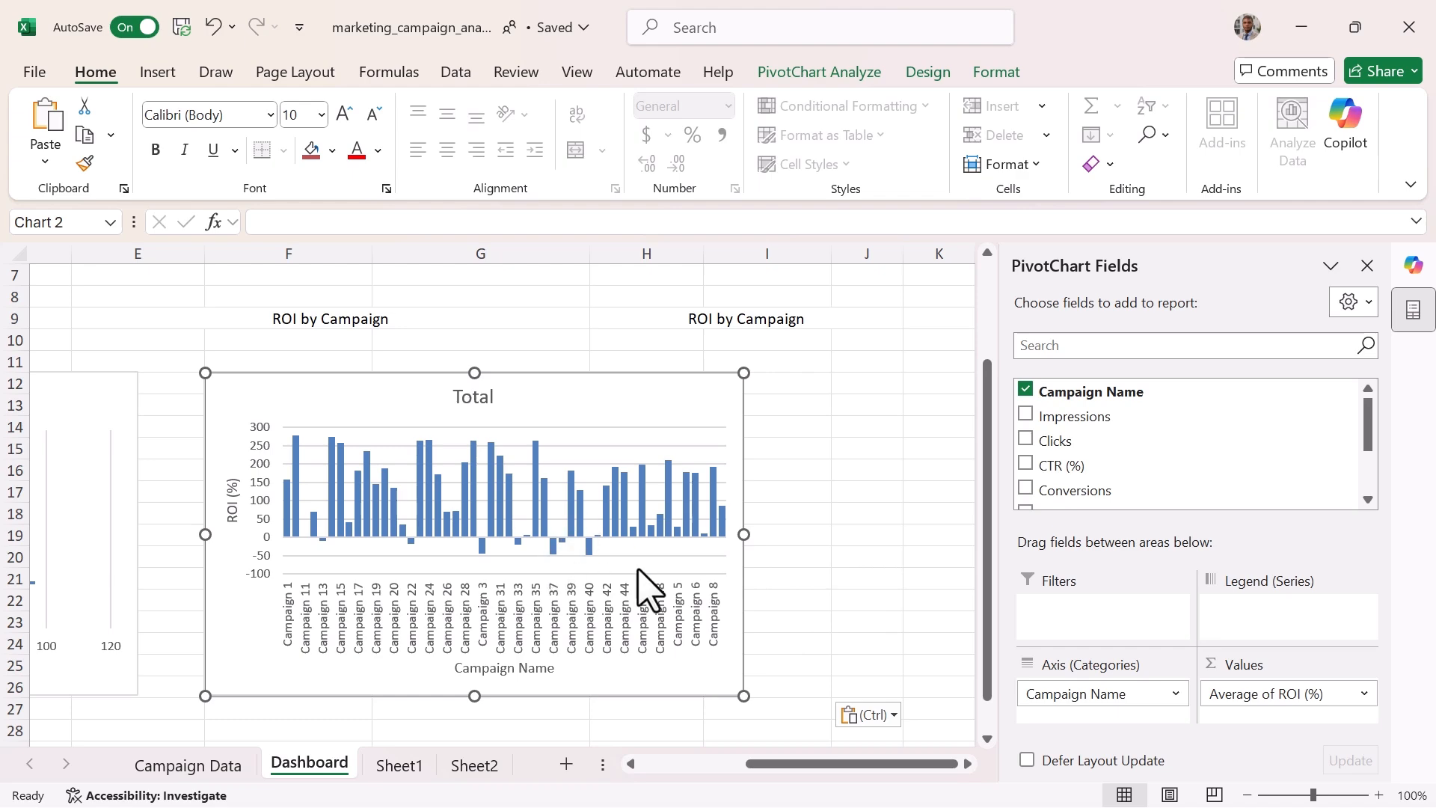
Ask Copilot to create a line chart showing Conversion Rate (%) by Campaign Name and add data markers.
left_click(238, 771)
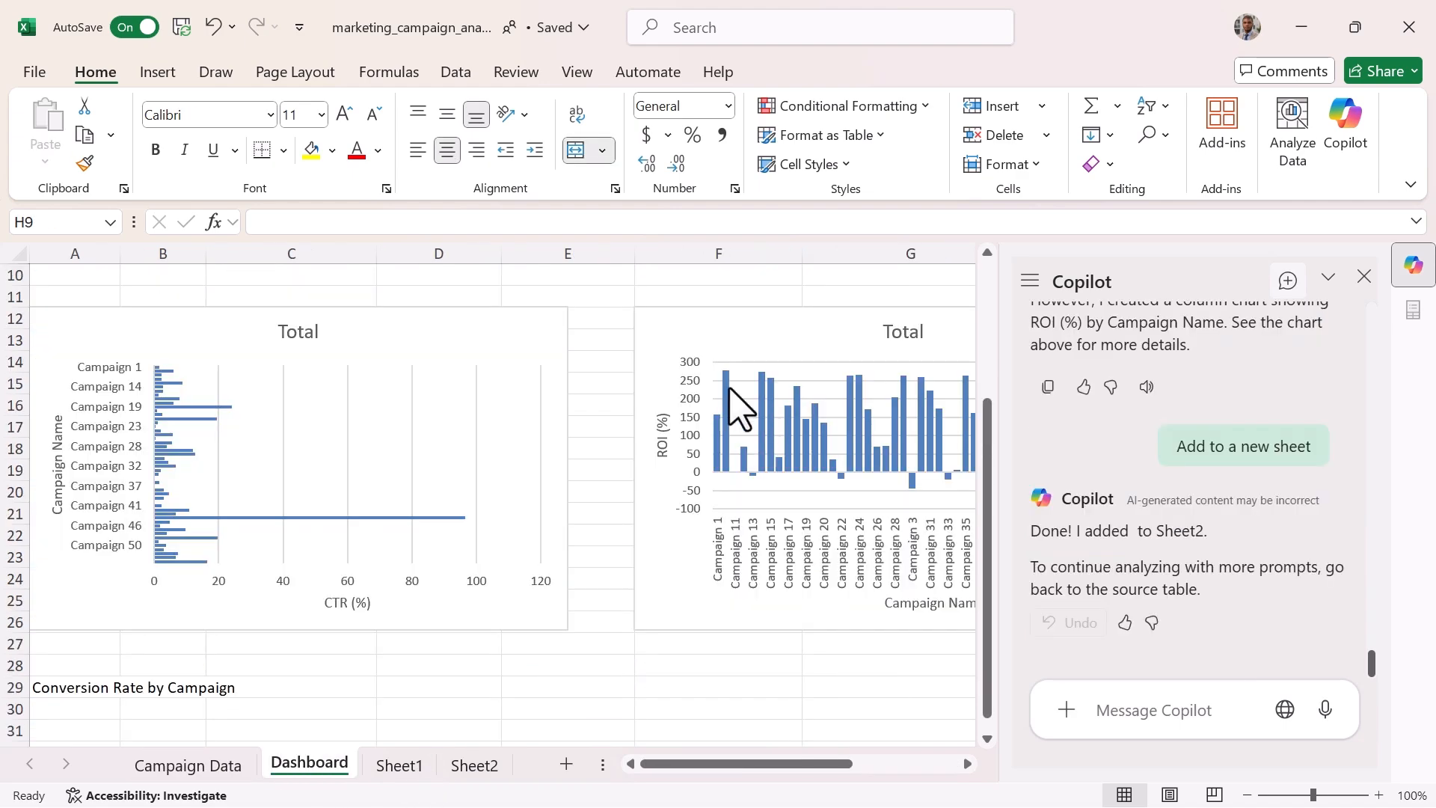
scroll(234, 634, "down", 3)
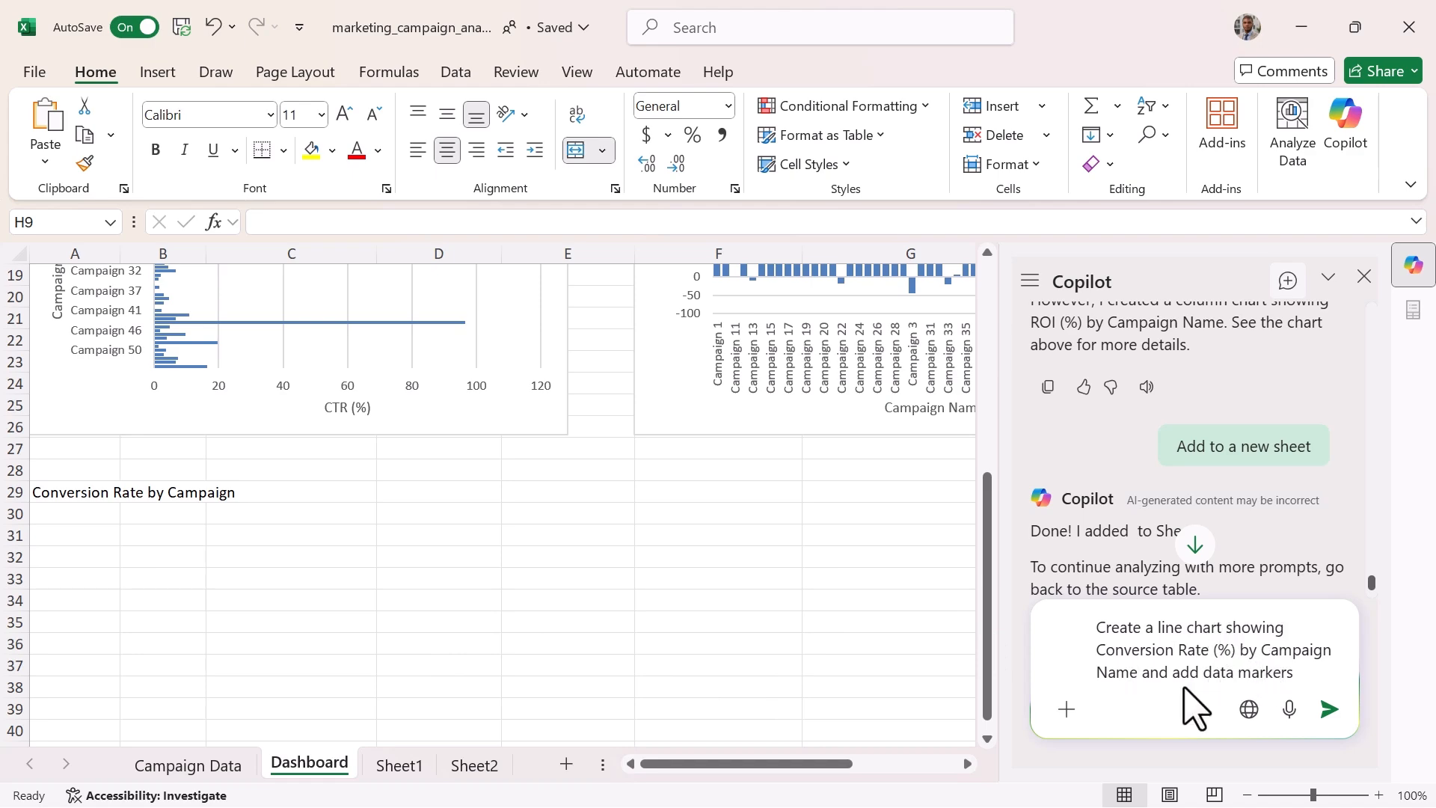
left_click(1328, 710)
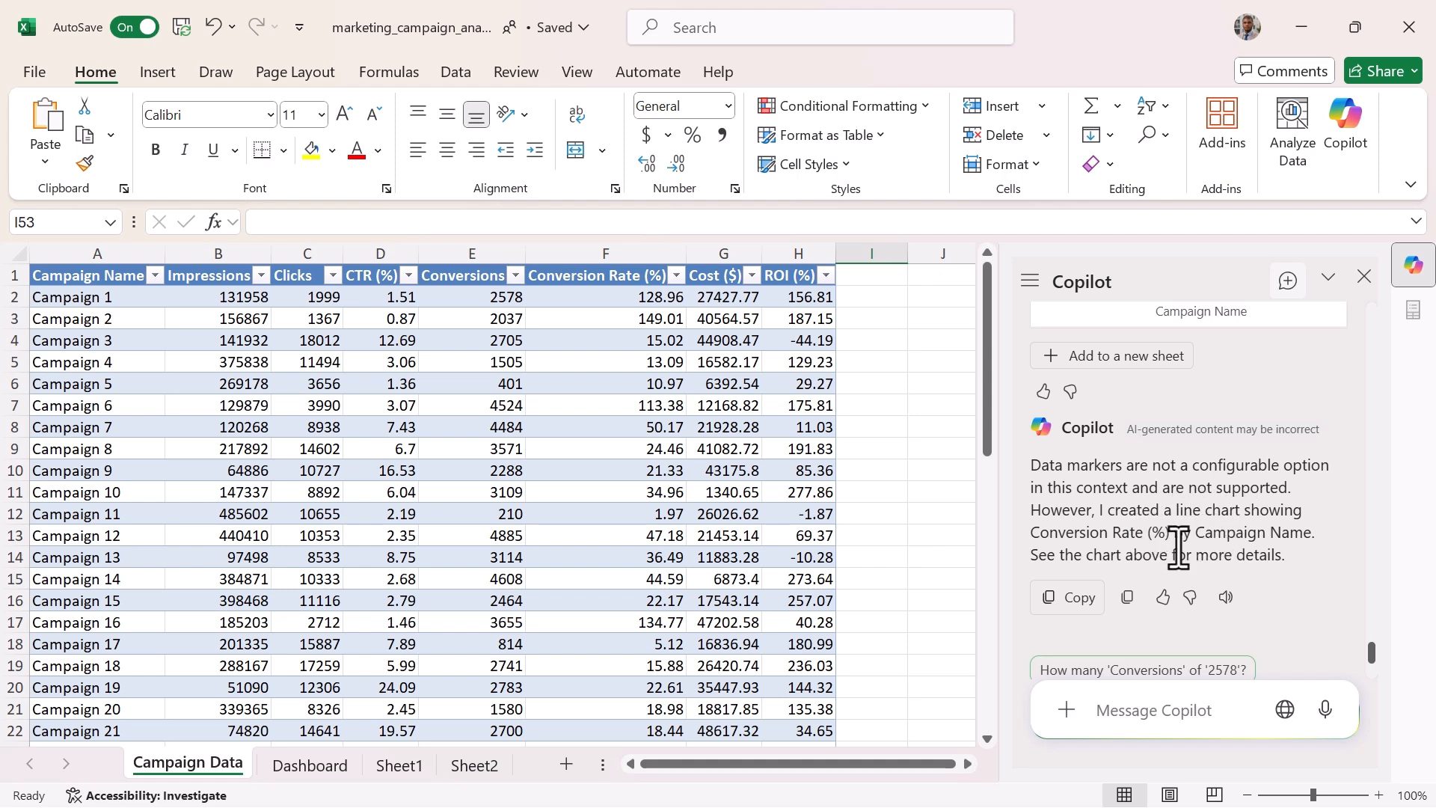
Add Copilot's conversion rate line chart to a new sheet and move it to cell A31 of the Dashboard, beneath the Conversion Rate by Campaign heading.
scroll(1171, 551, "up", 3)
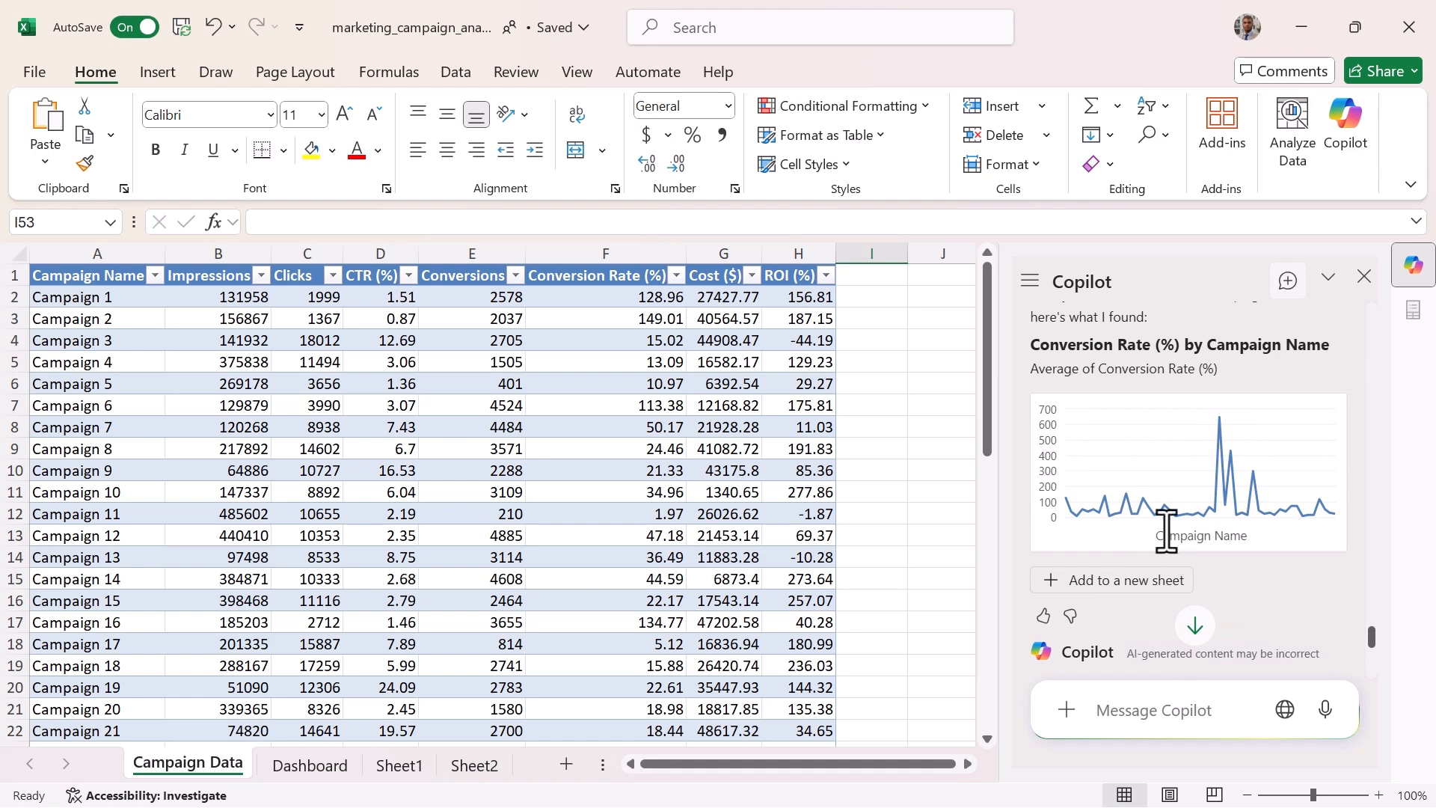
left_click(1080, 582)
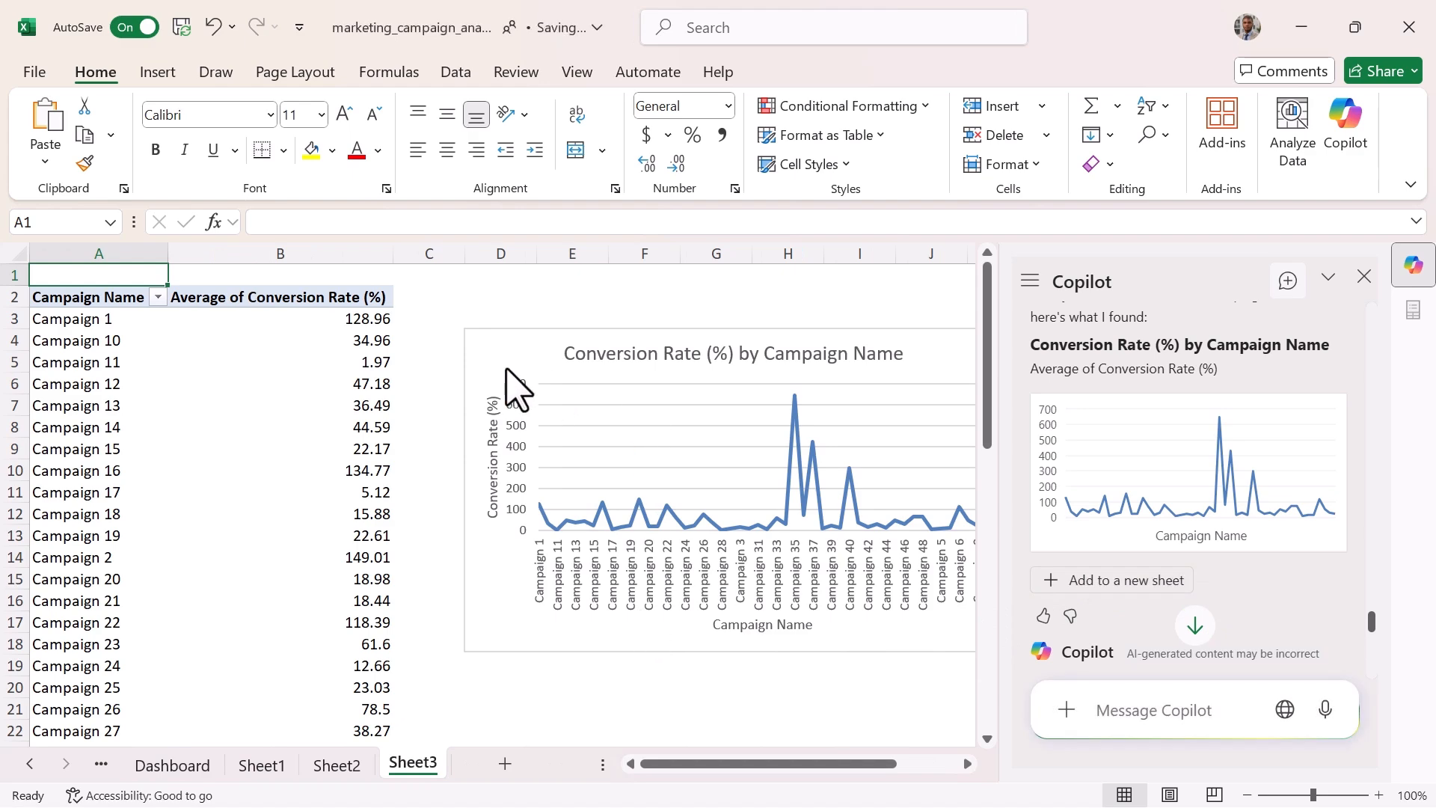
left_click(507, 368)
key("Escape")
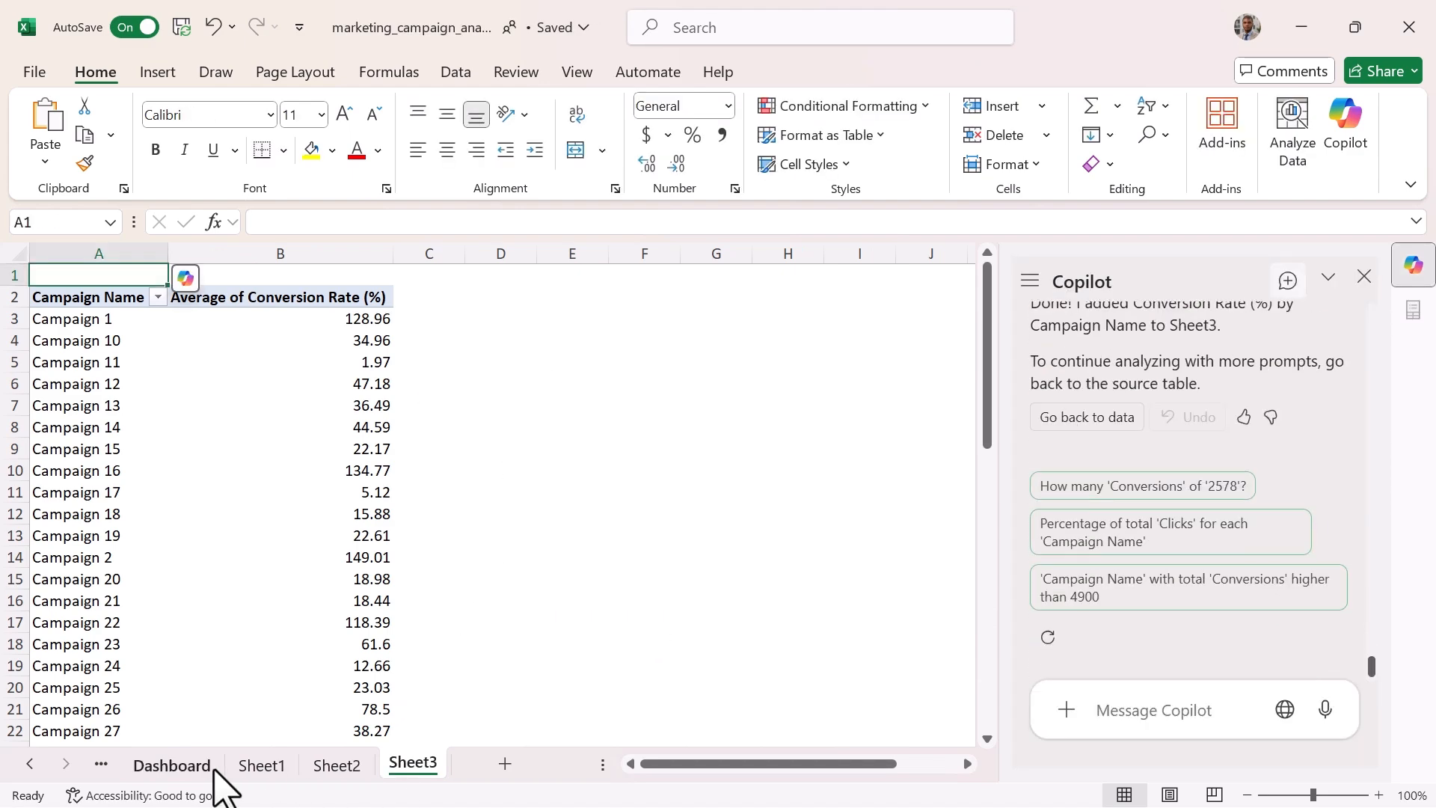
left_click(206, 766)
left_click(71, 532)
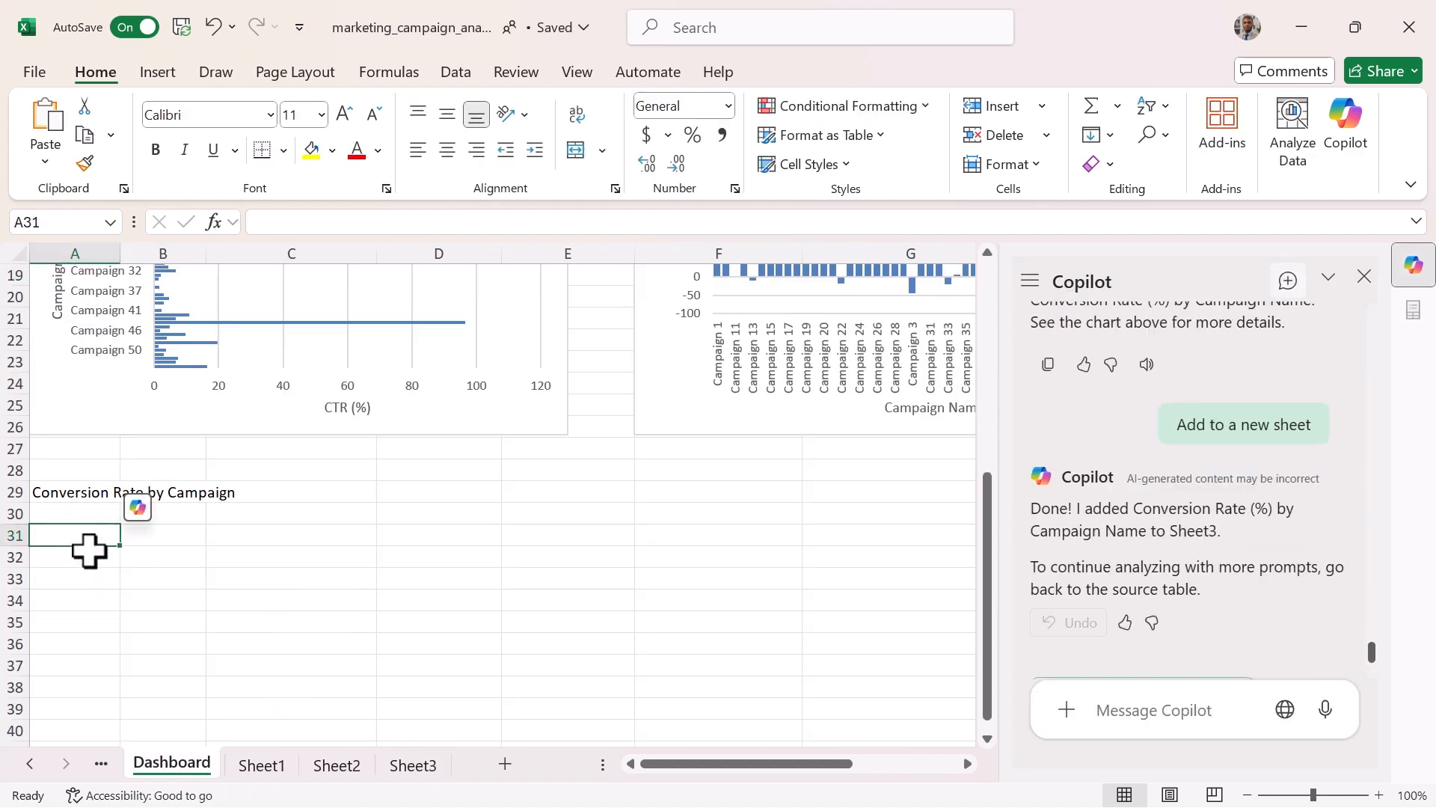
key("ctrl+v")
scroll(576, 635, "down", 2)
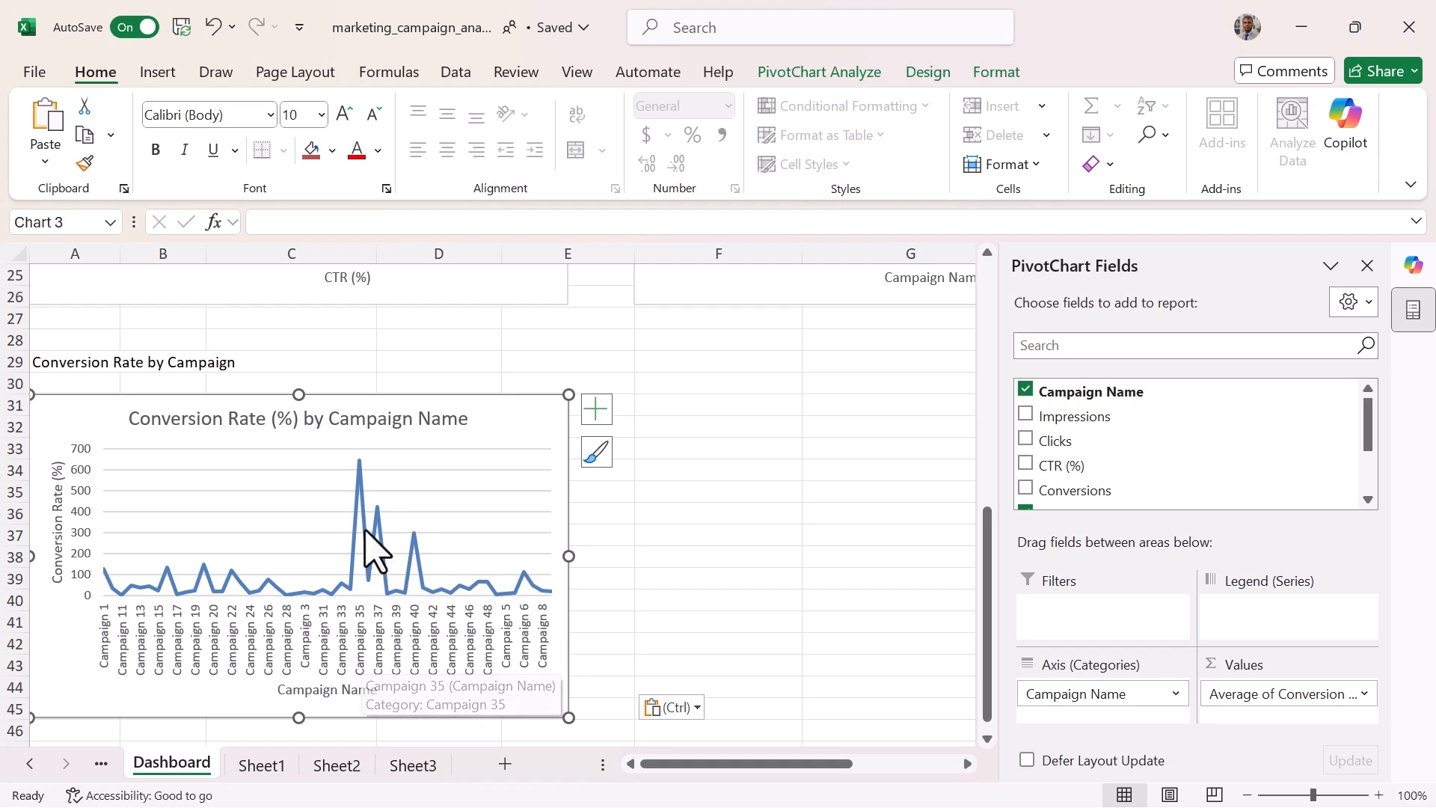
Examine the peaks in the conversion rate line chart and the negative bars in the ROI chart on the Dashboard.
mouse_move(357, 467)
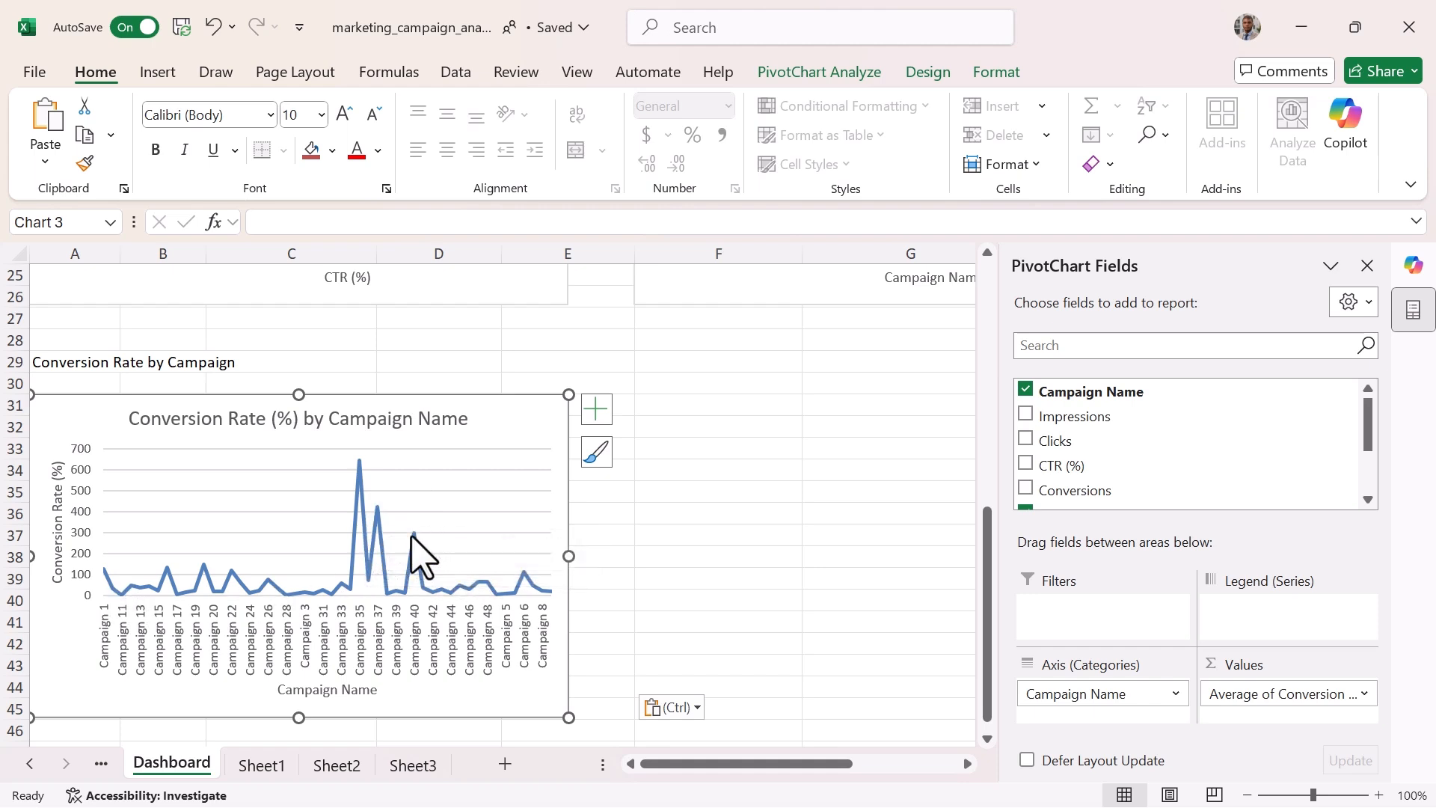
mouse_move(411, 533)
scroll(700, 718, "up", 2)
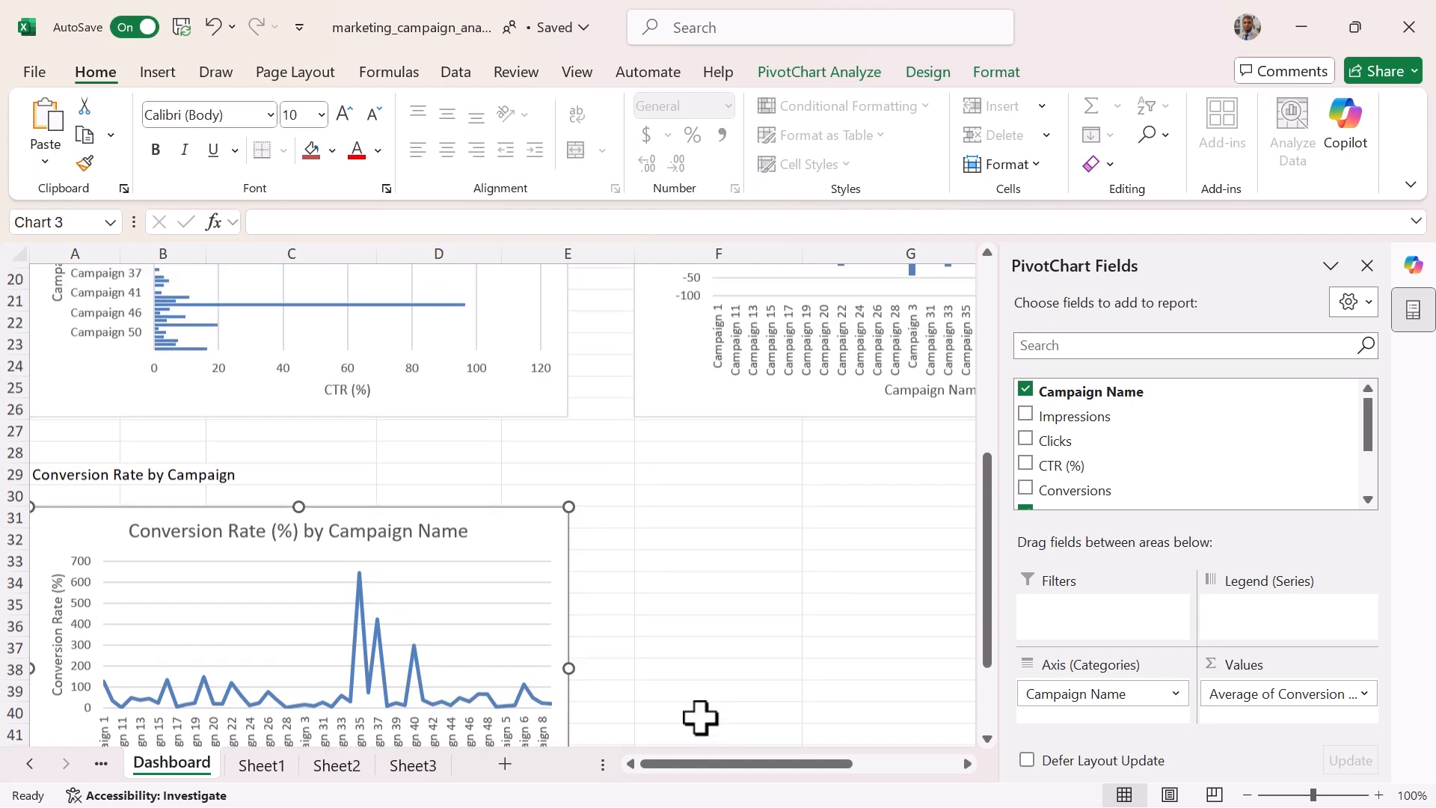
scroll(700, 718, "up", 4)
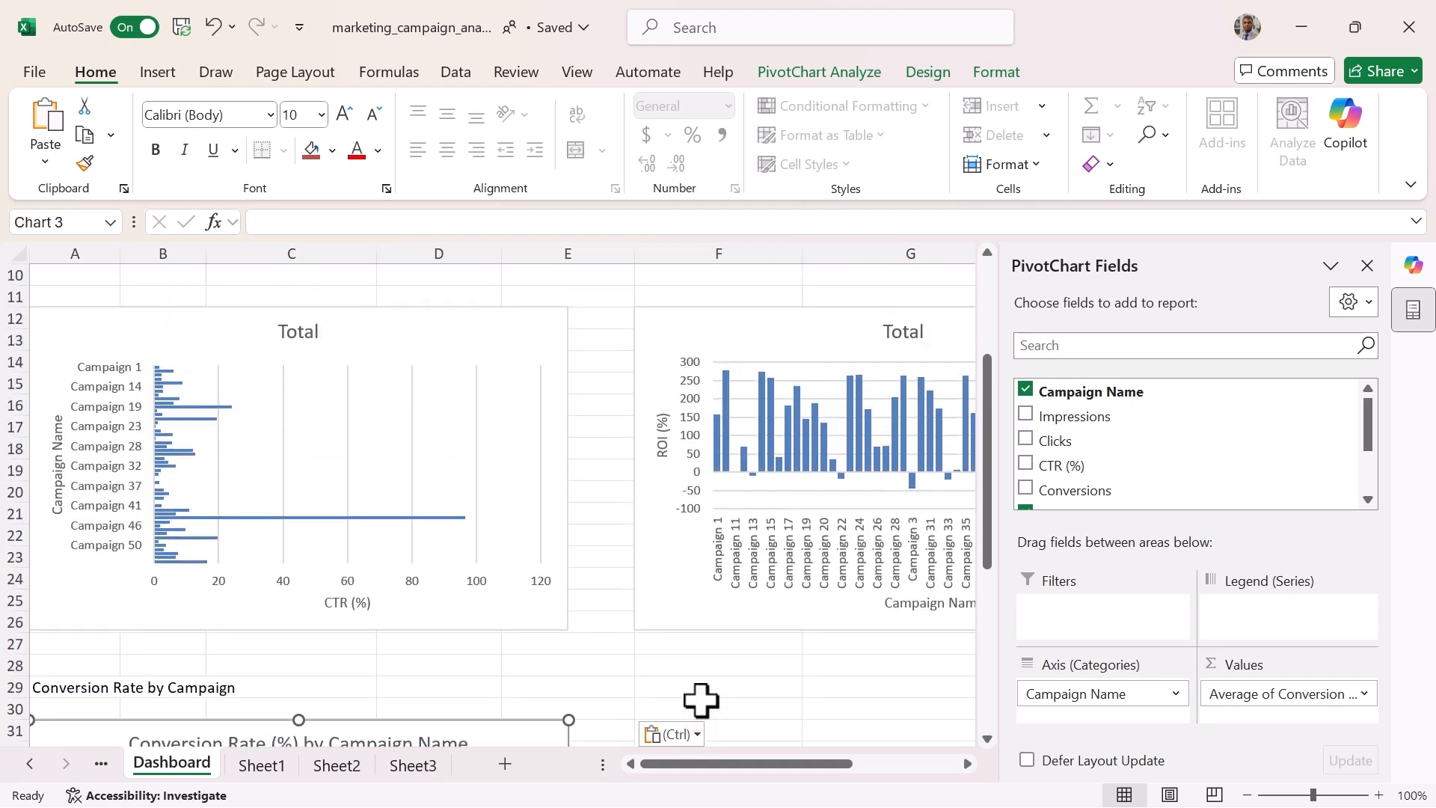
left_click_drag(755, 764, 836, 764)
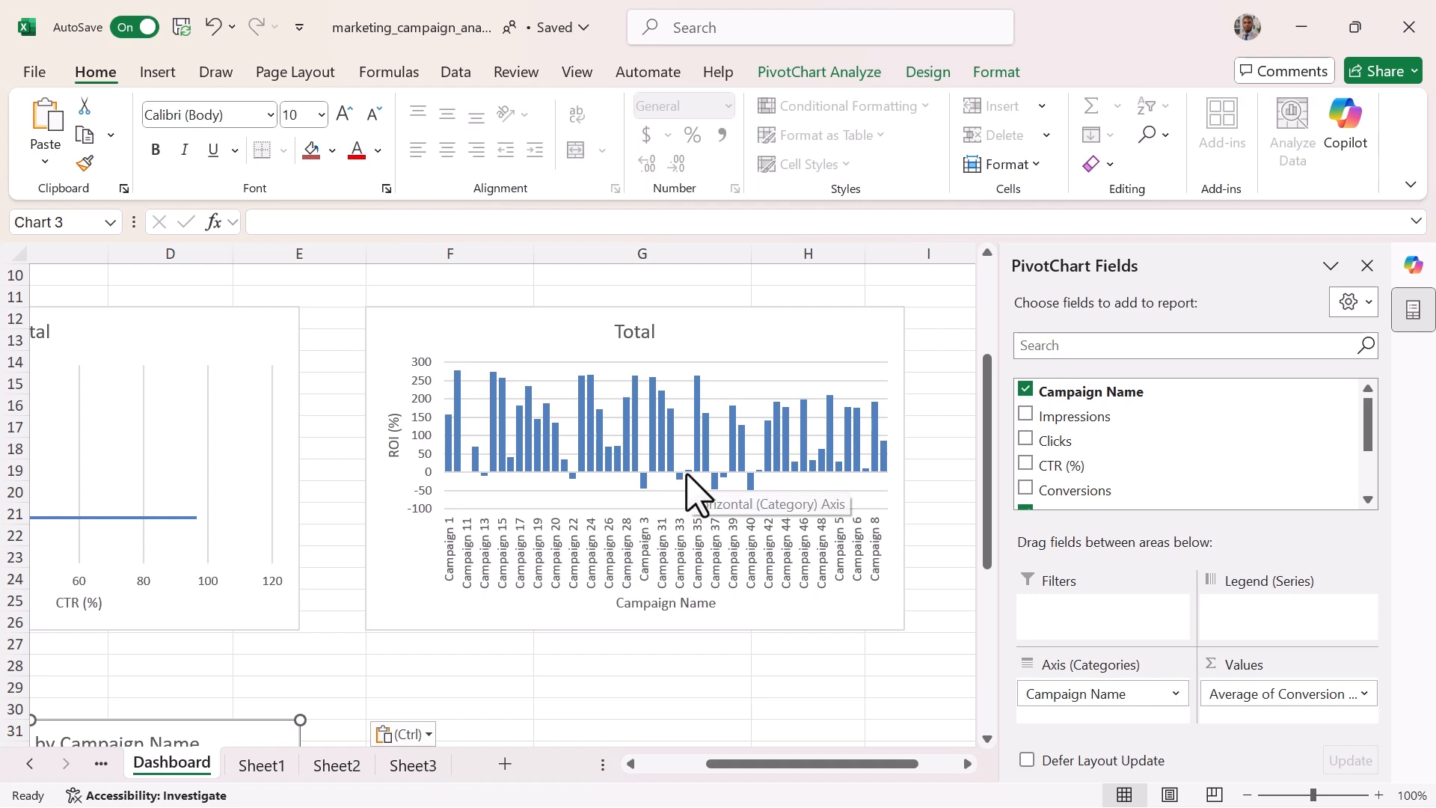
mouse_move(716, 480)
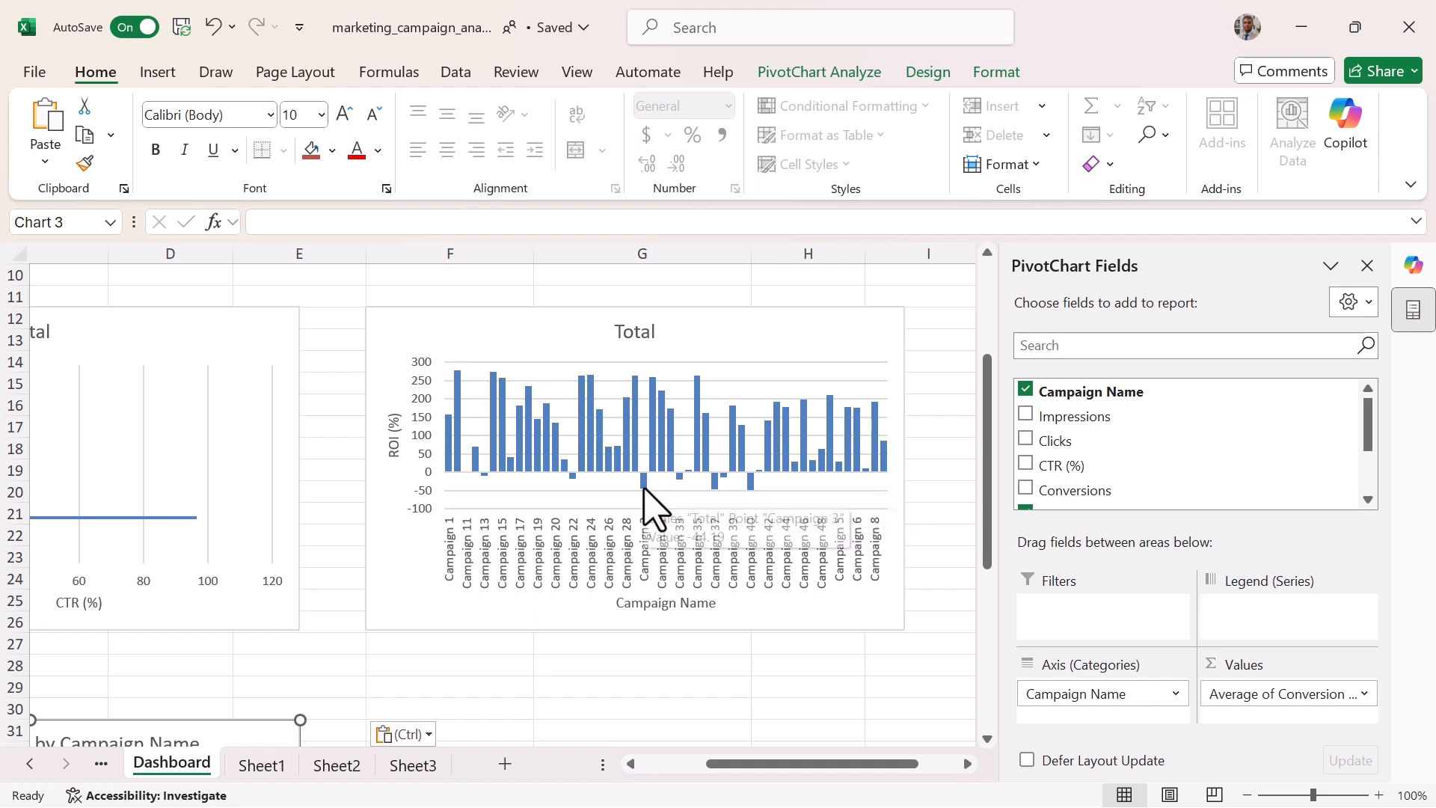
mouse_move(646, 496)
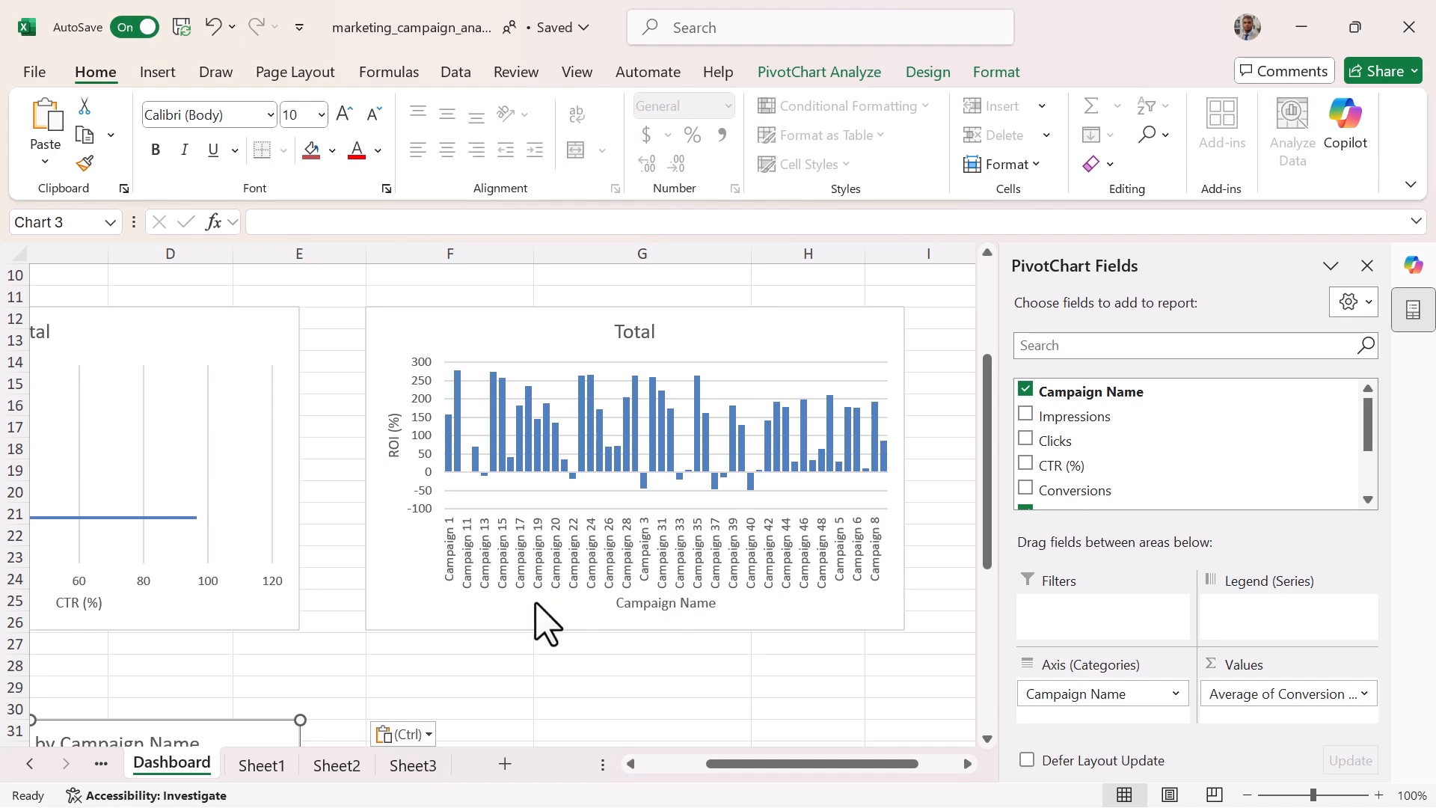
Look through the Campaign Data rows down to the last campaign, and inspect the longest bar in the Dashboard's CTR chart.
left_click(105, 763)
scroll(146, 642, "down", 4)
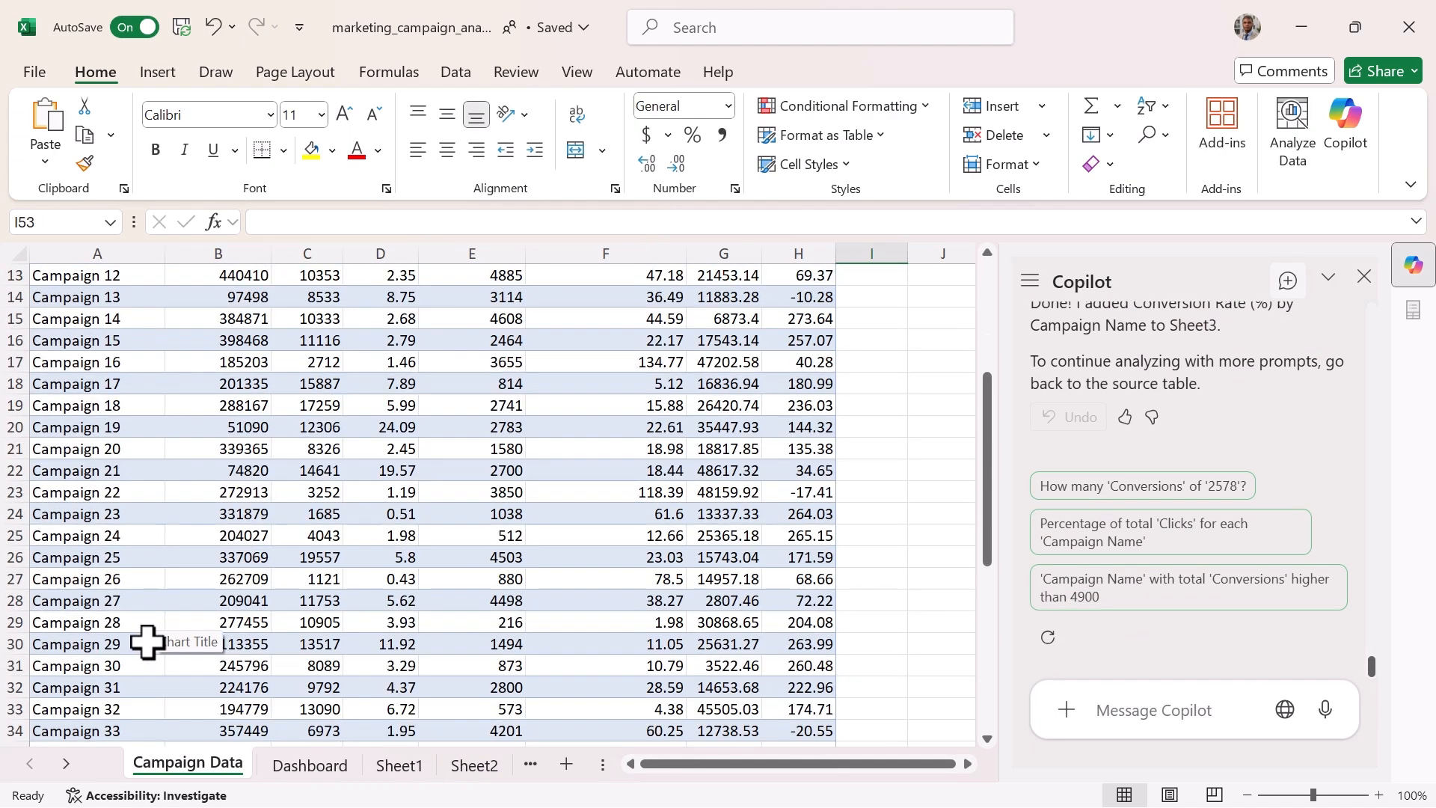
scroll(146, 641, "down", 7)
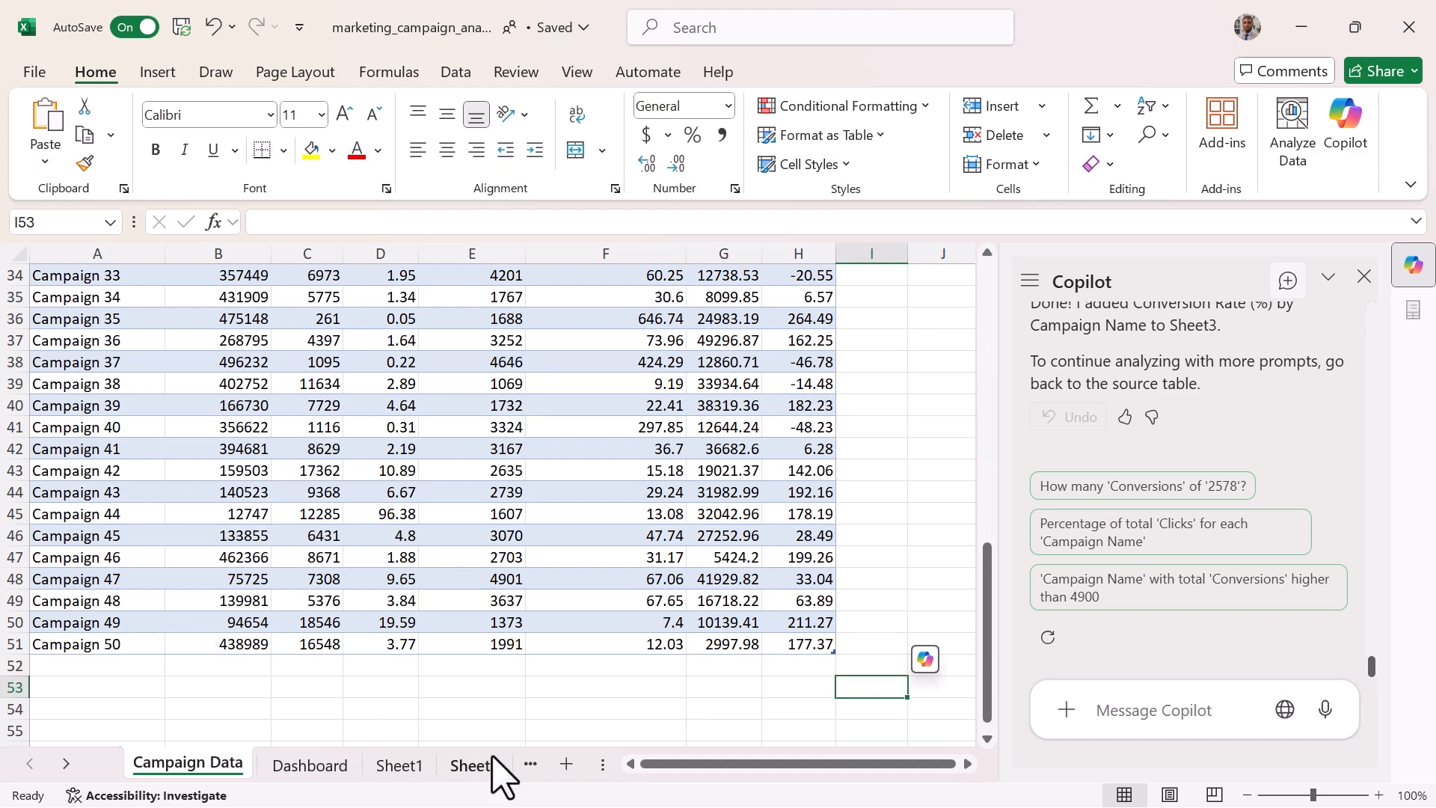
left_click(309, 765)
left_click(523, 760)
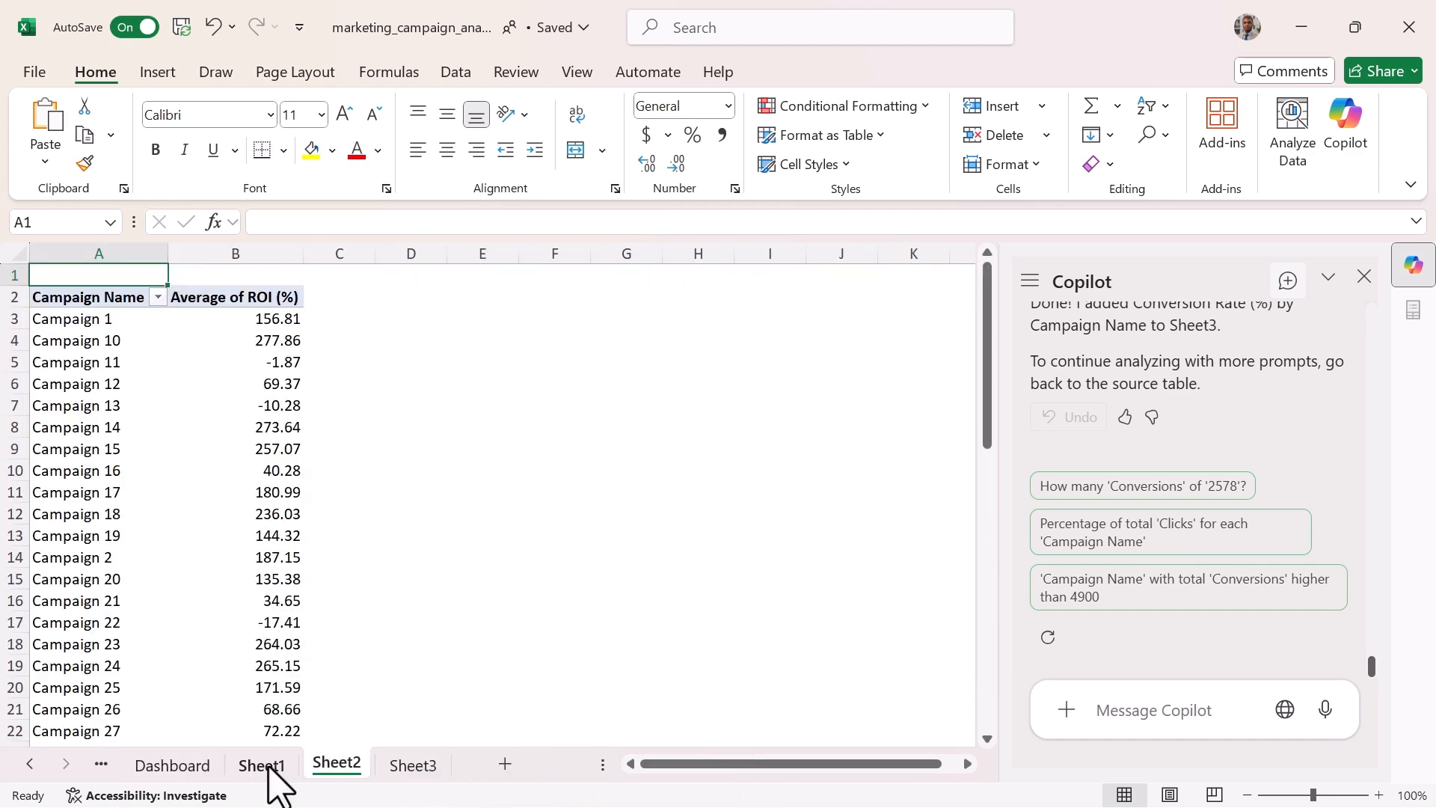
left_click(180, 766)
left_click_drag(755, 763, 717, 762)
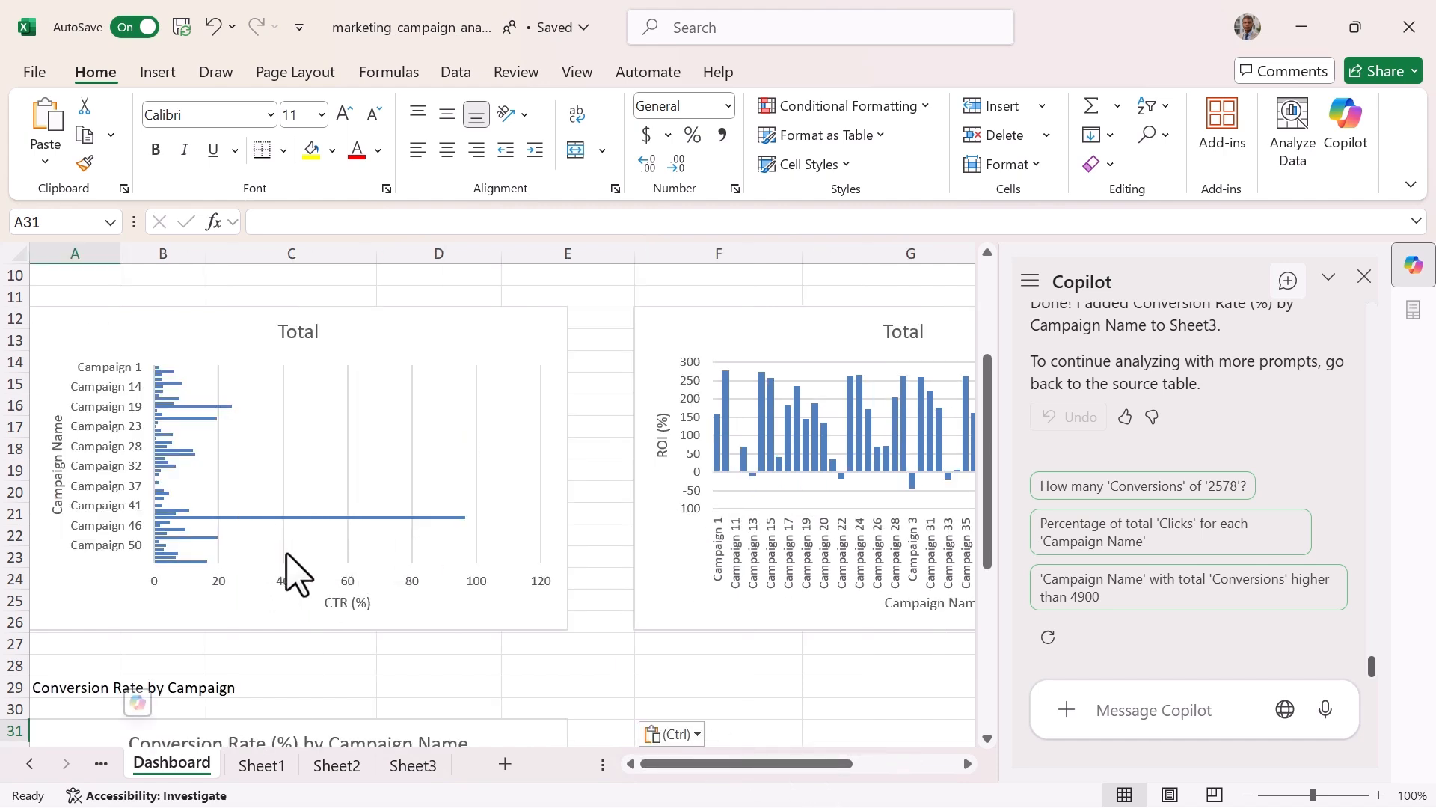
mouse_move(464, 518)
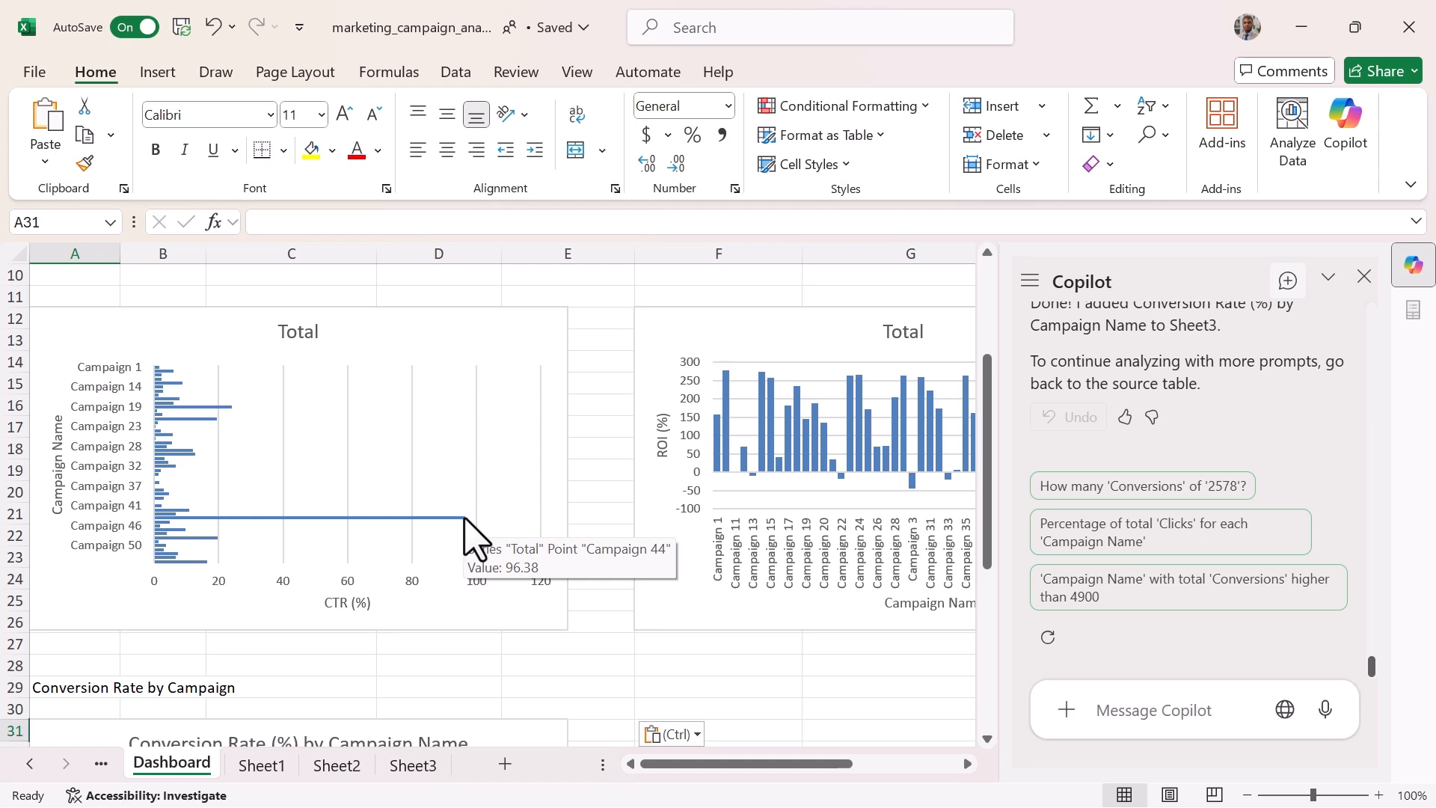
Review the Campaign Data rows back up to the headers, and check the Dashboard's summary row and ROI chart.
left_click(96, 762)
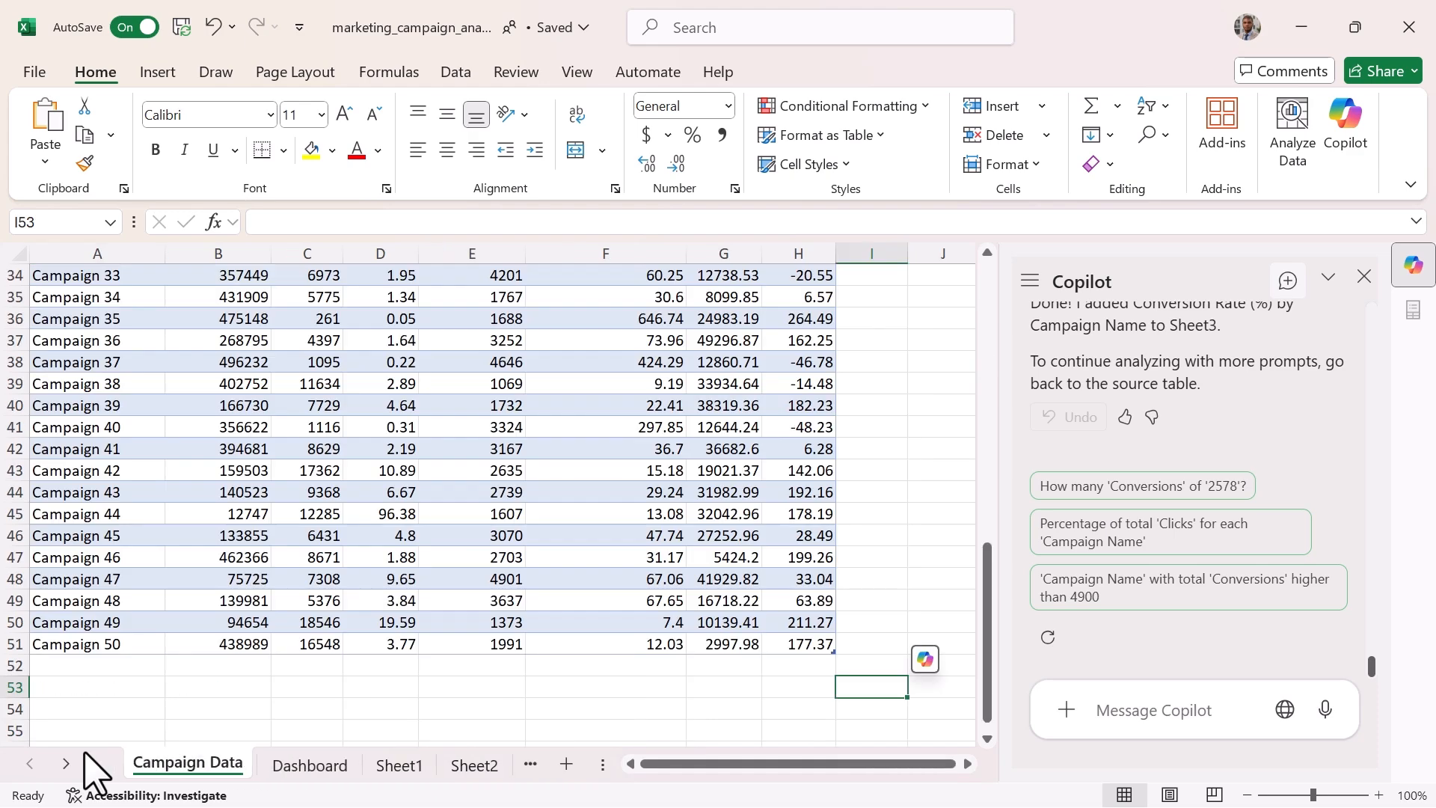
scroll(299, 651, "up", 1)
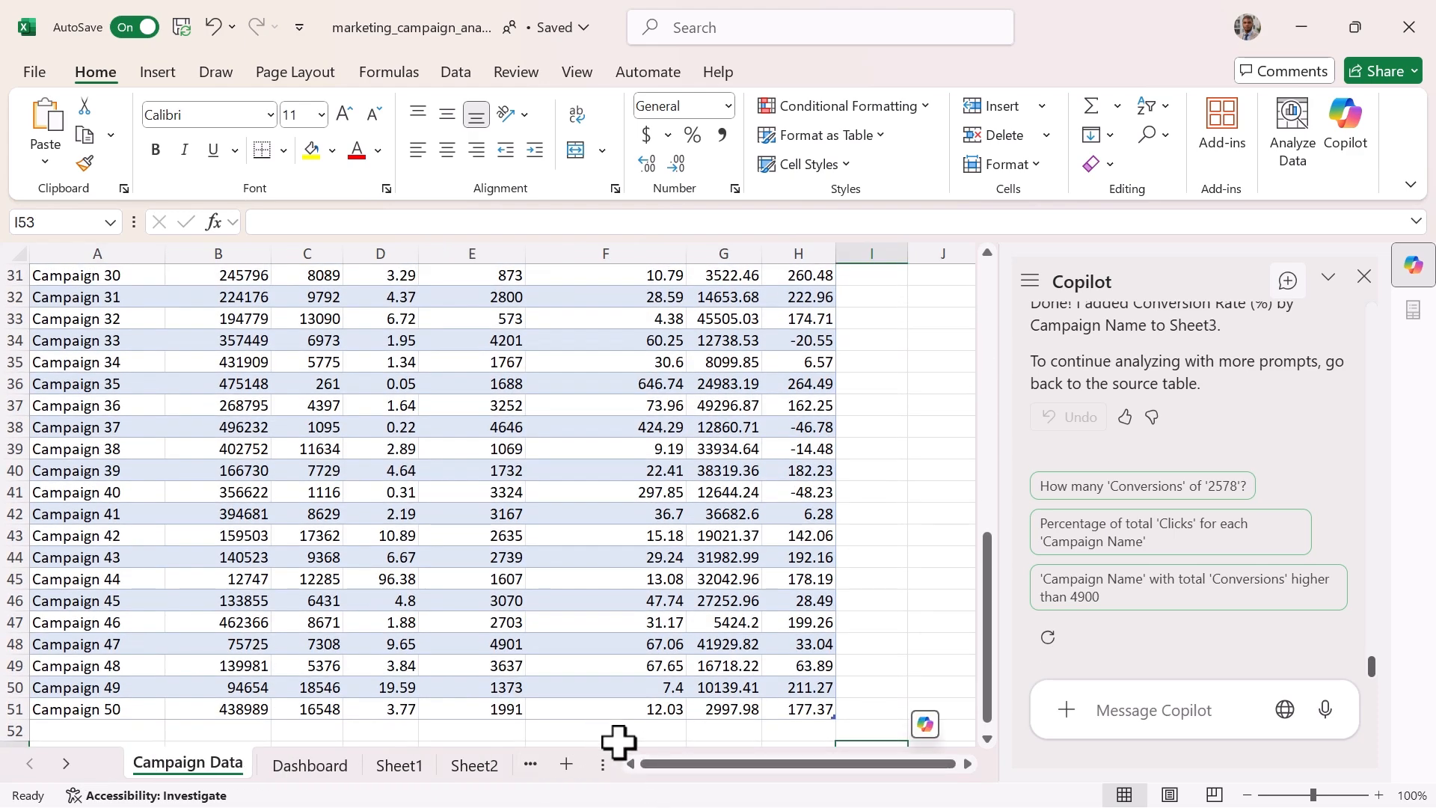
scroll(453, 498, "up", 2)
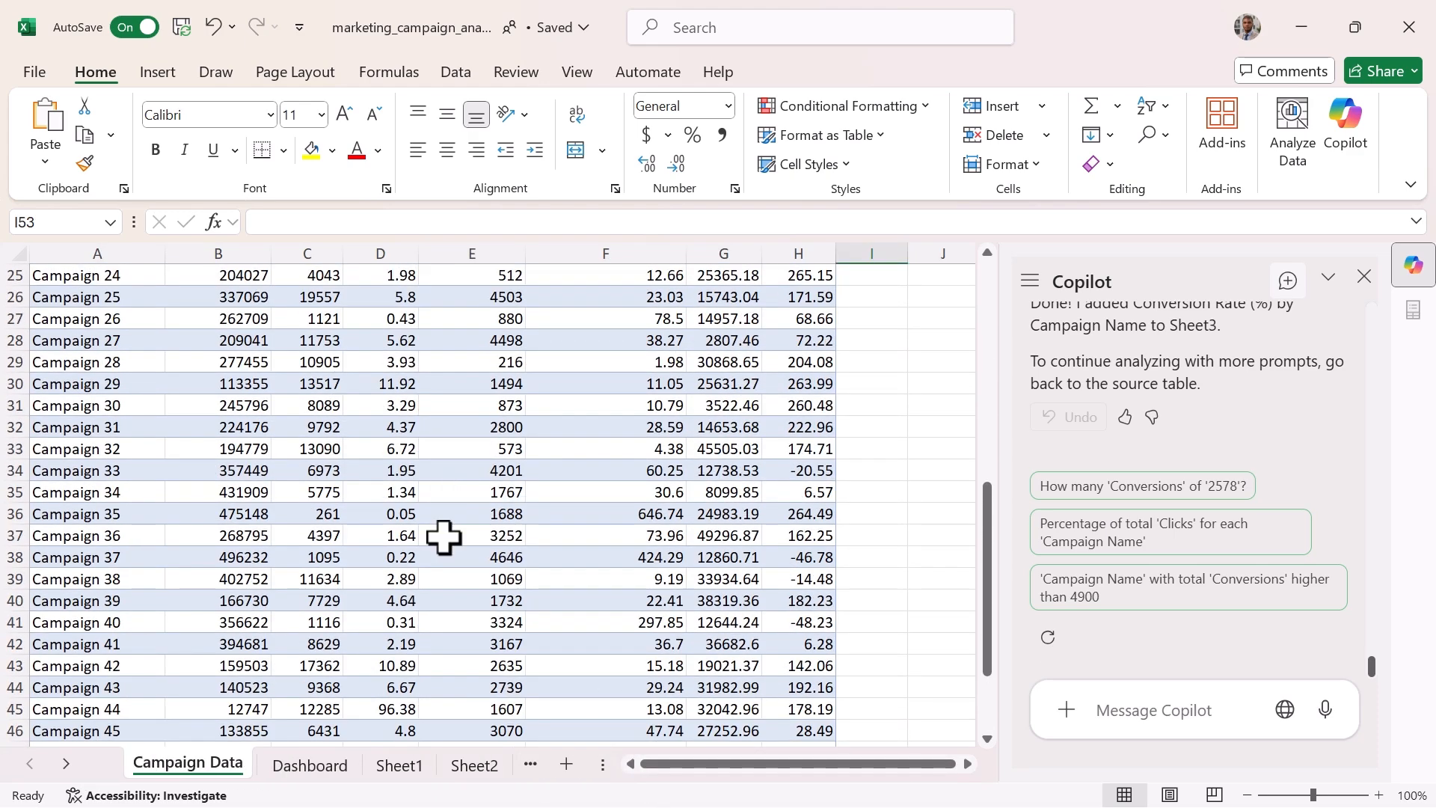
scroll(443, 536, "up", 2)
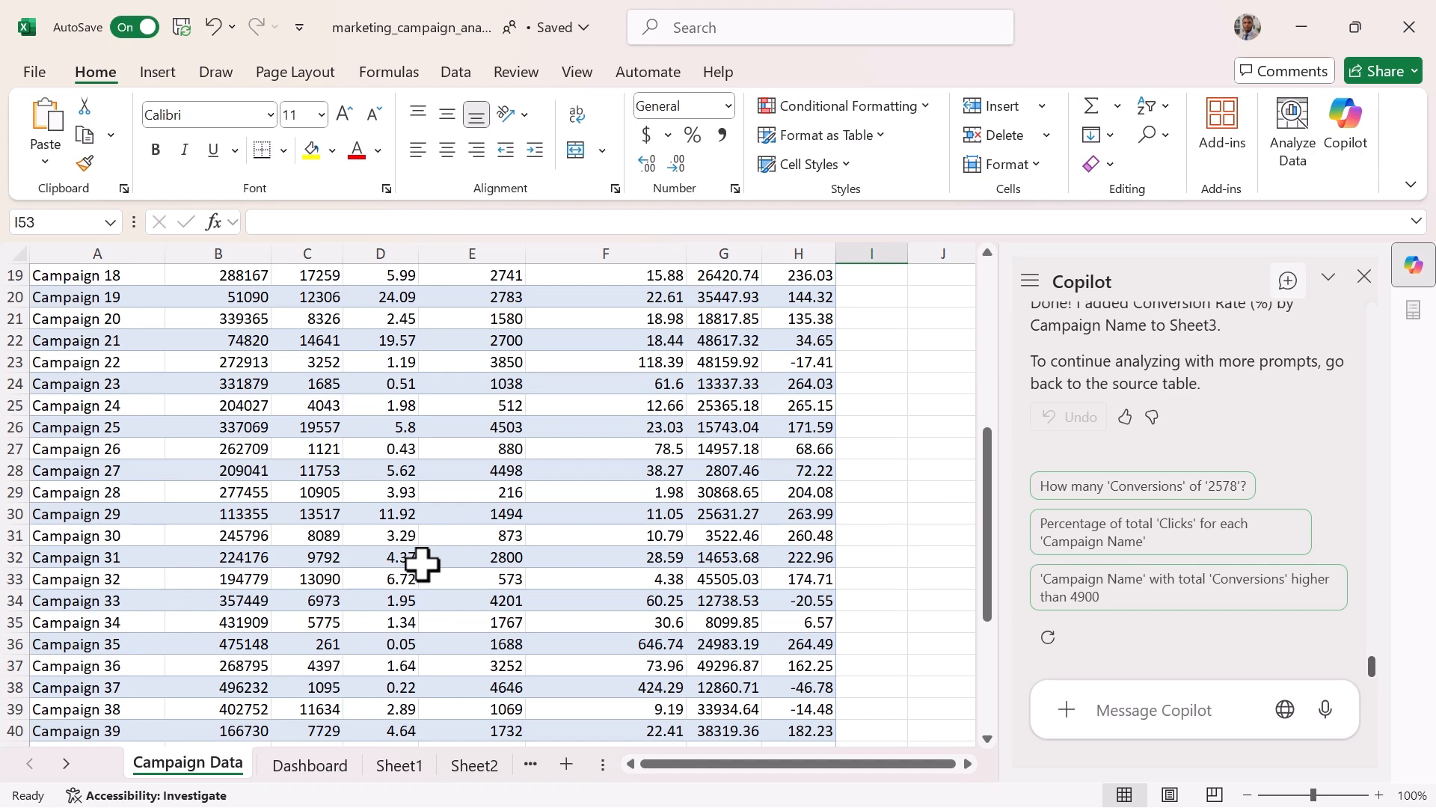
scroll(423, 563, "up", 6)
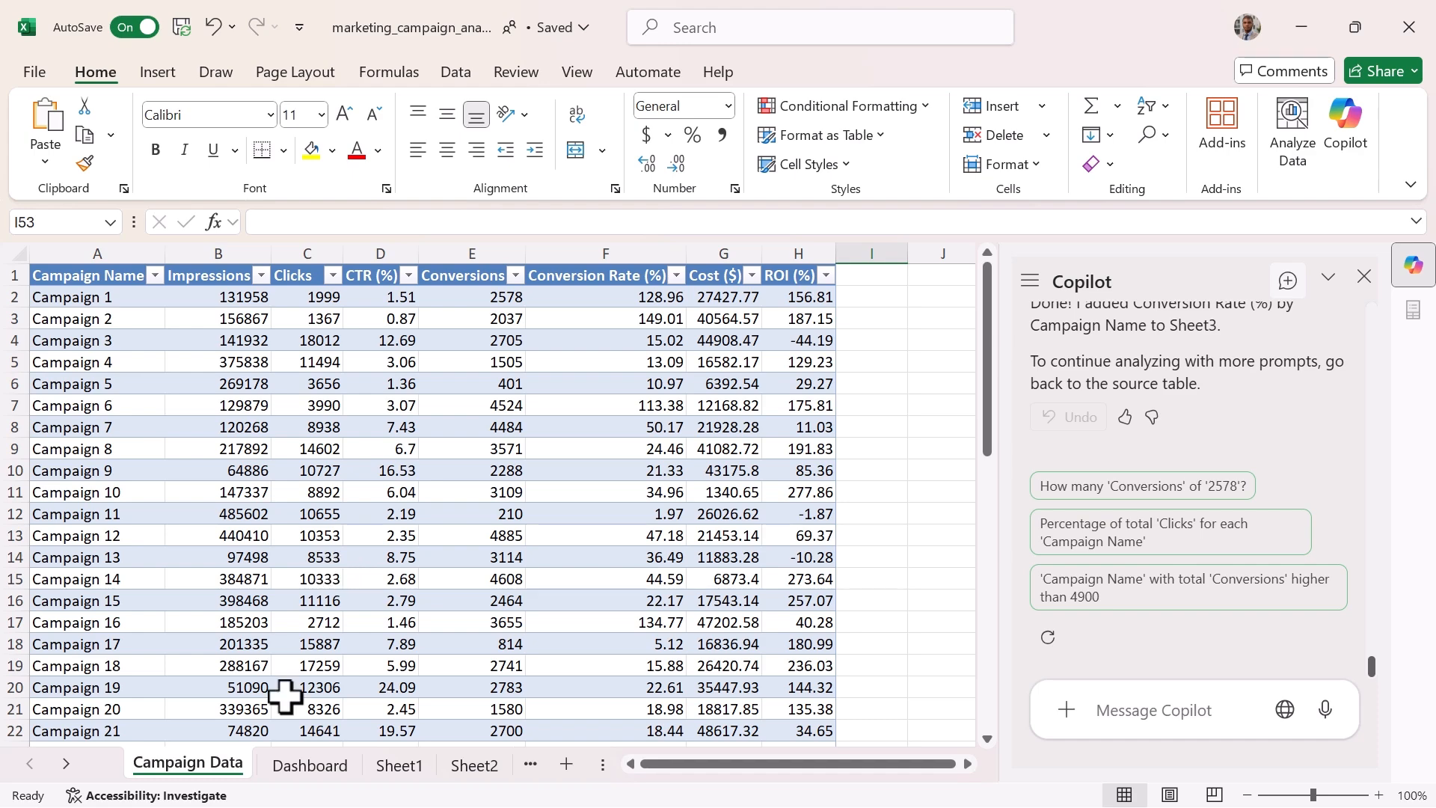
left_click(308, 764)
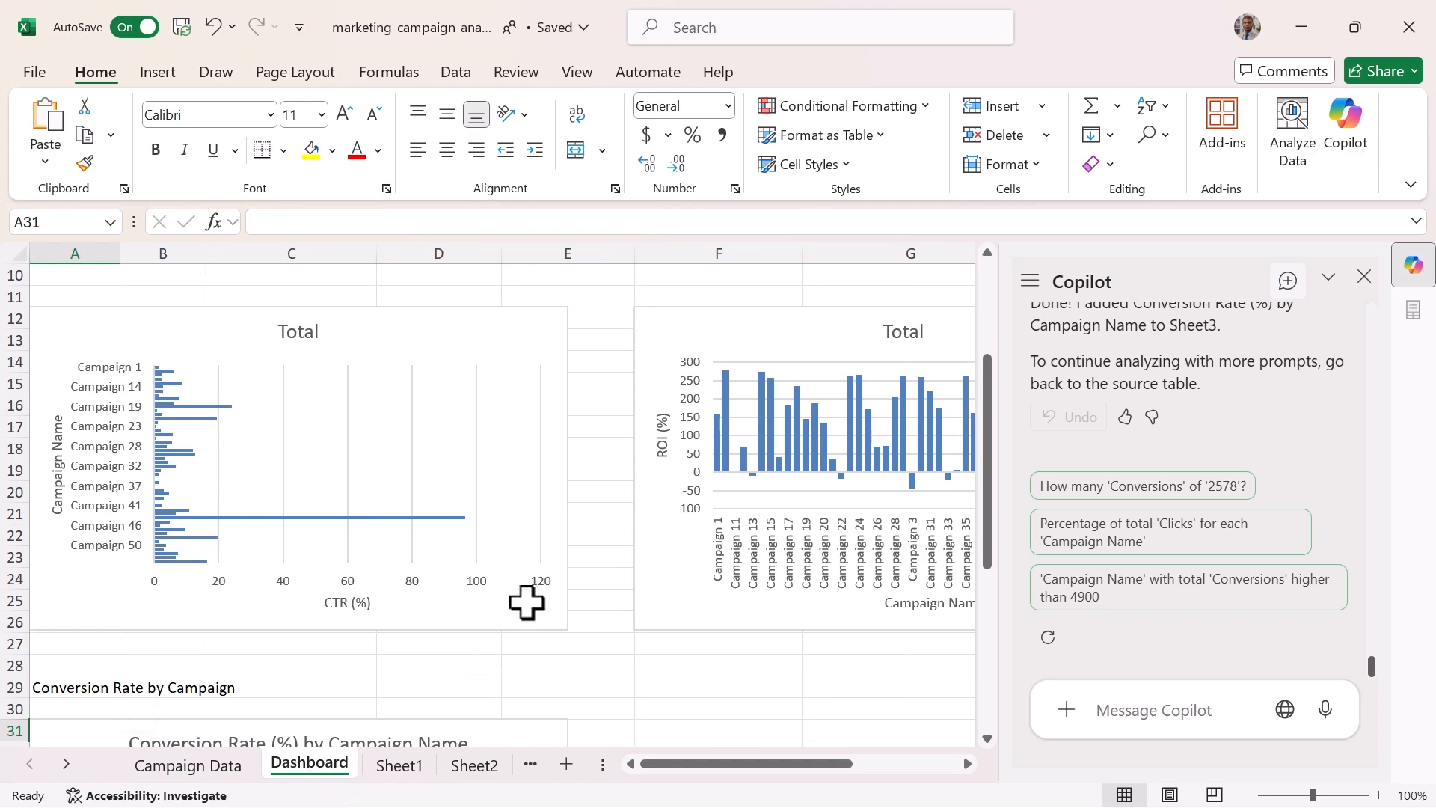
scroll(524, 606, "up", 3)
left_click_drag(662, 771, 699, 755)
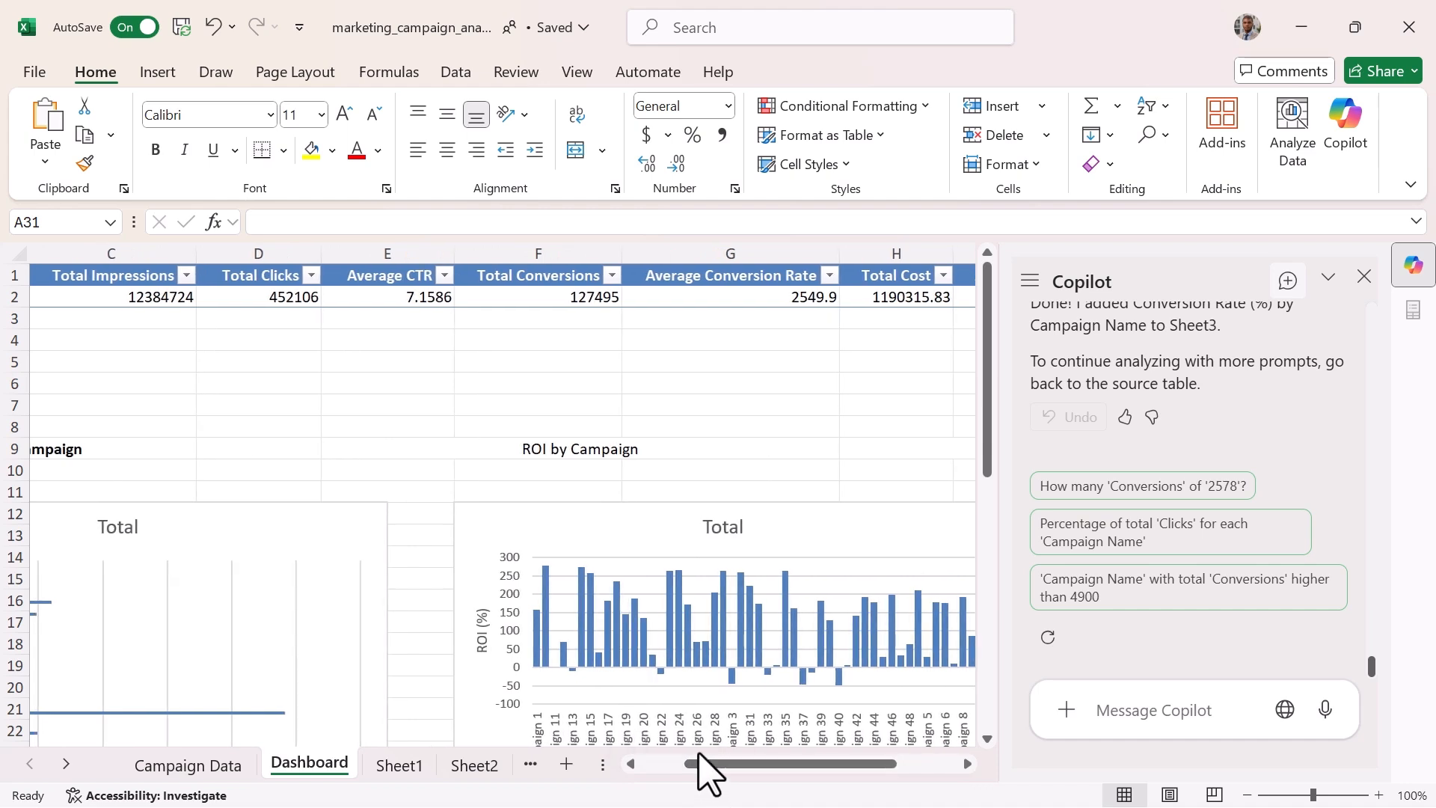